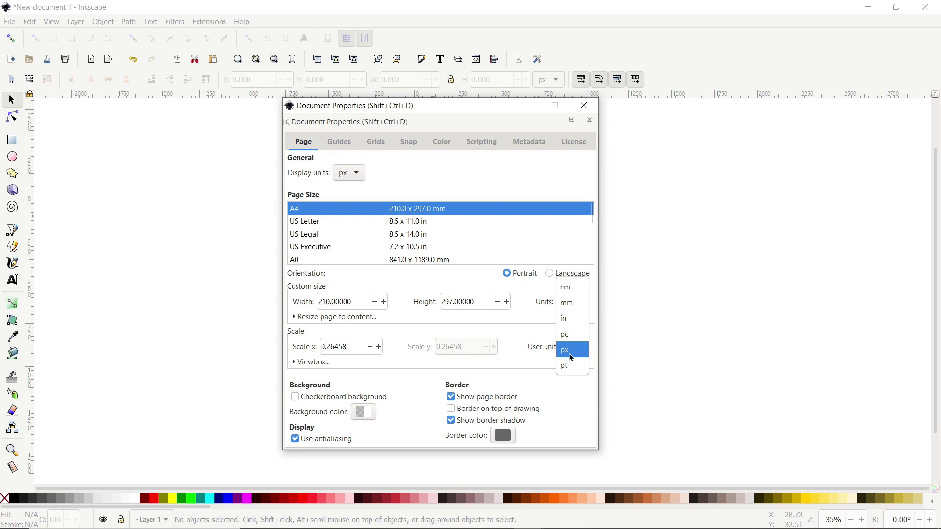
# Set the document's custom page size to 1920 px wide by 1080 px high
pyautogui.click(571, 350)
pyautogui.doubleClick(367, 302)
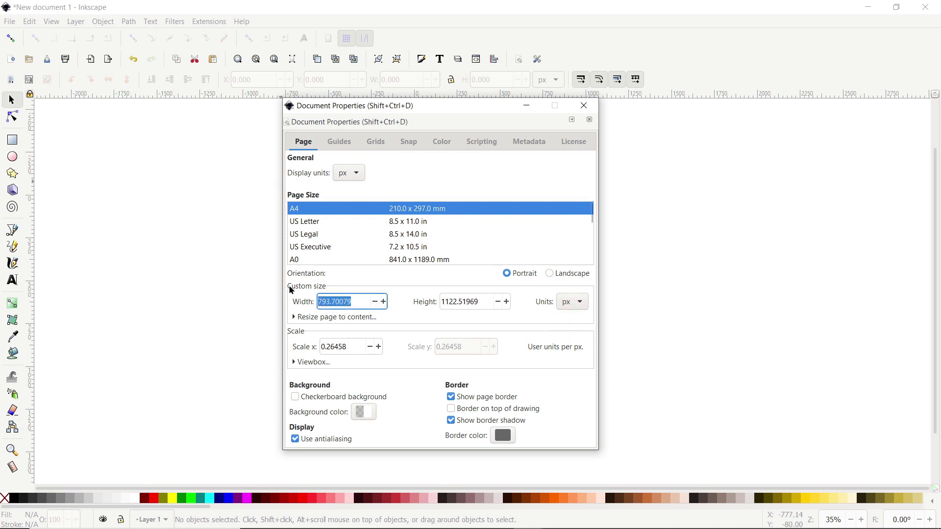
pyautogui.write('1920')
pyautogui.doubleClick(483, 303)
pyautogui.write('1080')
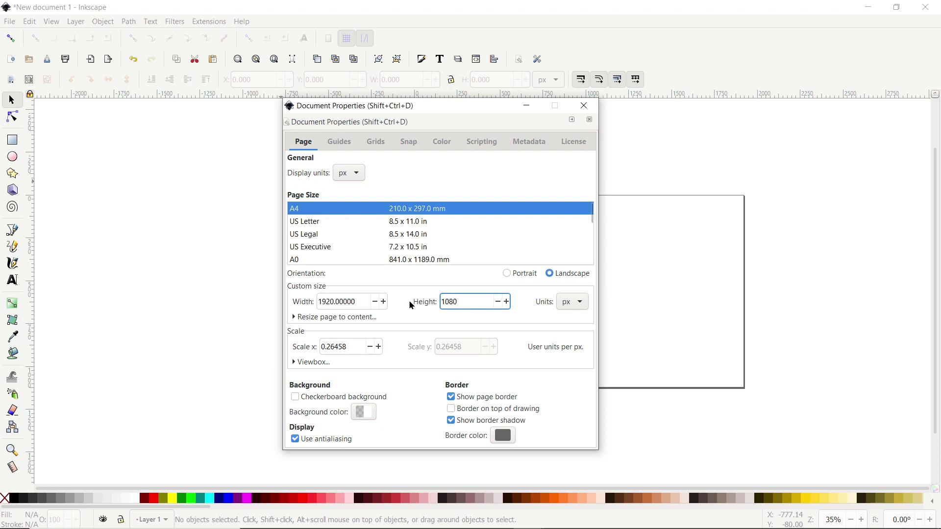
pyautogui.click(581, 108)
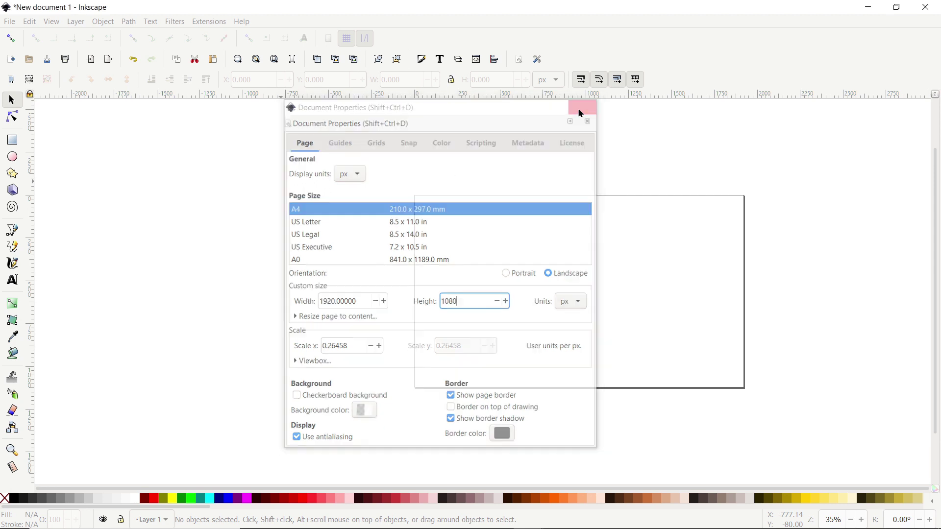
# Open the Align and Distribute and the Fill and Stroke dialogs, and fit the page in the window
pyautogui.press('5')
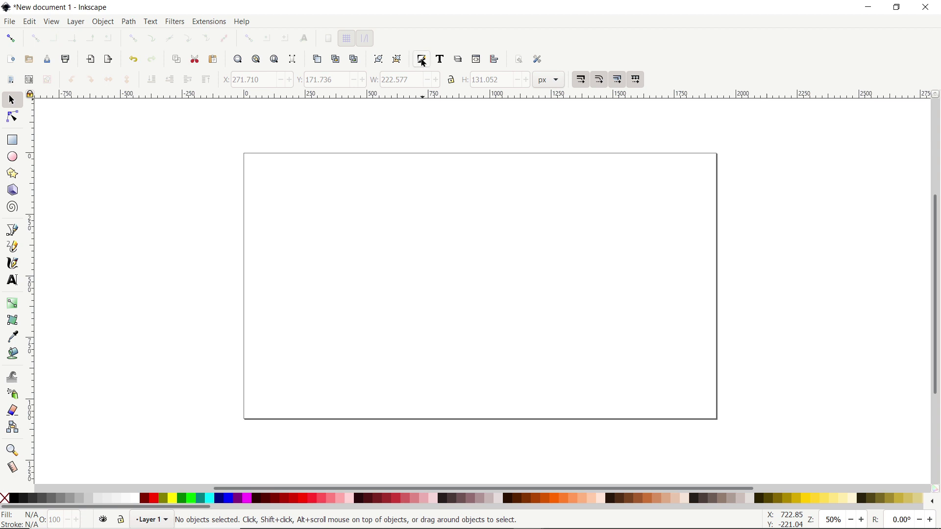
pyautogui.click(422, 60)
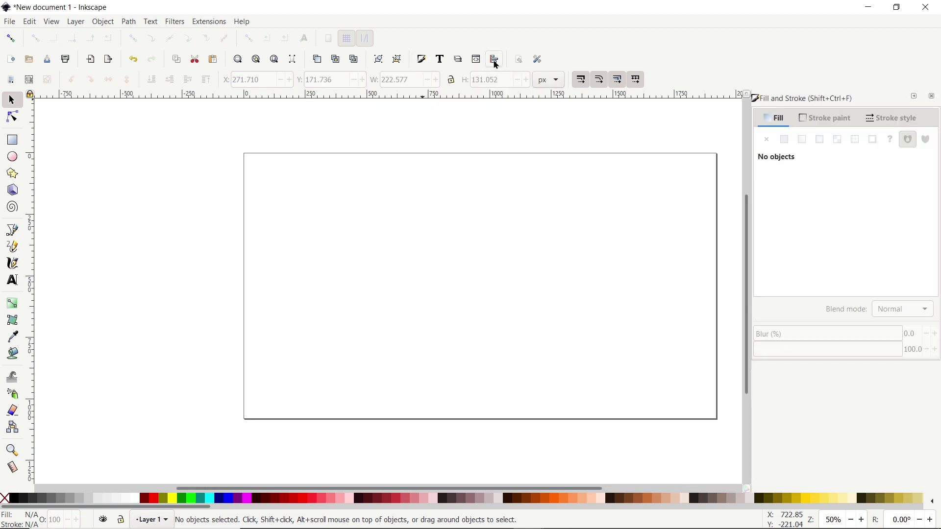
pyautogui.click(496, 61)
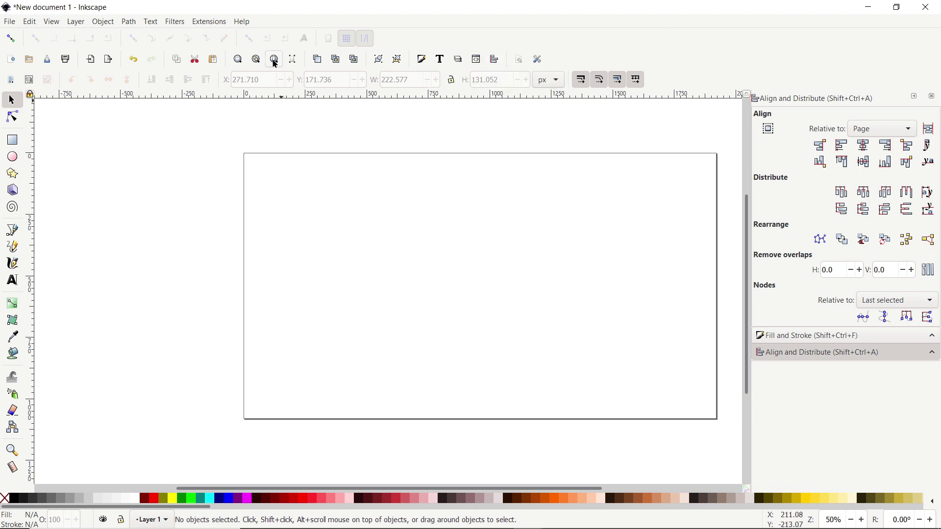
pyautogui.click(275, 63)
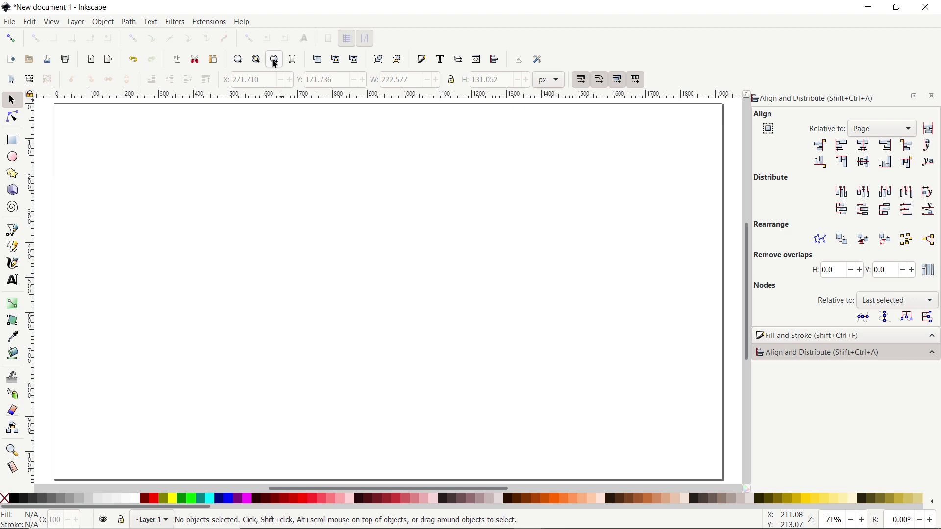
pyautogui.hotkey('ctrl', 'shift', 'f')
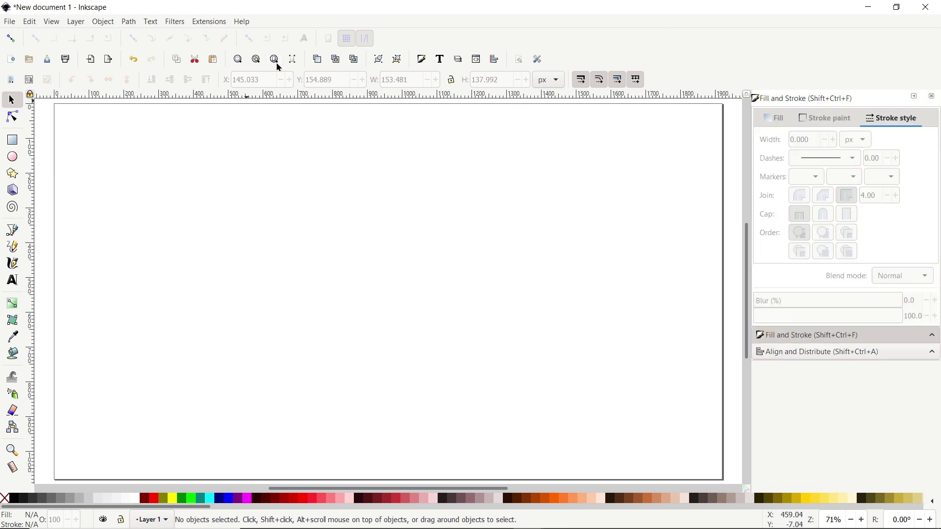
# Draw a red rectangle about 221 px wide and 75 px high in the upper-left area of the page
pyautogui.click(11, 142)
pyautogui.moveTo(157, 171); pyautogui.dragTo(234, 226)
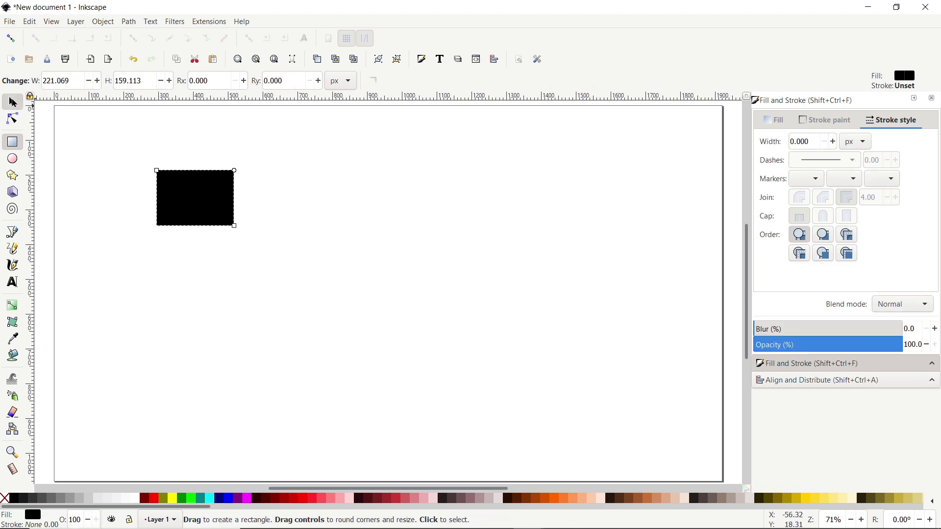
pyautogui.click(19, 102)
pyautogui.tripleClick(505, 88)
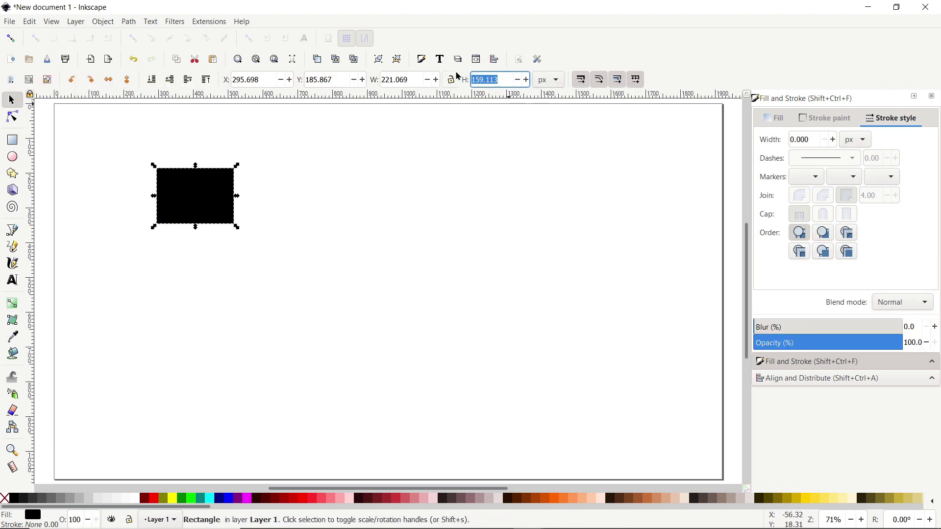
pyautogui.write('75')
pyautogui.press('Return')
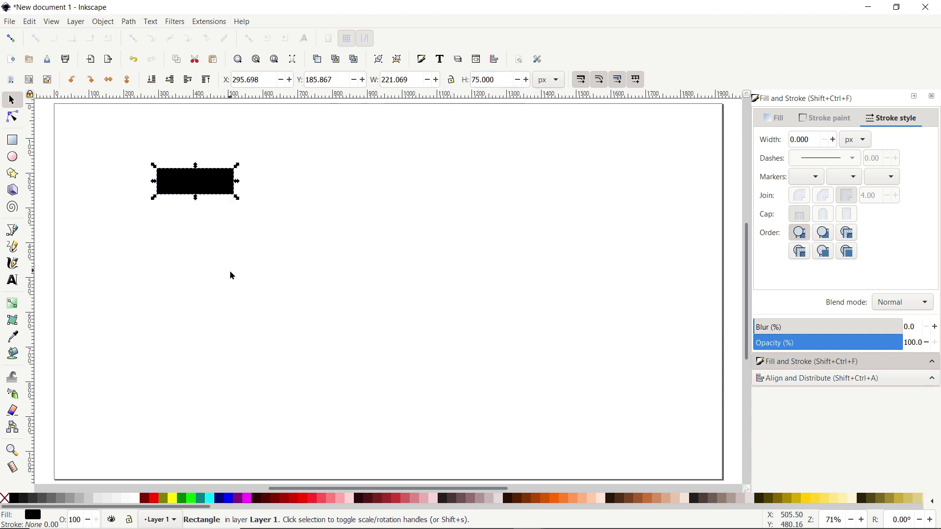
pyautogui.click(144, 498)
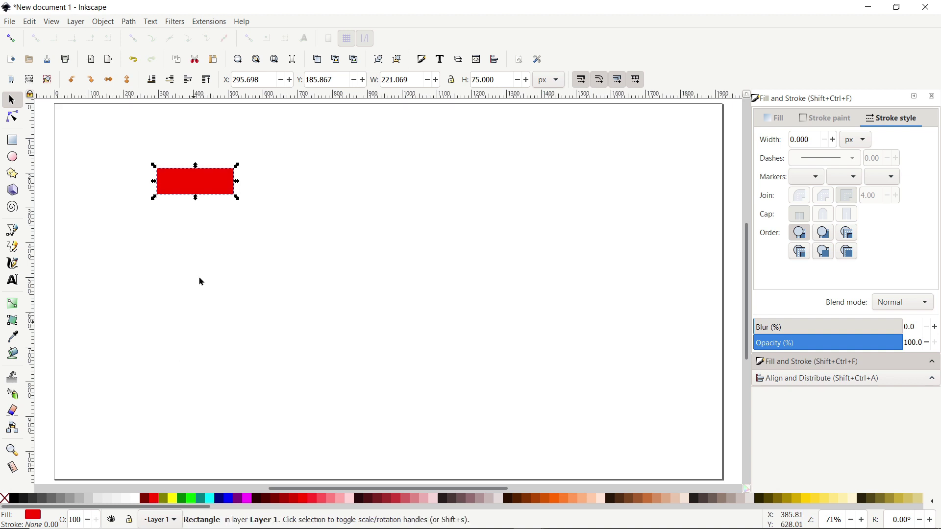
# Duplicate the red rectangle, placing the copy below the original, and fill the copy with green
pyautogui.rightClick(188, 181)
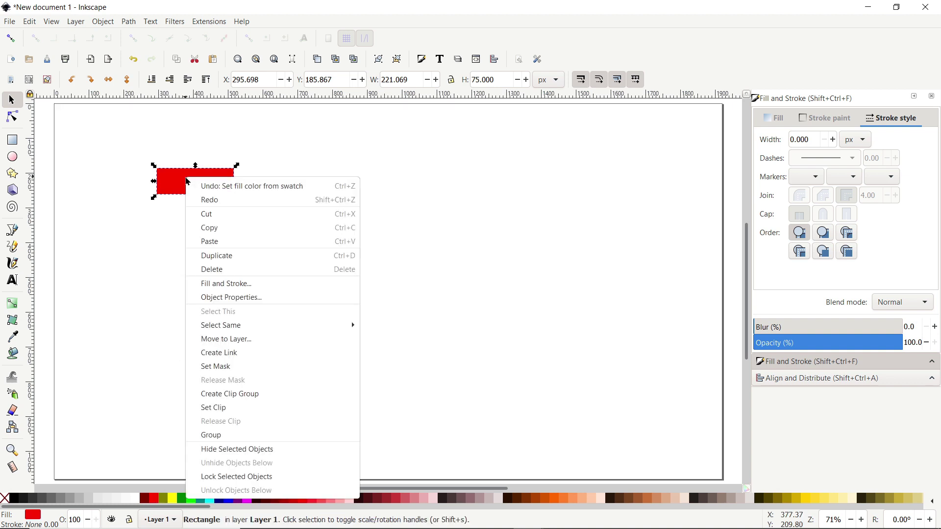
pyautogui.click(225, 256)
pyautogui.moveTo(178, 185); pyautogui.dragTo(190, 231)
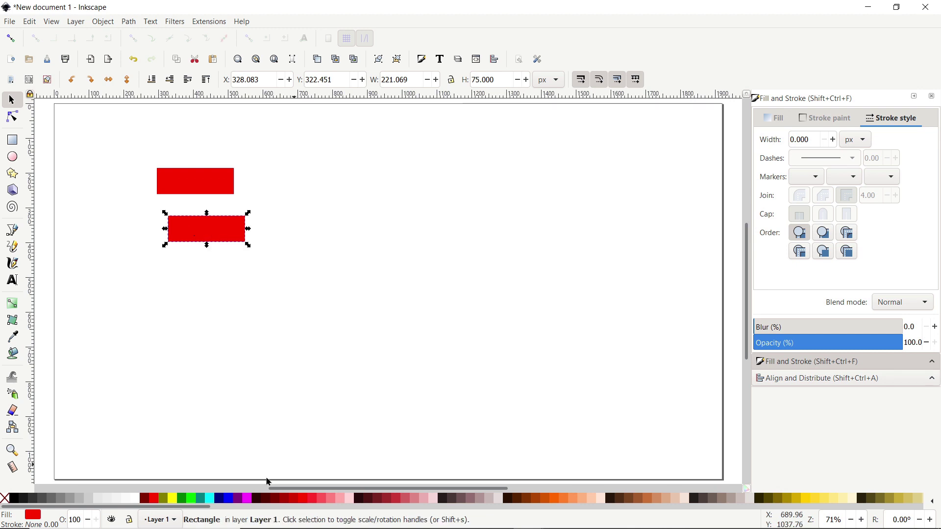
pyautogui.click(183, 499)
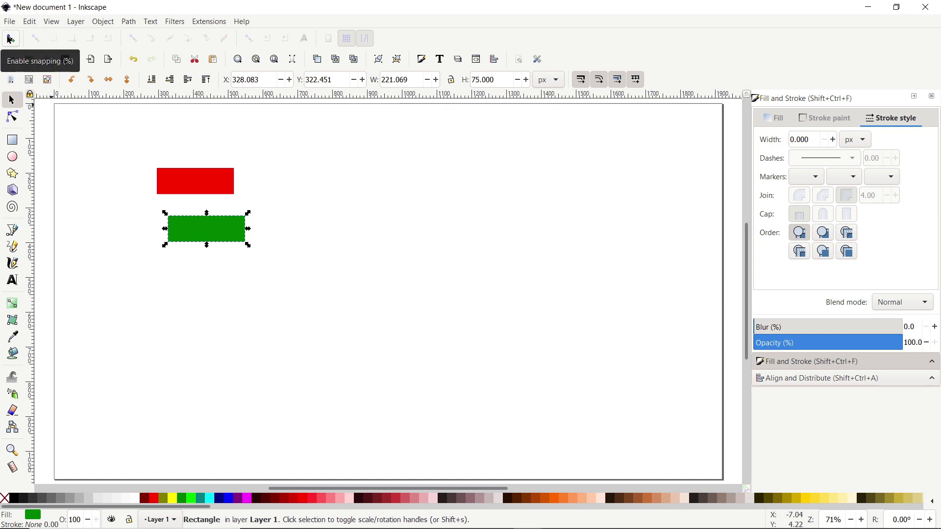
# Enable snapping to paths, path intersections and cusp nodes, and snap the green rectangle flush beneath the red one
pyautogui.click(10, 39)
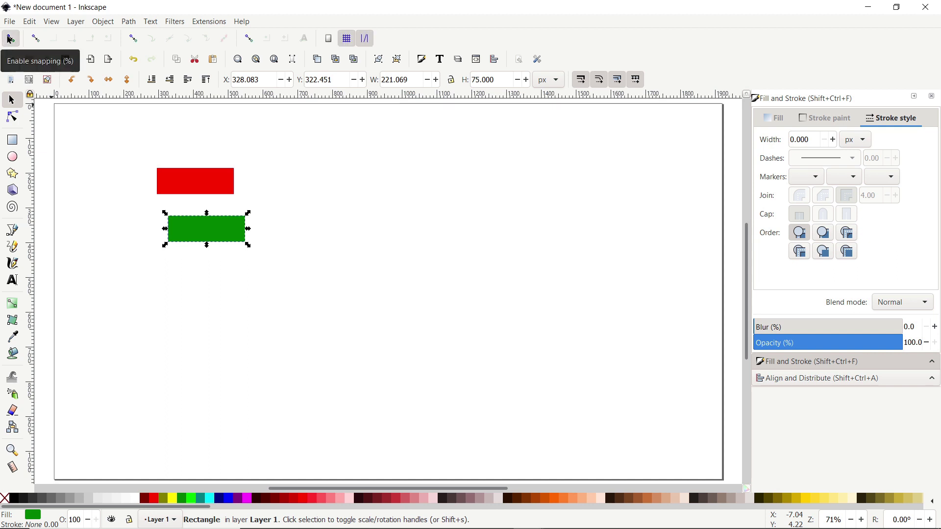
pyautogui.click(137, 41)
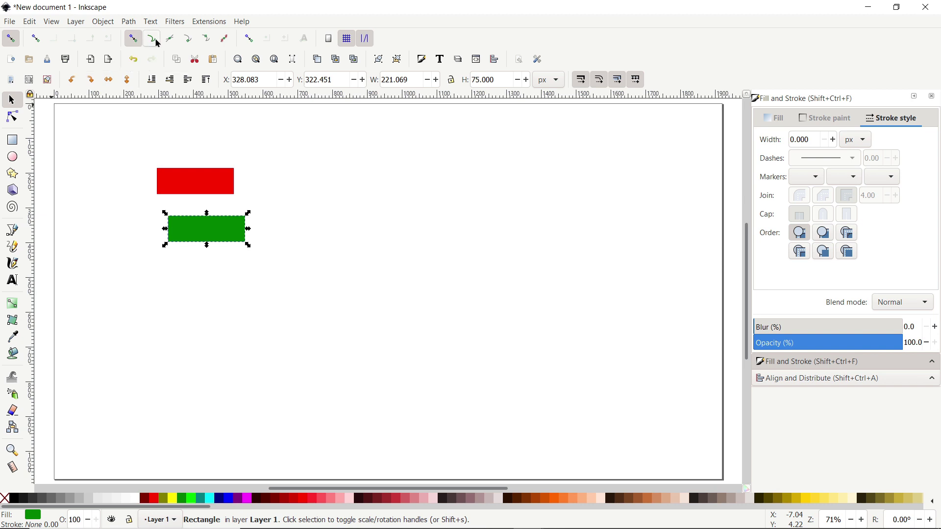
pyautogui.click(156, 42)
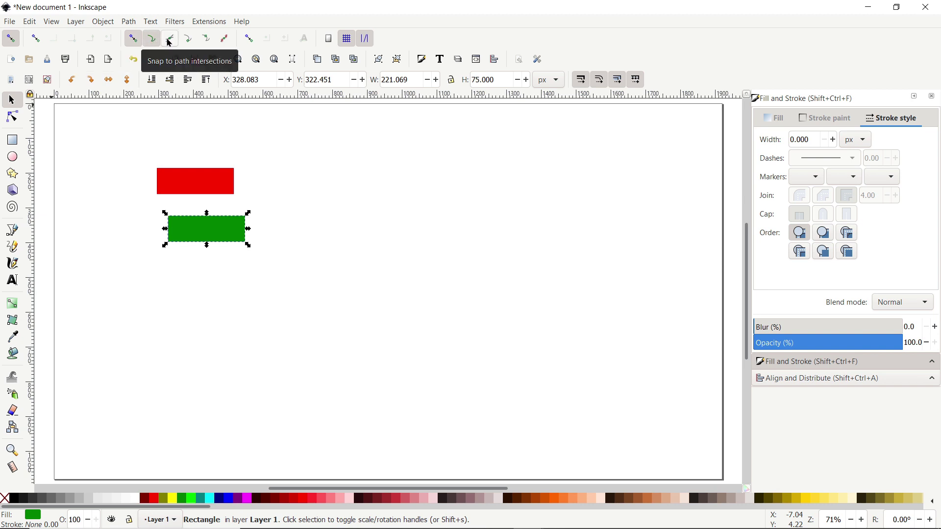
pyautogui.click(169, 42)
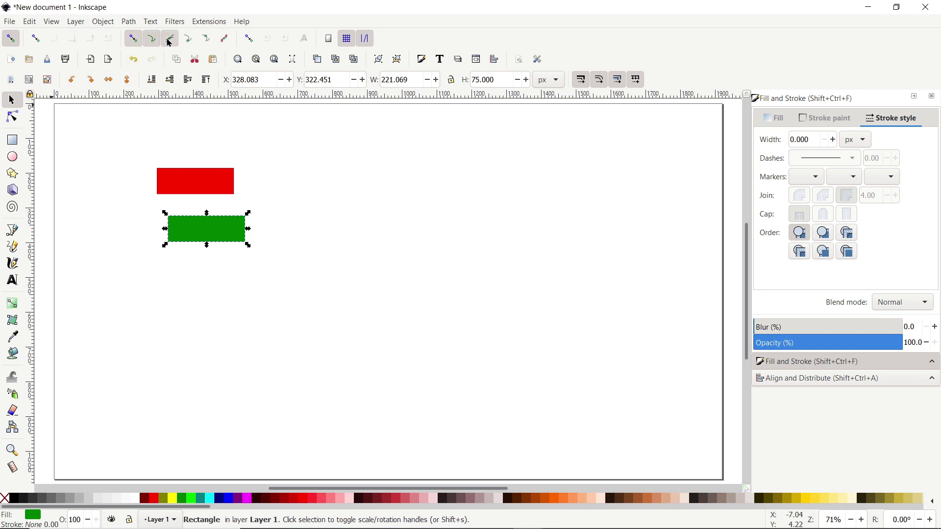
pyautogui.click(194, 42)
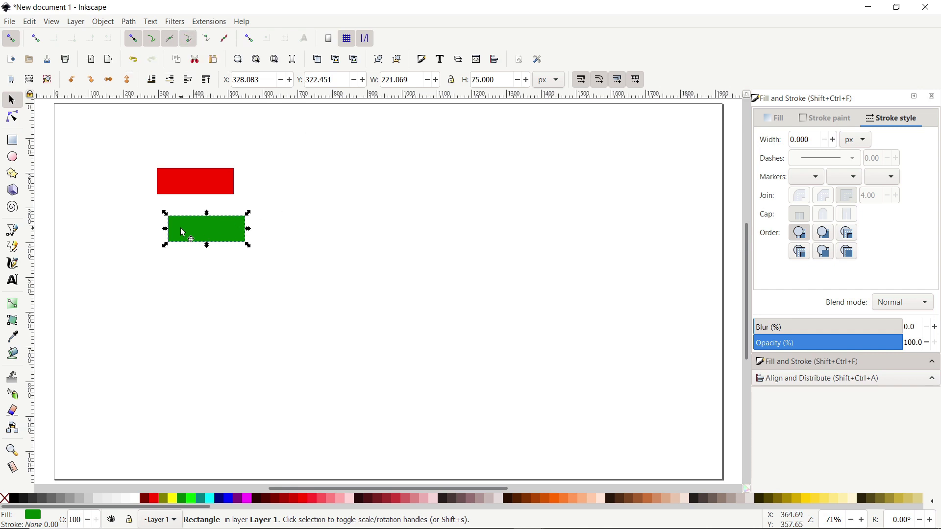
pyautogui.moveTo(176, 226); pyautogui.dragTo(164, 209)
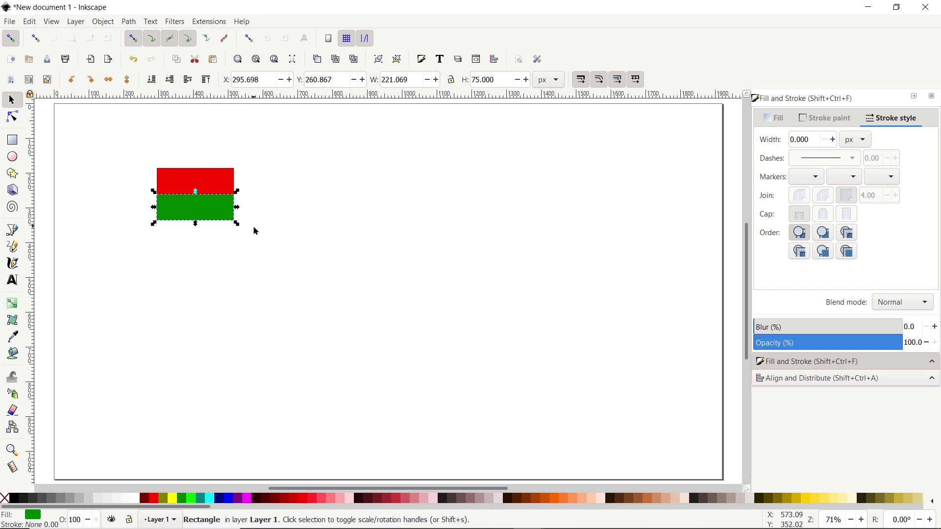
# Duplicate the red rectangle and place the copy below the green rectangle
pyautogui.click(206, 187)
pyautogui.rightClick(206, 187)
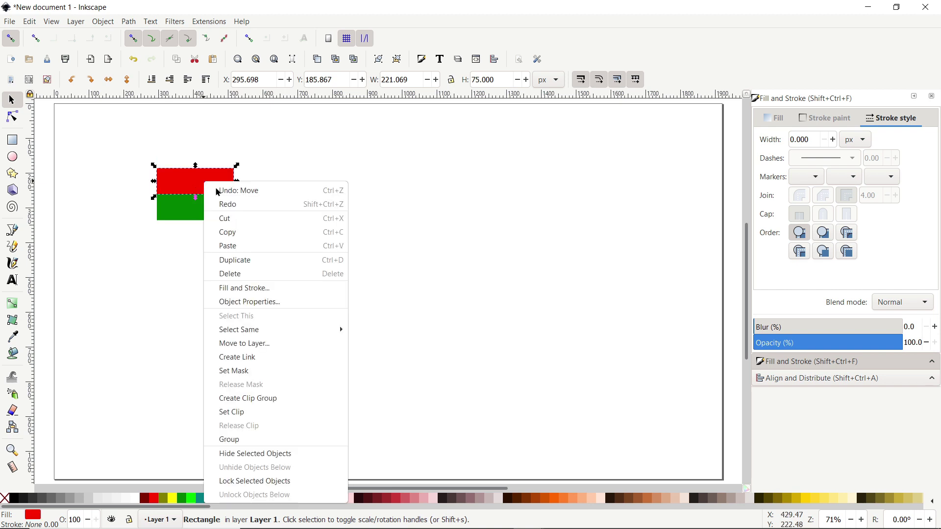
pyautogui.click(257, 260)
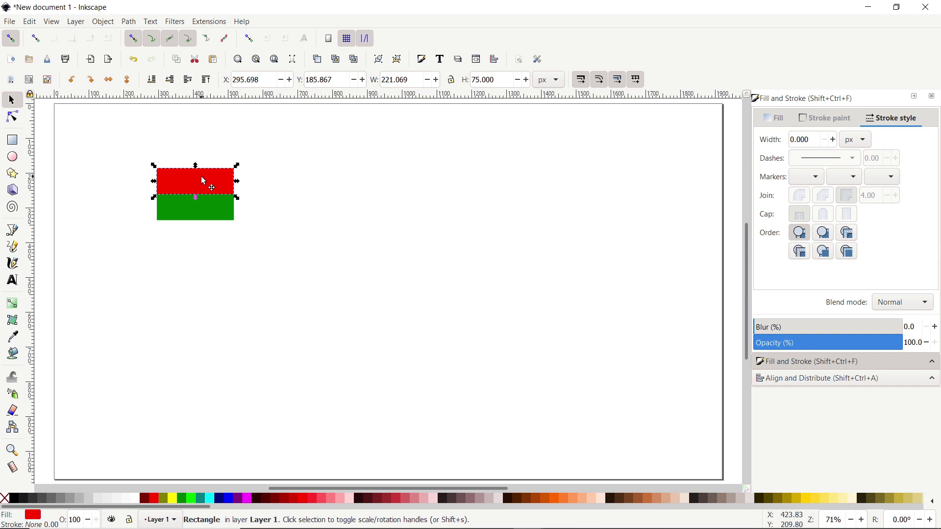
pyautogui.moveTo(205, 184); pyautogui.dragTo(192, 271)
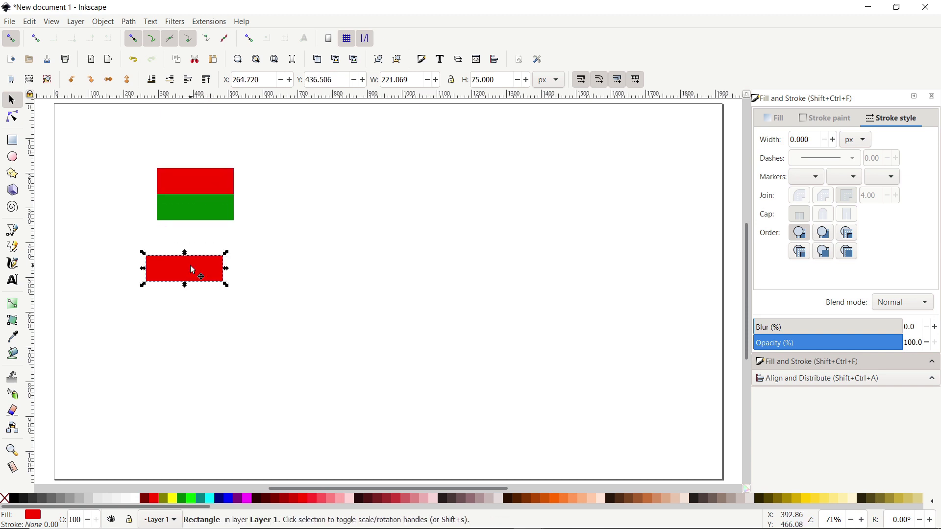
# Set the red copy's height to 340 px and snap it flush beneath the green rectangle
pyautogui.tripleClick(491, 80)
pyautogui.write('340')
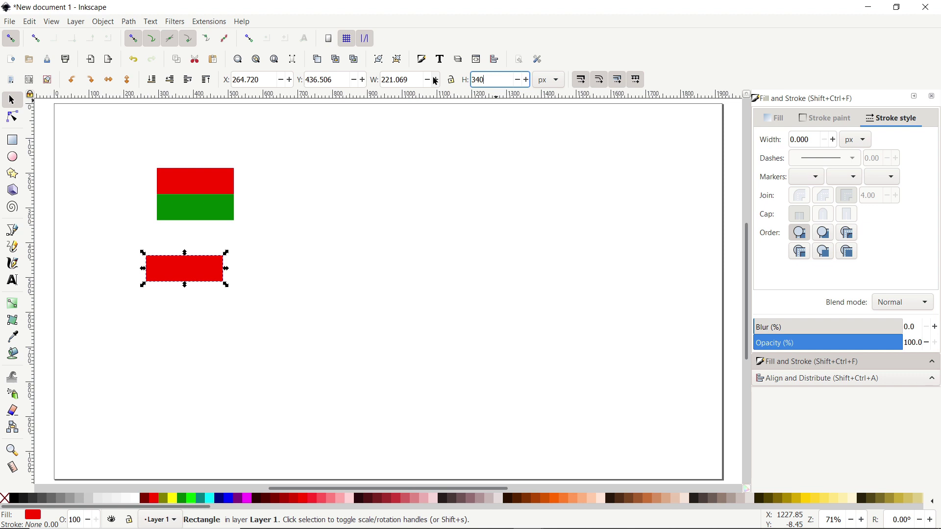
pyautogui.press('Return')
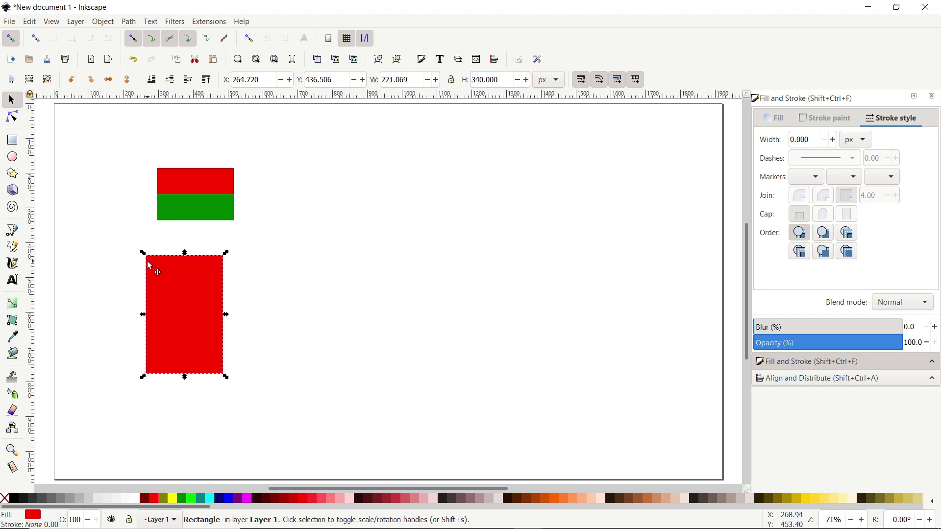
pyautogui.moveTo(148, 261); pyautogui.dragTo(162, 235)
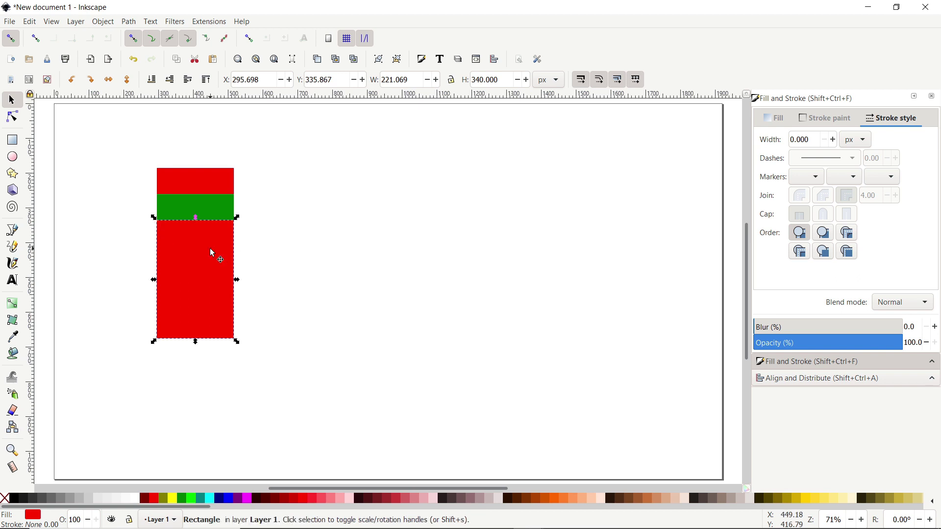
# Set the opacity of all three stacked rectangles to 50%
pyautogui.moveTo(136, 147); pyautogui.dragTo(266, 395)
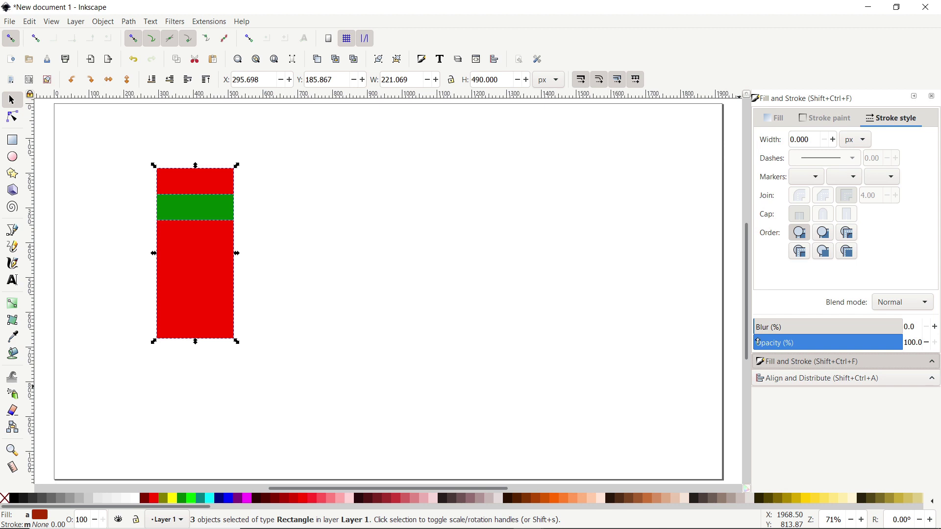
pyautogui.doubleClick(915, 339)
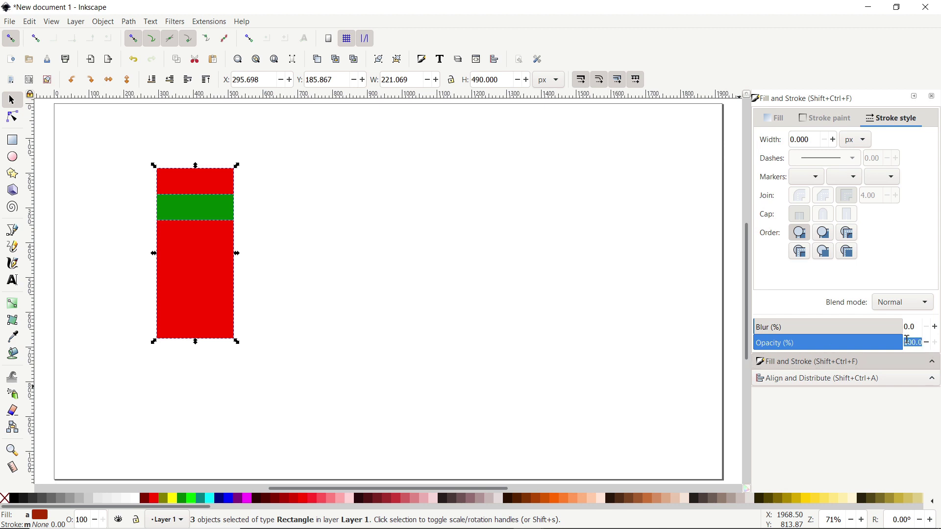
pyautogui.write('50')
pyautogui.press('Return')
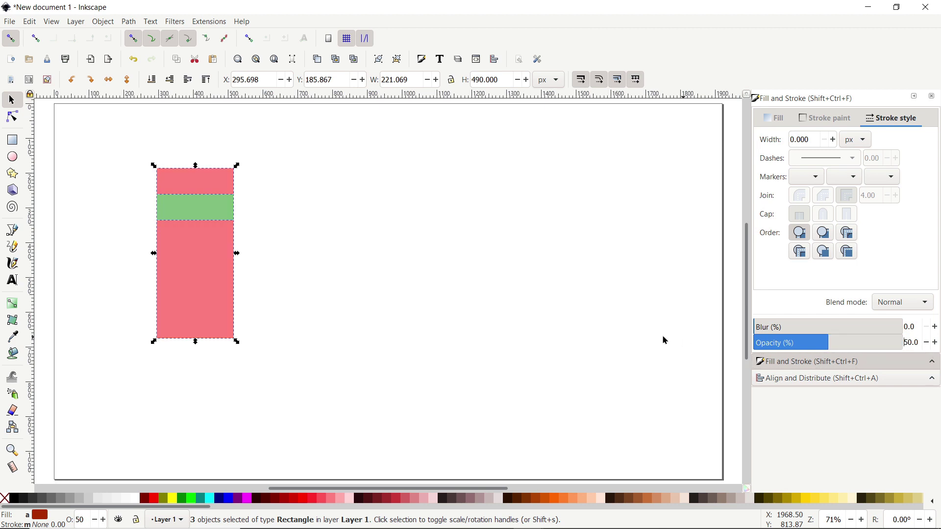
# Draw a straight horizontal line about 1100 px long with the Pen tool, starting from the upper red rectangle's top-left corner
pyautogui.click(12, 230)
pyautogui.click(157, 171)
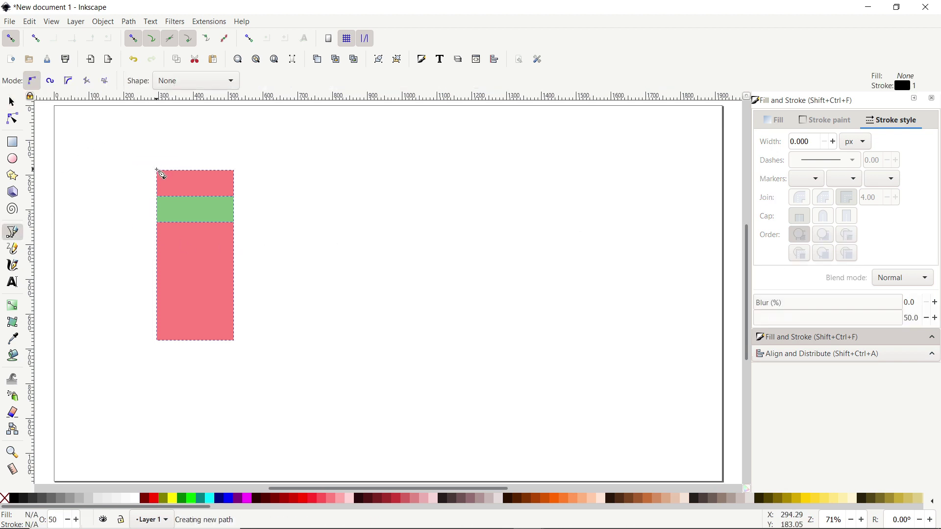
pyautogui.keyDown('ctrl'); pyautogui.click(158, 171); pyautogui.keyUp('ctrl')
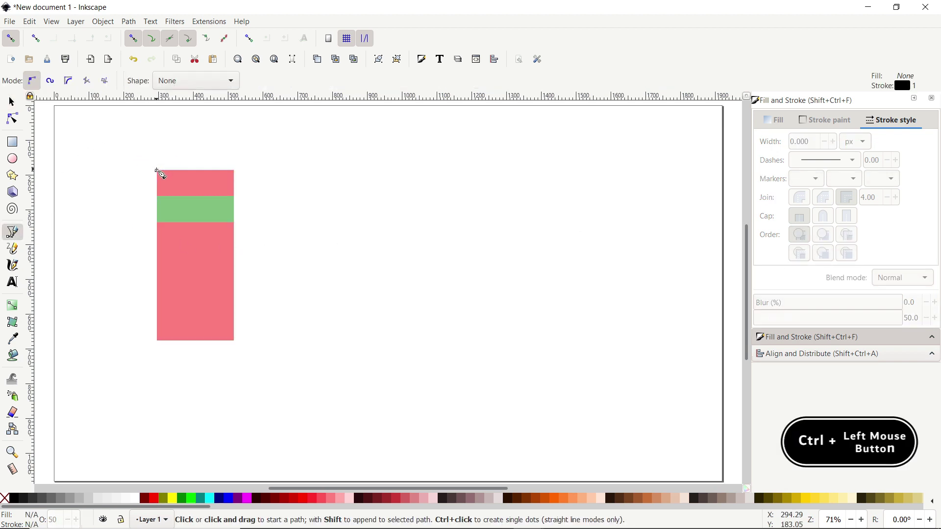
pyautogui.click(157, 171)
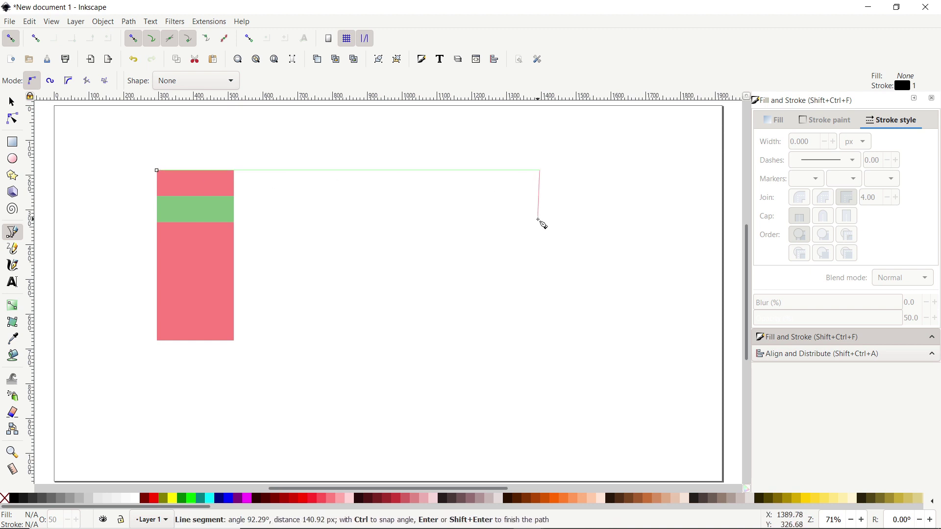
pyautogui.press('Return')
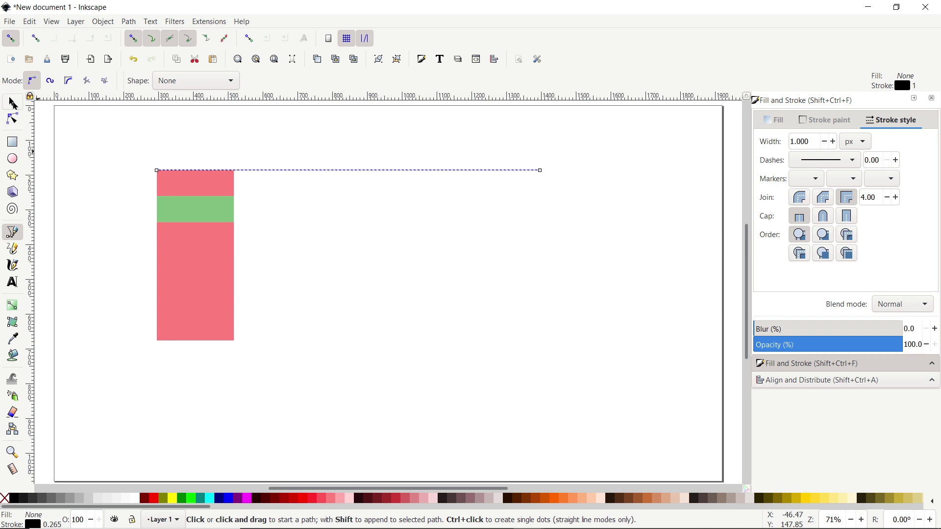
# Duplicate the horizontal line twice, snapping one copy to the green rectangle's top edge and the other to its bottom edge
pyautogui.click(11, 102)
pyautogui.rightClick(282, 177)
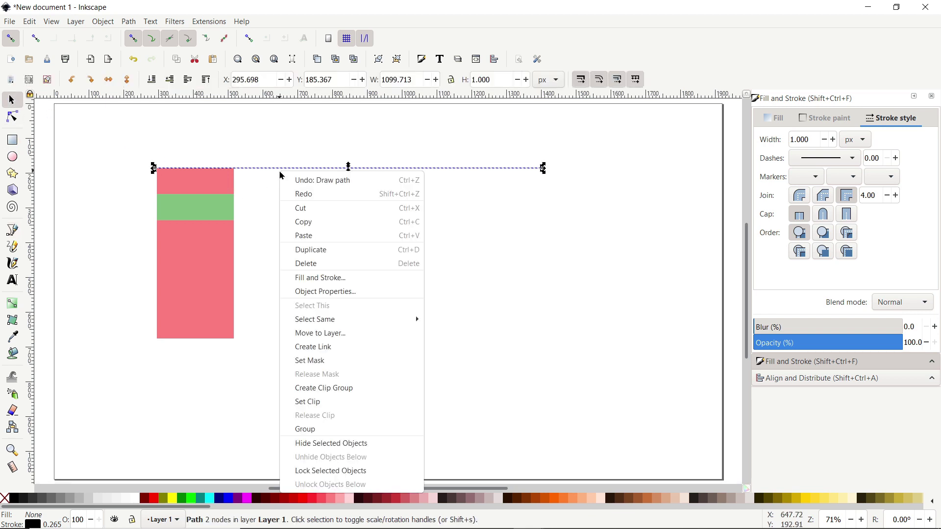
pyautogui.click(308, 250)
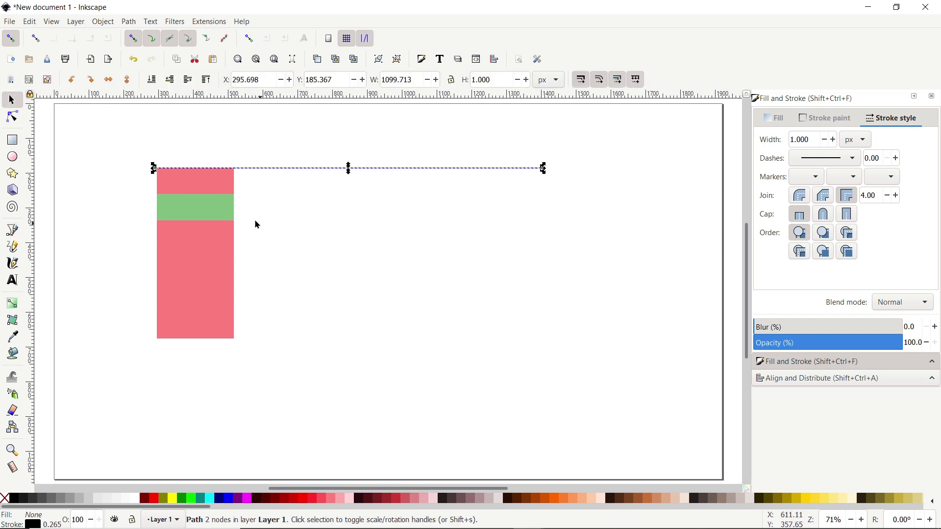
pyautogui.moveTo(170, 169); pyautogui.dragTo(170, 198)
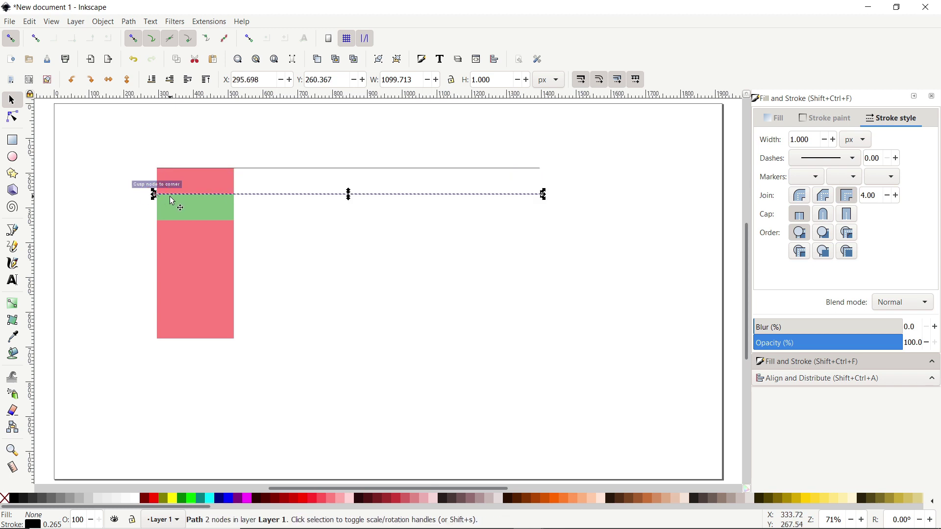
pyautogui.rightClick(279, 200)
pyautogui.click(309, 274)
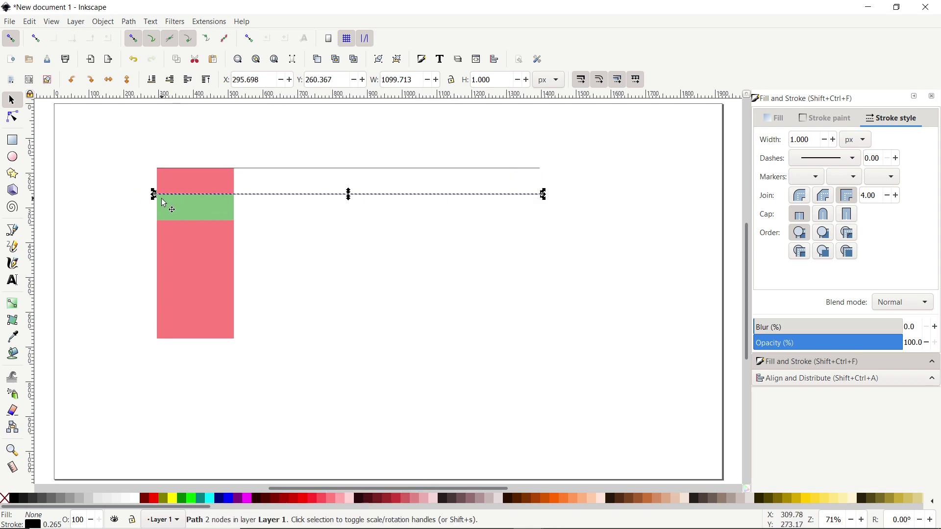
pyautogui.moveTo(165, 194); pyautogui.dragTo(164, 223)
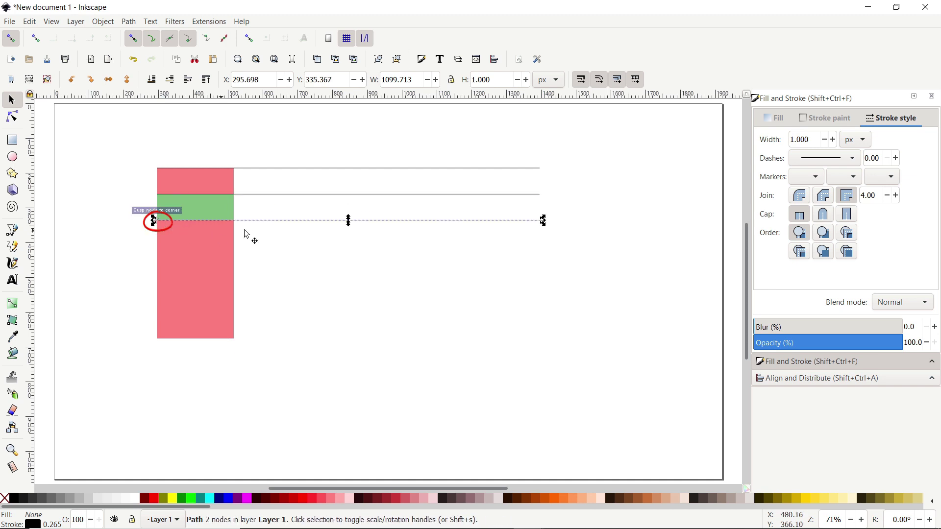
# Duplicate the line onto the bottom edge of the lower red rectangle, and delete the three stacked rectangles
pyautogui.rightClick(282, 223)
pyautogui.click(312, 285)
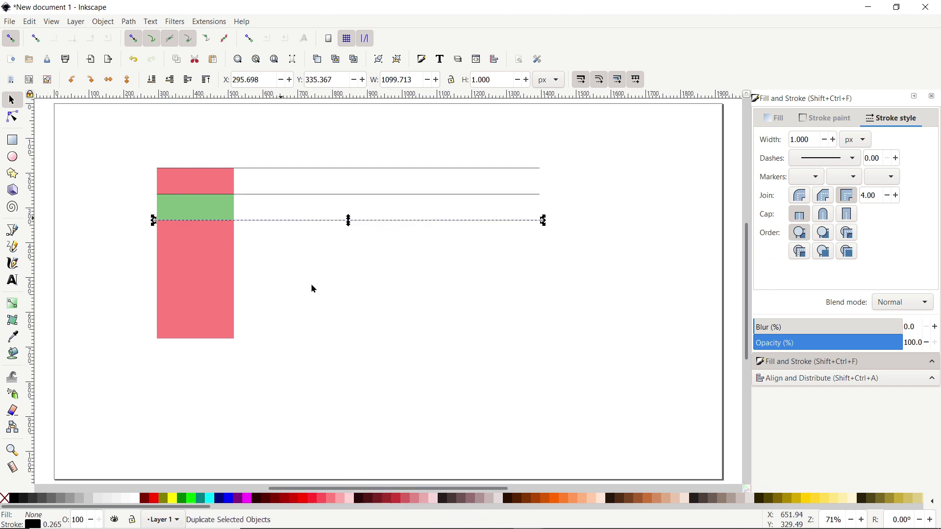
pyautogui.moveTo(181, 223); pyautogui.dragTo(178, 346)
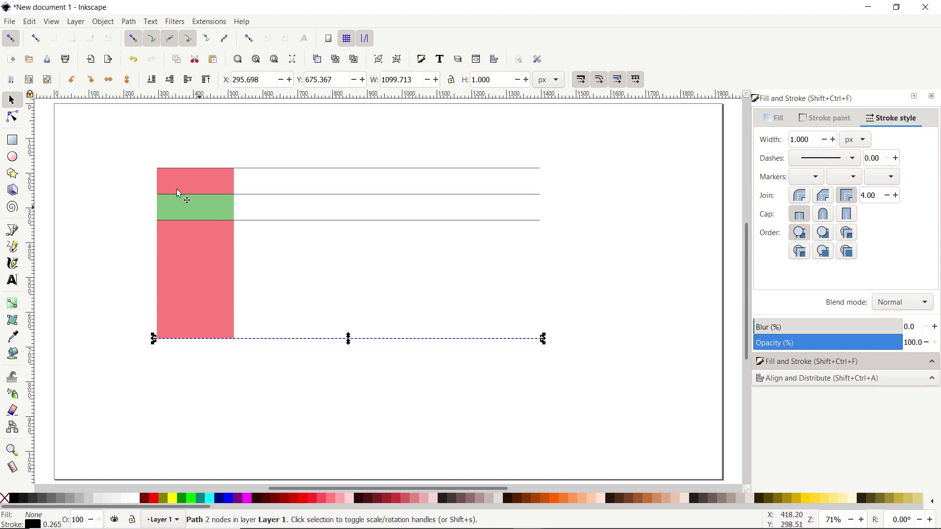
pyautogui.moveTo(141, 148); pyautogui.dragTo(270, 387)
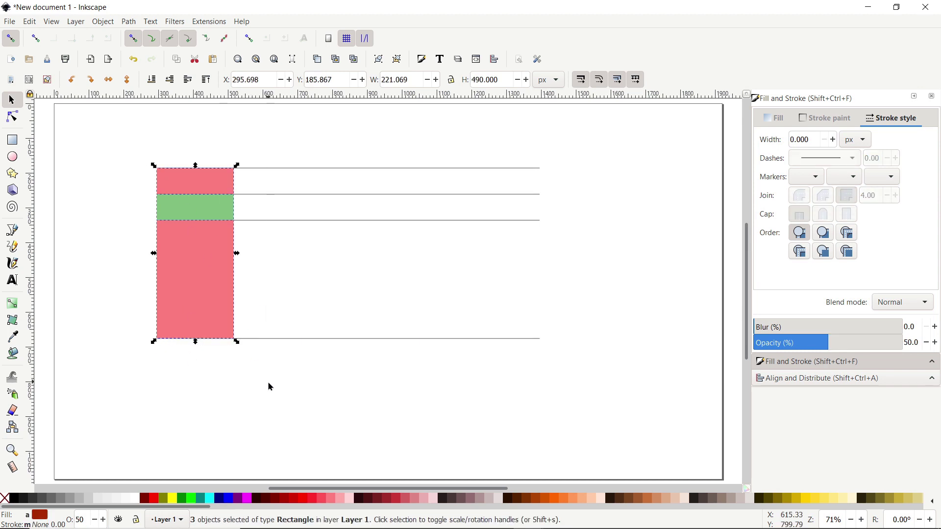
pyautogui.press('Delete')
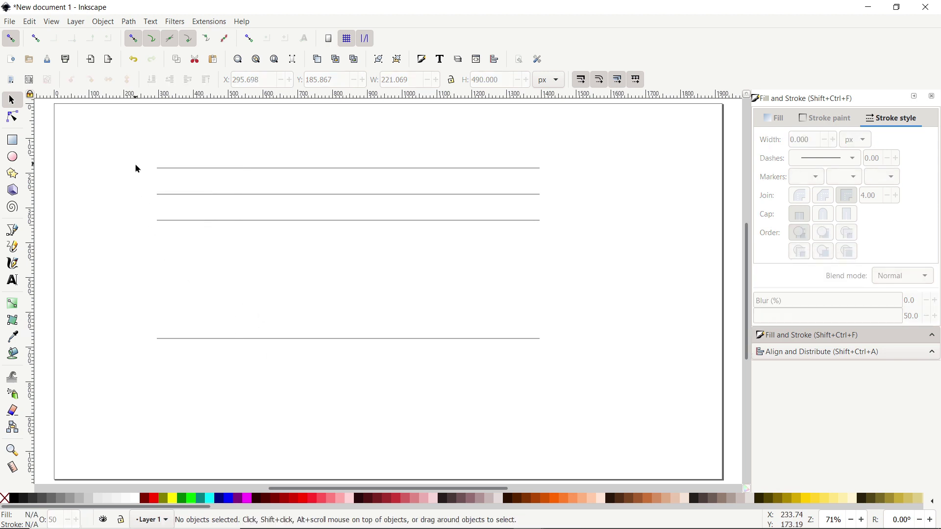
# Draw a green rectangle about 872 px wide between the lower two lines and set its height to 115 px
pyautogui.click(12, 141)
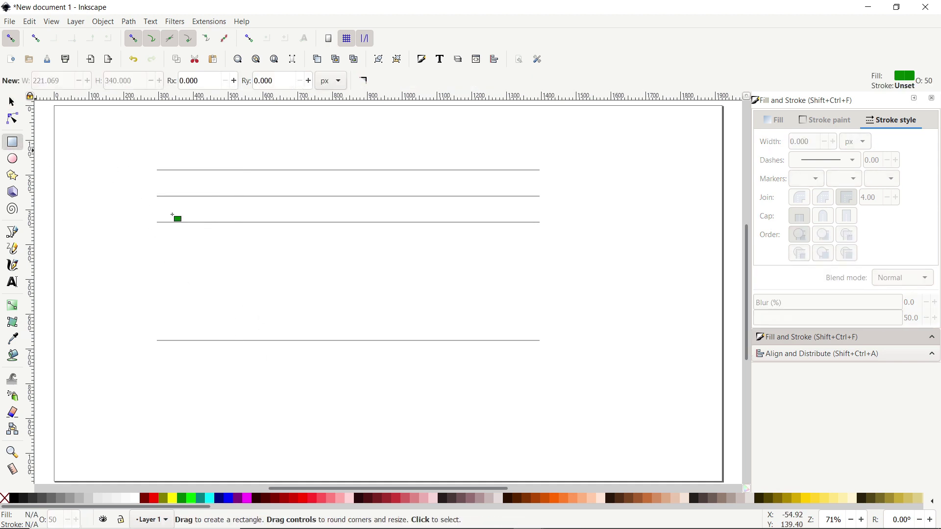
pyautogui.moveTo(222, 261); pyautogui.dragTo(526, 295)
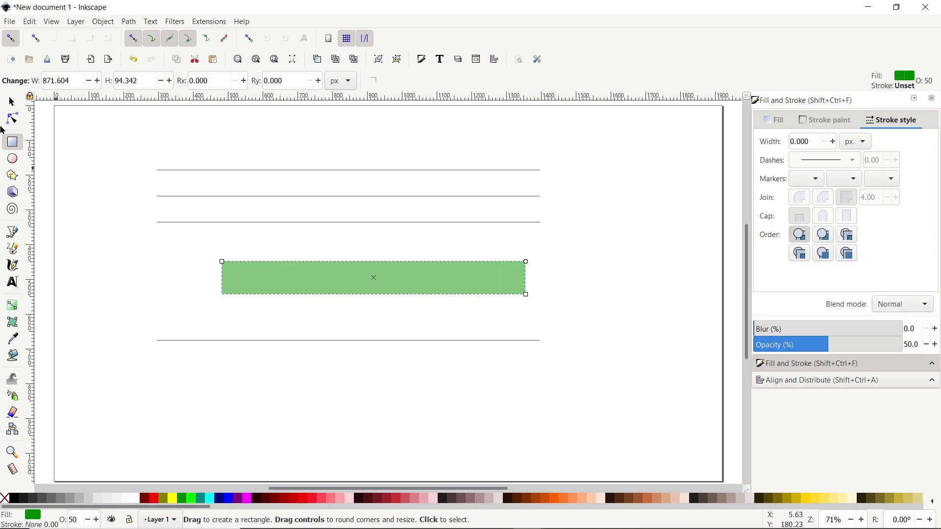
pyautogui.click(11, 103)
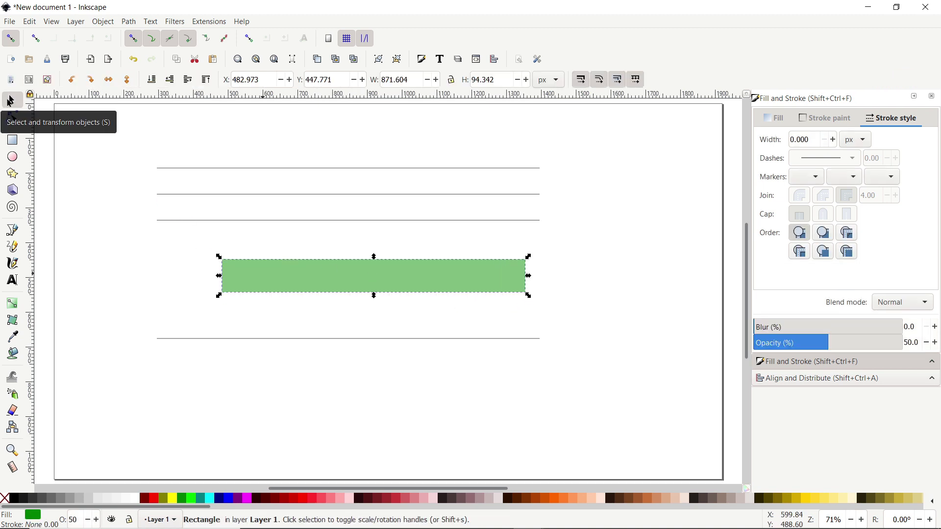
pyautogui.click(500, 80)
pyautogui.press('BackSpace')
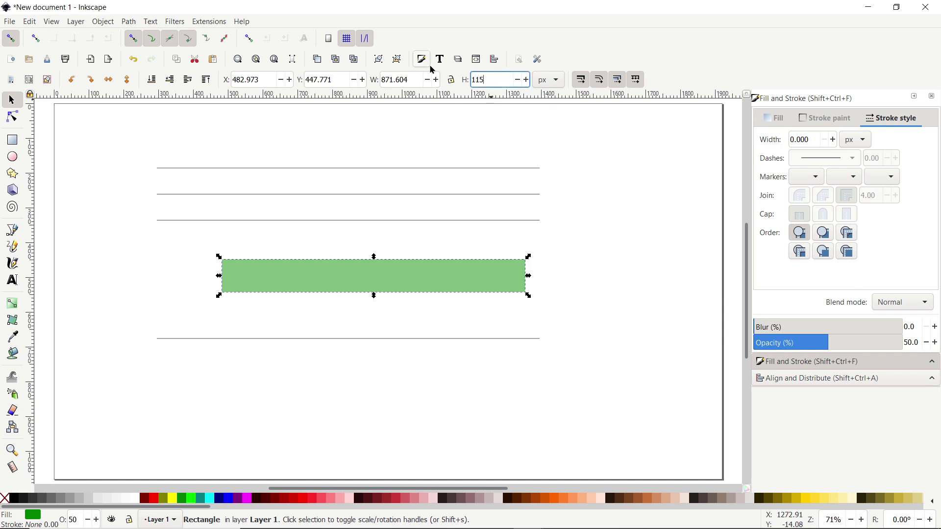
pyautogui.press('Return')
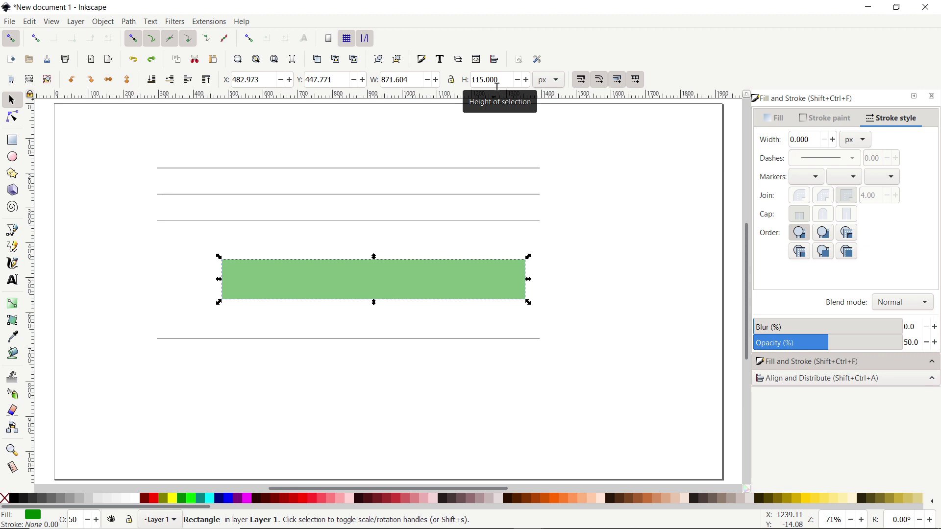
# Rotate the green rectangle 65° counterclockwise and move the slanted bar toward the right ends of the lines
pyautogui.click(108, 23)
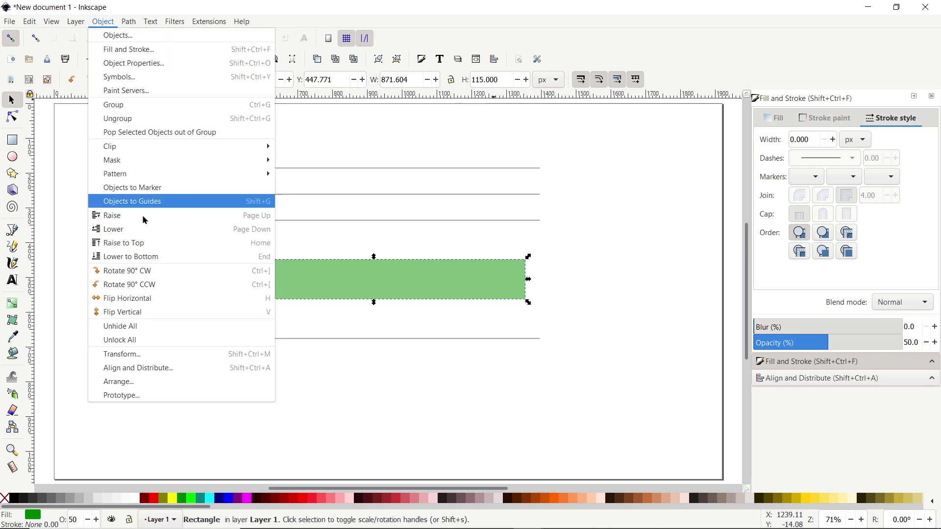
pyautogui.click(128, 359)
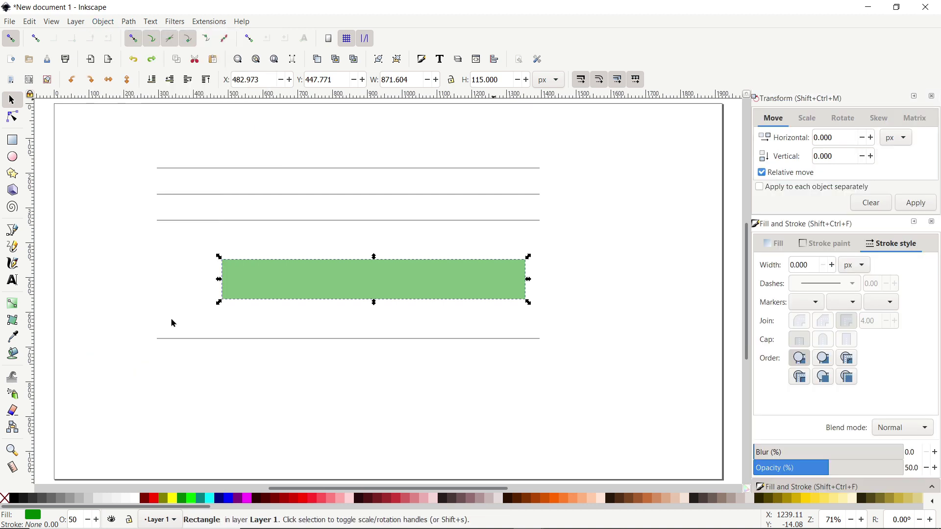
pyautogui.click(842, 119)
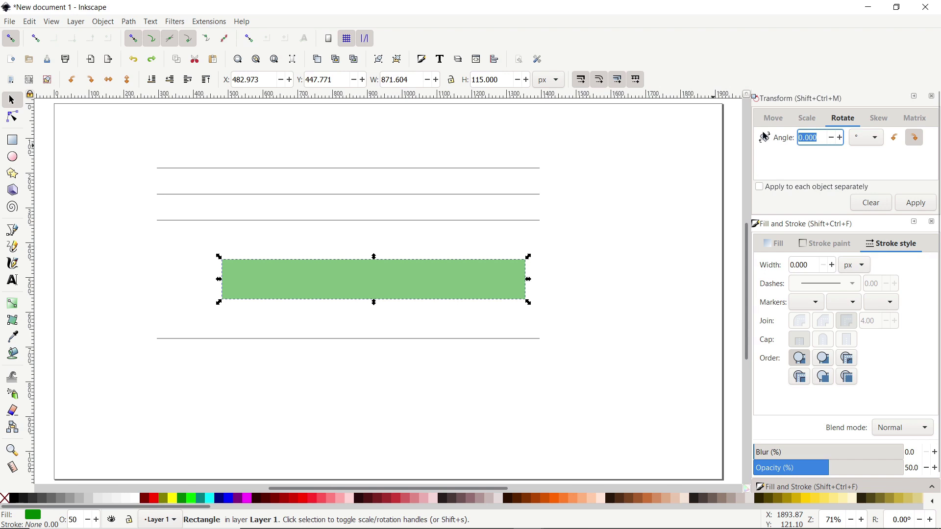
pyautogui.write('65')
pyautogui.press('Tab')
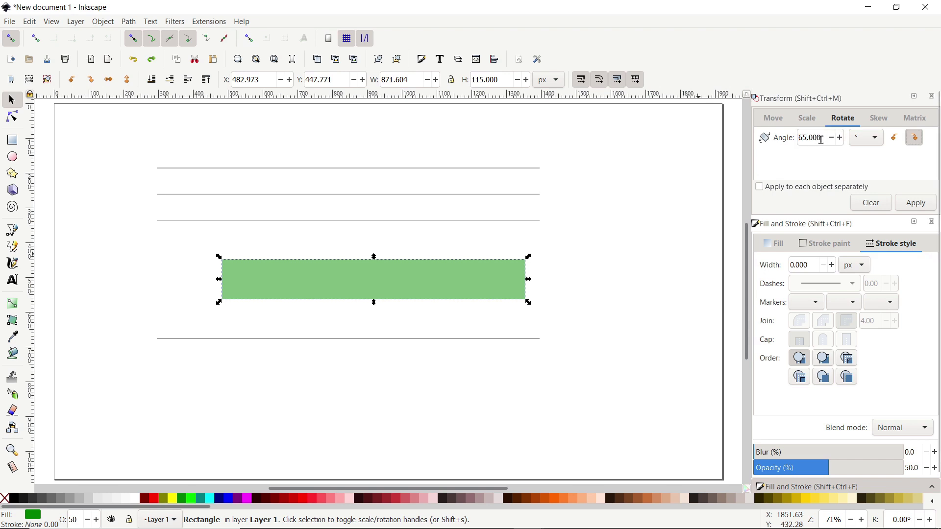
pyautogui.click(894, 140)
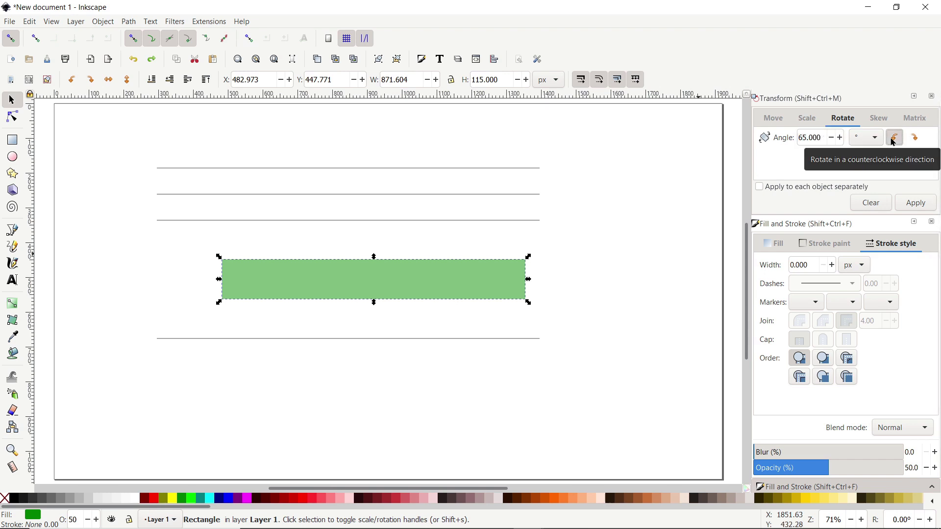
pyautogui.click(916, 204)
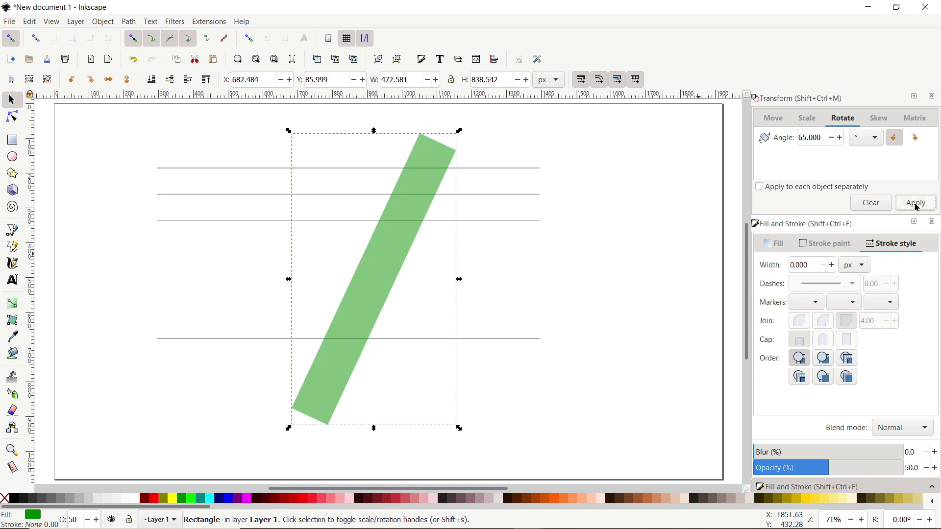
pyautogui.moveTo(430, 181); pyautogui.dragTo(496, 179)
# Duplicate the slanted green bar, place the copy flush against its left side and fill the copy red
pyautogui.rightClick(496, 155)
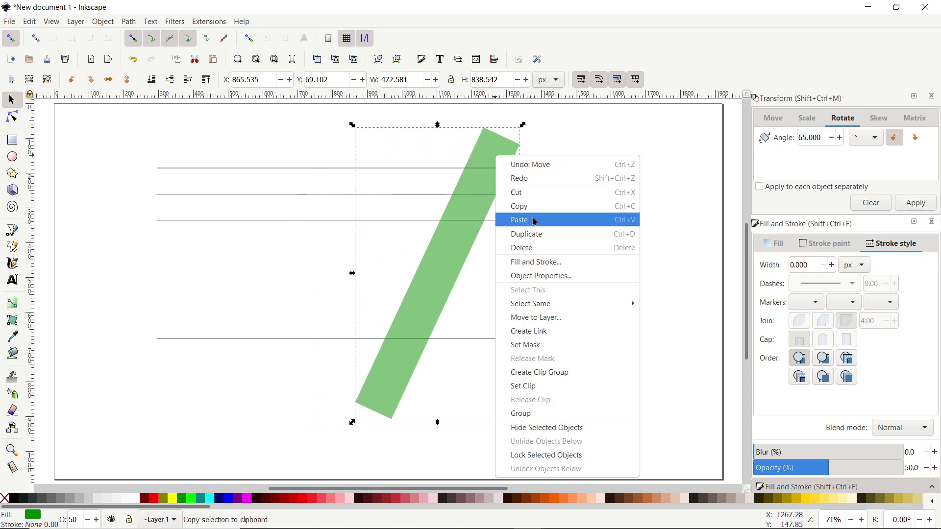
pyautogui.click(534, 235)
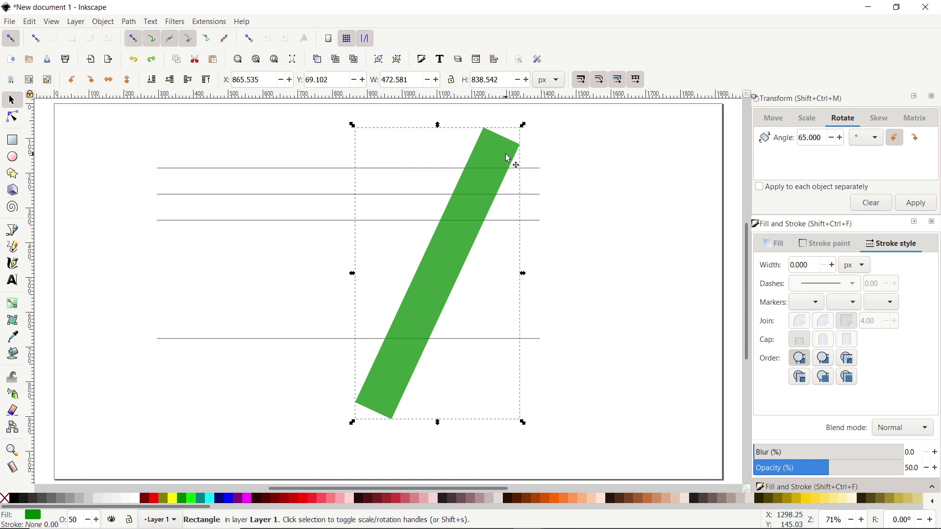
pyautogui.moveTo(508, 158); pyautogui.dragTo(457, 146)
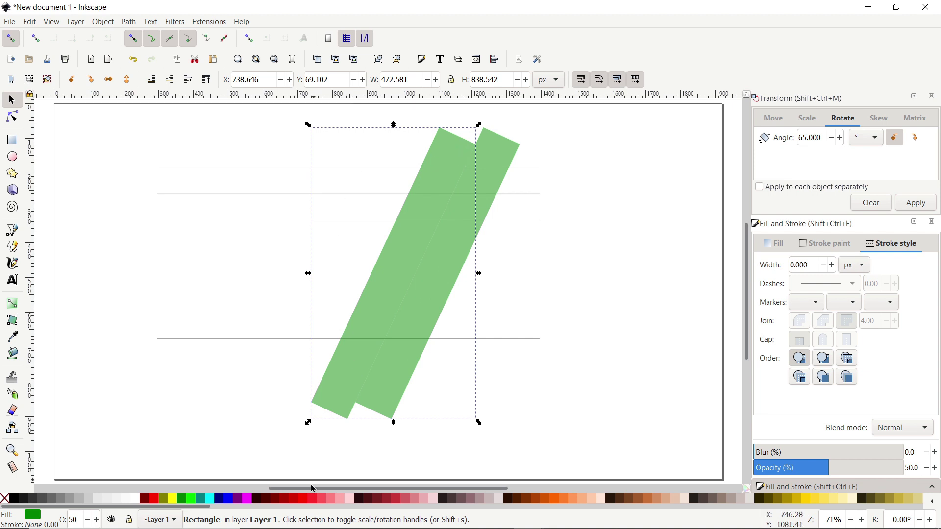
pyautogui.click(306, 499)
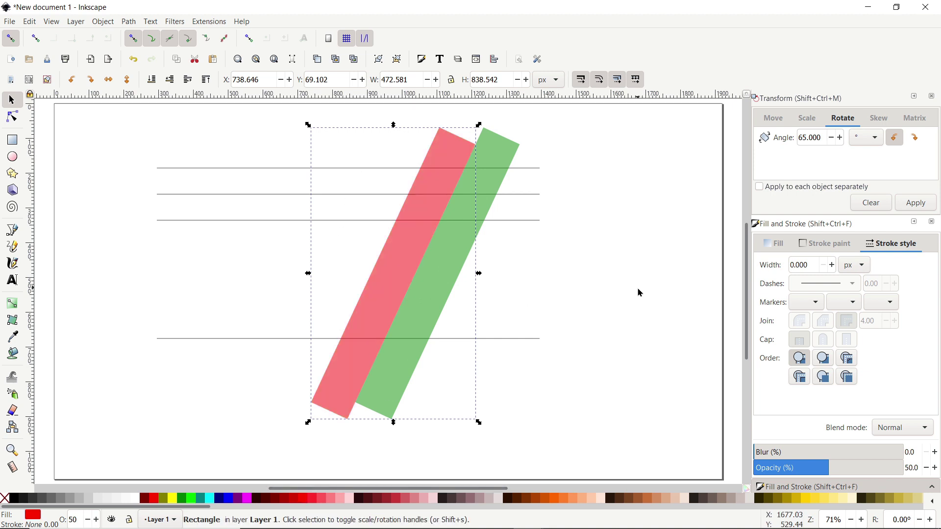
# Duplicate the rightmost green bar and snap the copy flush against the left side of the red bar
pyautogui.click(506, 148)
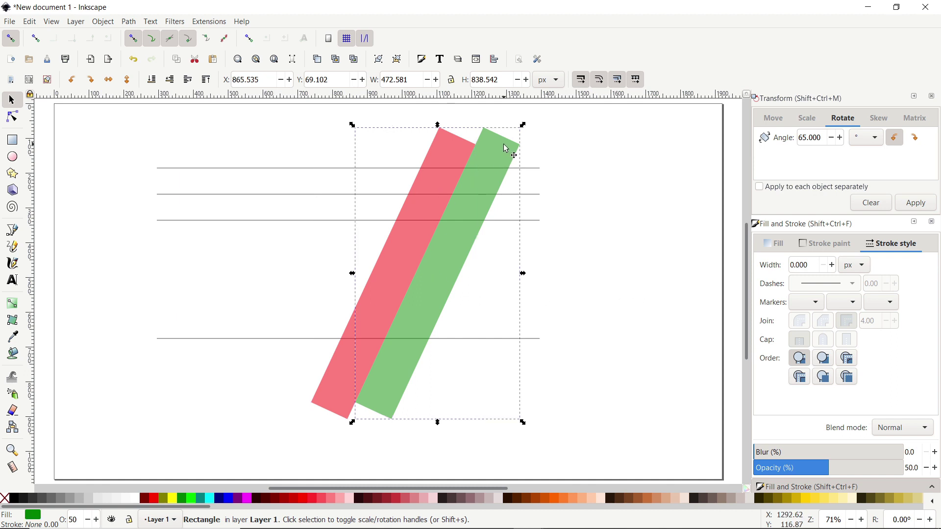
pyautogui.rightClick(491, 151)
pyautogui.click(532, 229)
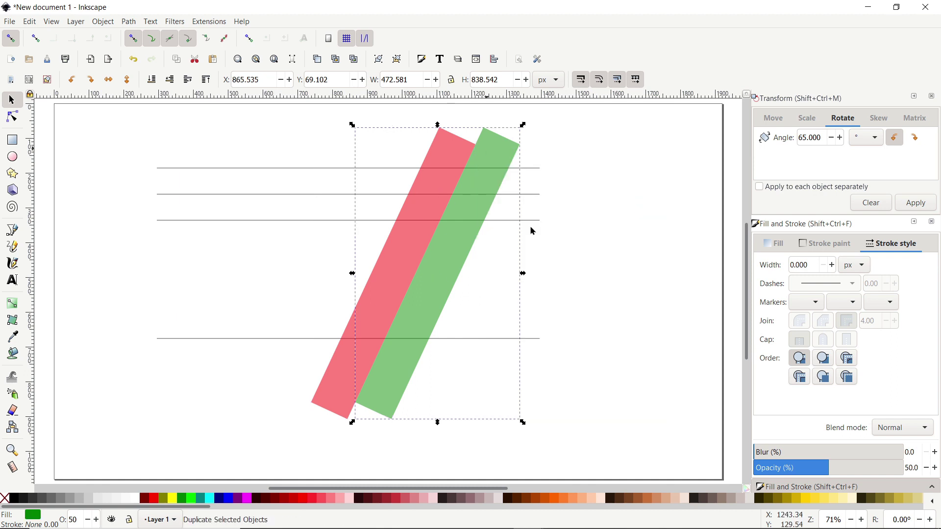
pyautogui.moveTo(506, 151); pyautogui.dragTo(439, 154)
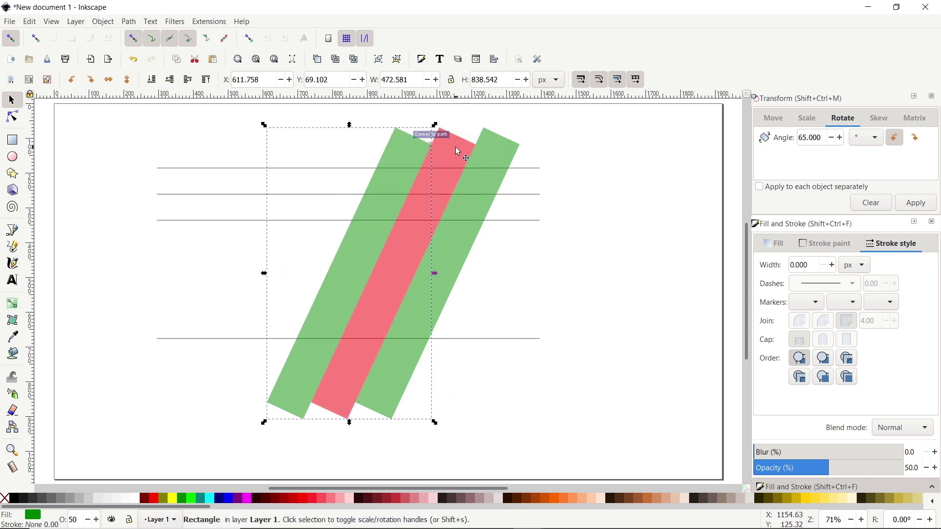
# Duplicate the red bar and place the copy flush against the left side of the second green bar
pyautogui.click(443, 139)
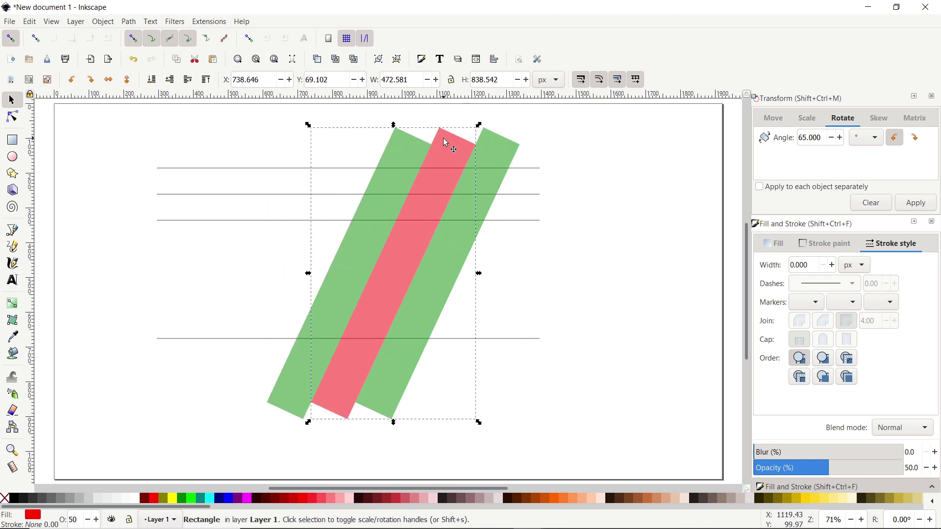
pyautogui.rightClick(444, 138)
pyautogui.click(491, 223)
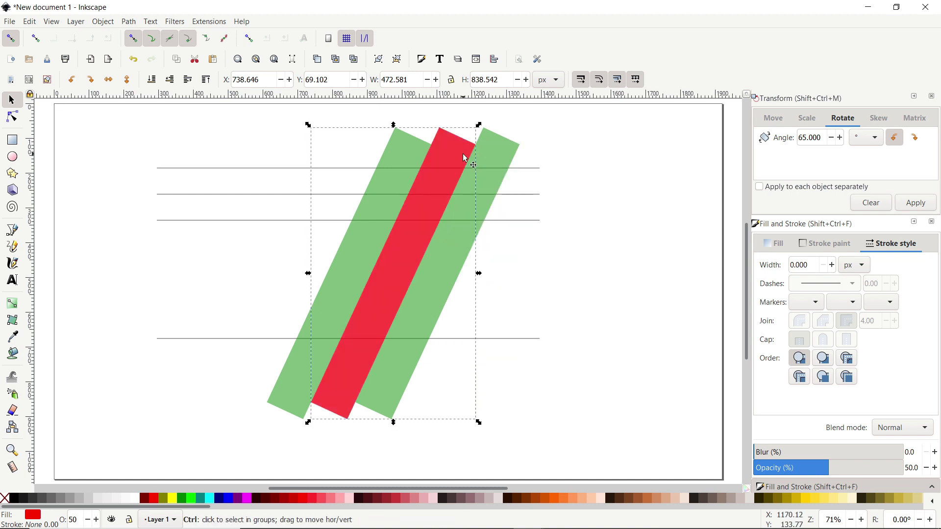
pyautogui.moveTo(451, 150); pyautogui.dragTo(366, 145)
# Duplicate the middle green bar and snap the copy flush against the left side of the leftmost red bar
pyautogui.click(404, 149)
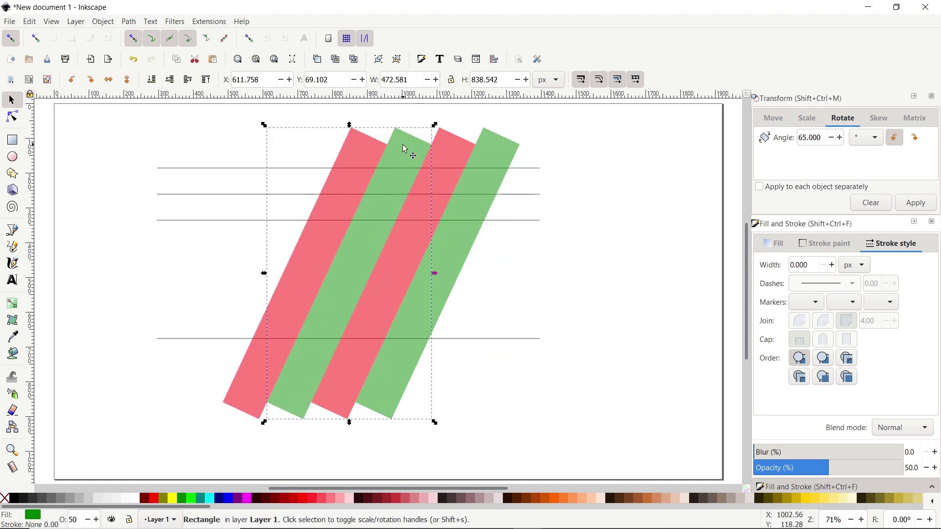
pyautogui.rightClick(404, 146)
pyautogui.click(439, 226)
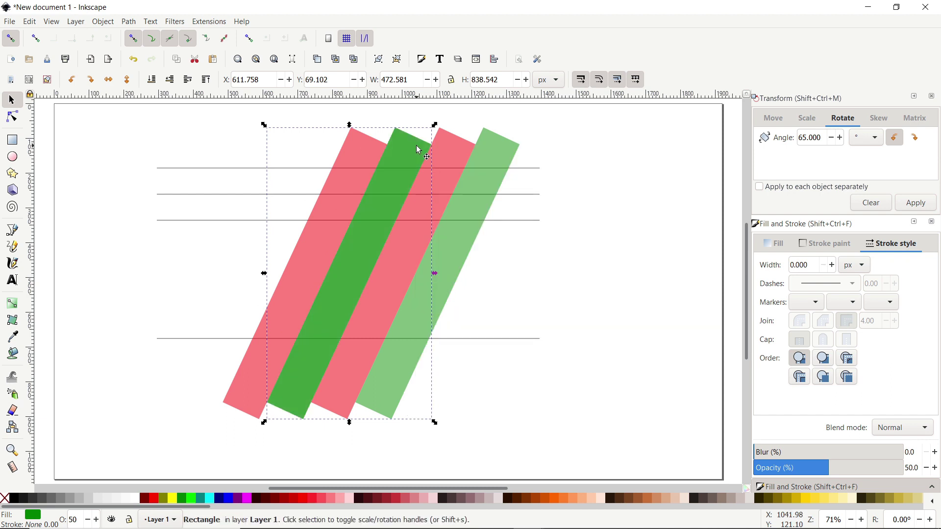
pyautogui.moveTo(417, 149); pyautogui.dragTo(330, 152)
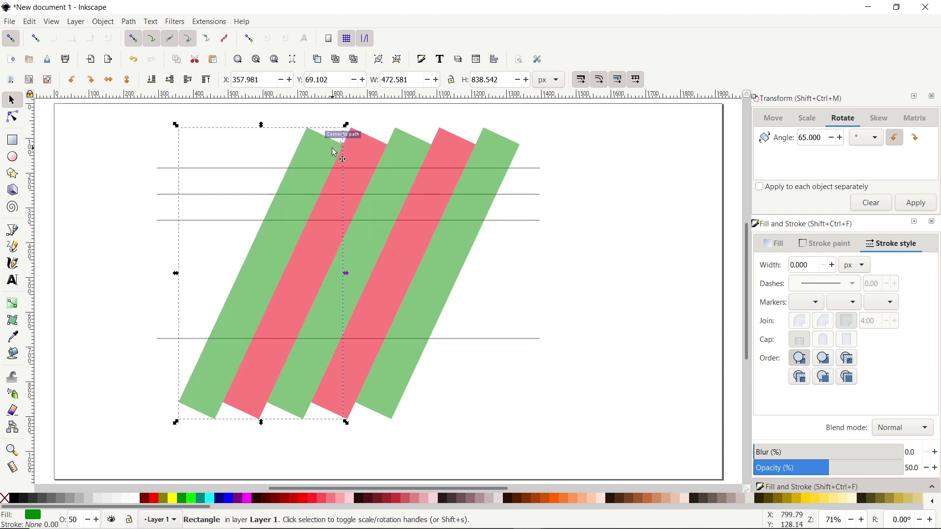
# Delete both red spacer bars between the three slanted green bars
pyautogui.click(359, 144)
pyautogui.press('Delete')
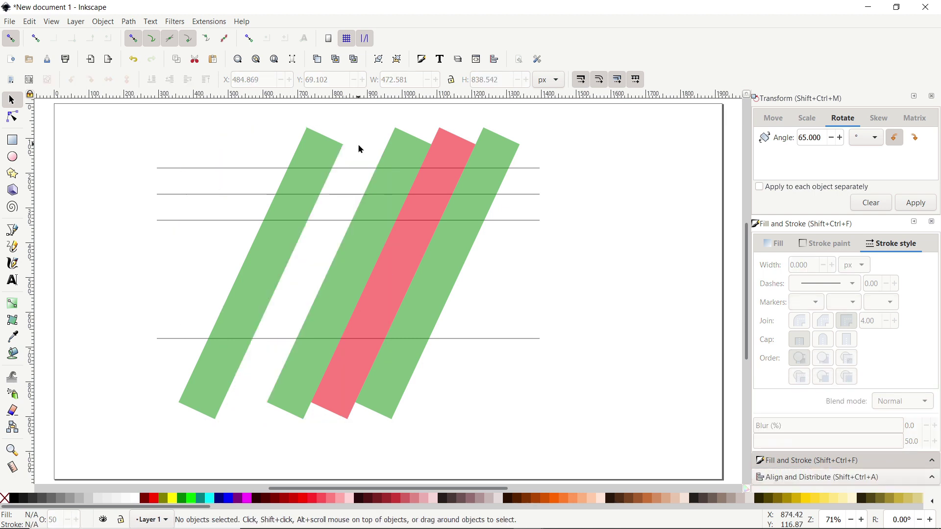
pyautogui.click(445, 142)
pyautogui.press('Delete')
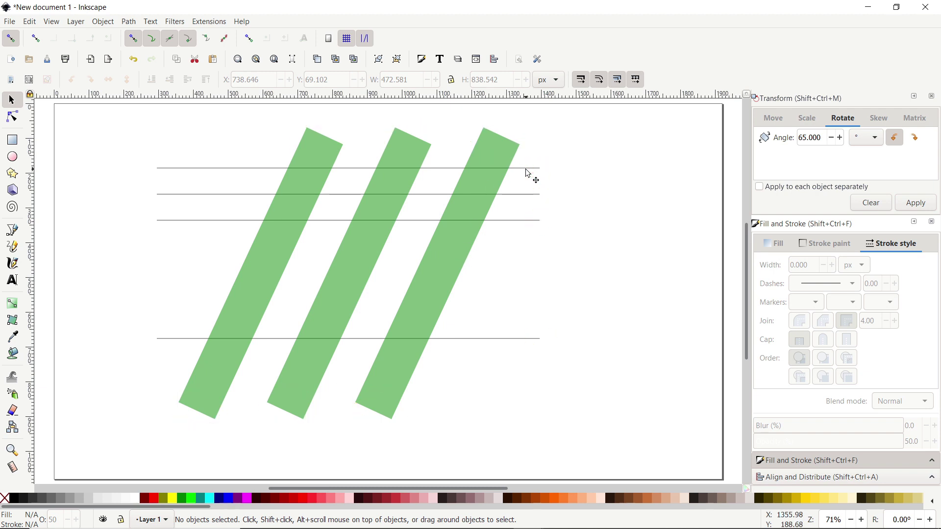
# Trim the rightmost green bar at the highest guide line by subtracting a rectangle about 272 × 156 px drawn over its upper end
pyautogui.click(15, 143)
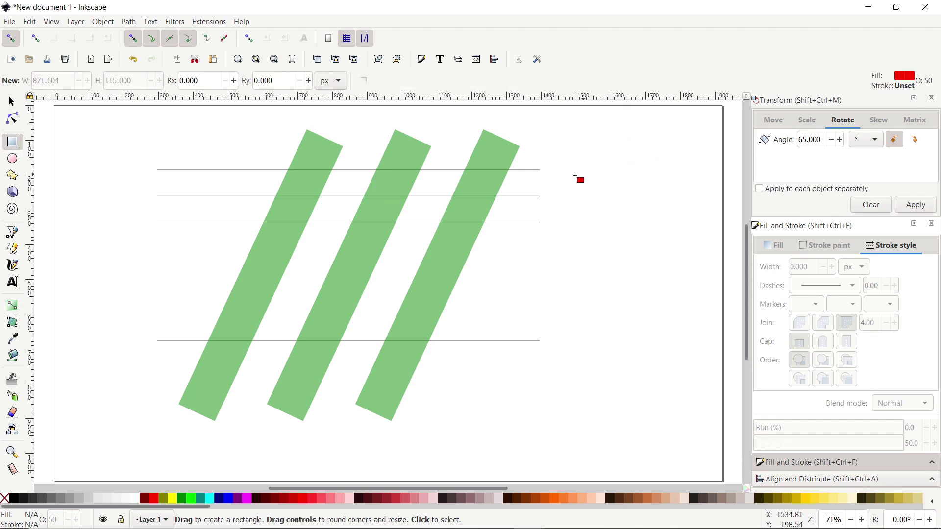
pyautogui.moveTo(540, 171)
pyautogui.mouseDown()
pyautogui.moveTo(483, 154)
pyautogui.moveTo(445, 116)
pyautogui.mouseUp()
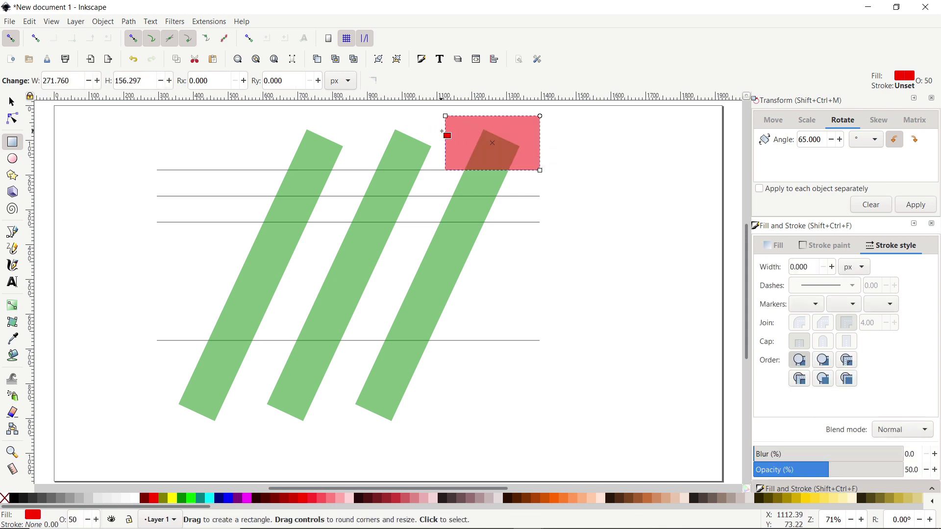
pyautogui.click(13, 102)
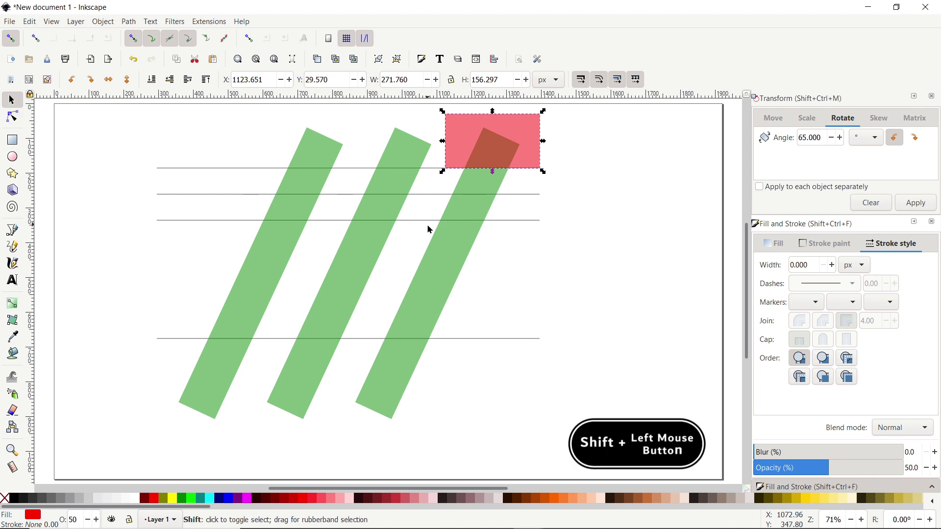
pyautogui.keyDown('shift'); pyautogui.click(443, 247); pyautogui.keyUp('shift')
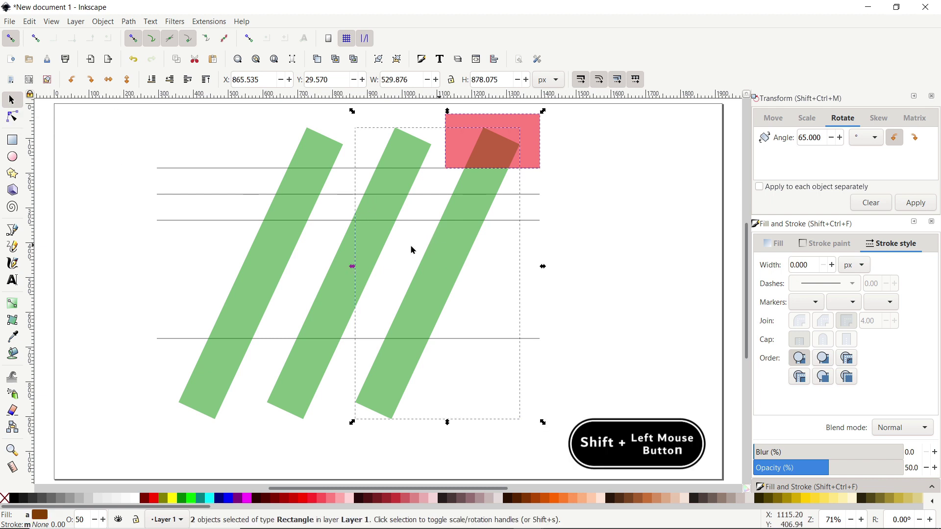
pyautogui.click(129, 22)
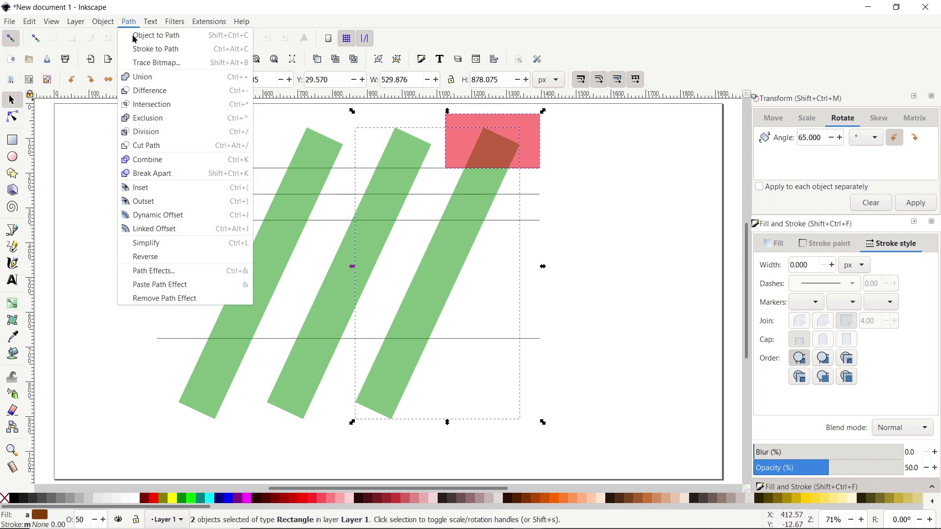
pyautogui.click(150, 91)
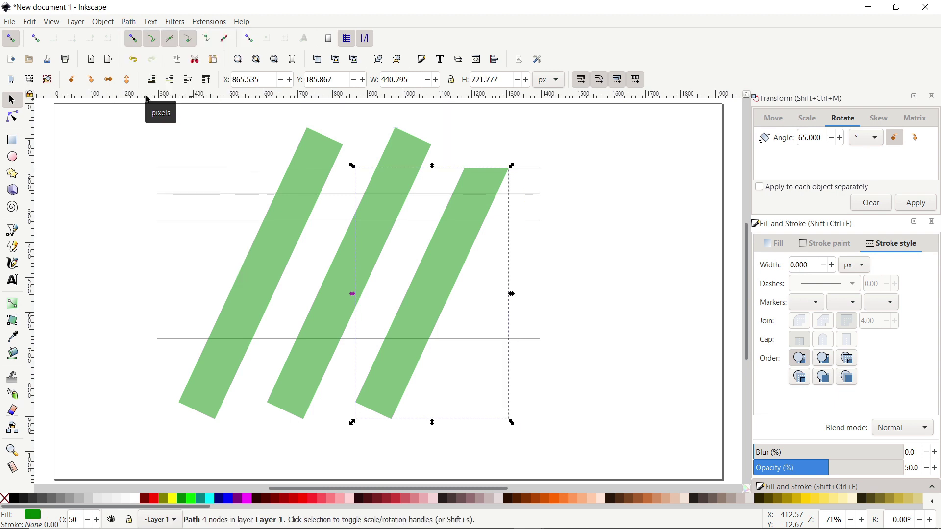
# Trim the middle green bar at the second guide line by subtracting a rectangle about 536 × 234 px drawn over its upper end
pyautogui.click(13, 142)
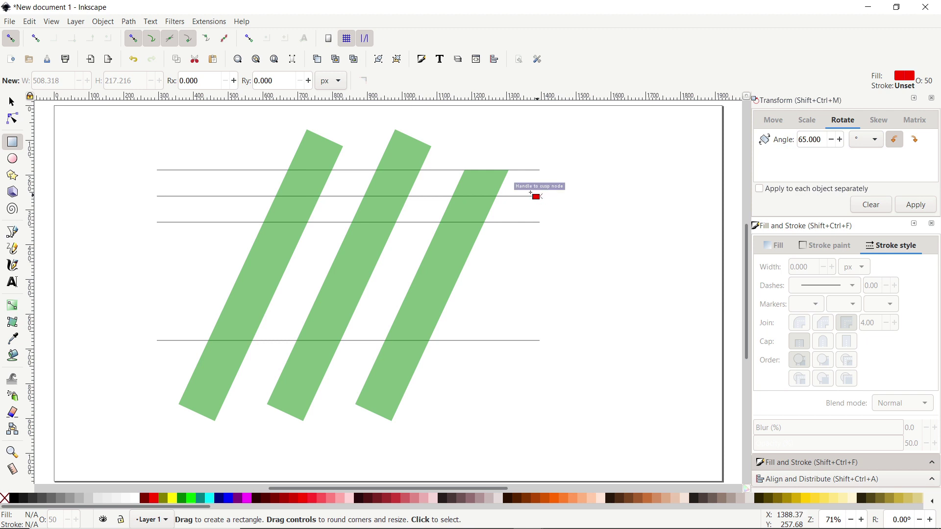
pyautogui.moveTo(540, 196); pyautogui.dragTo(353, 115)
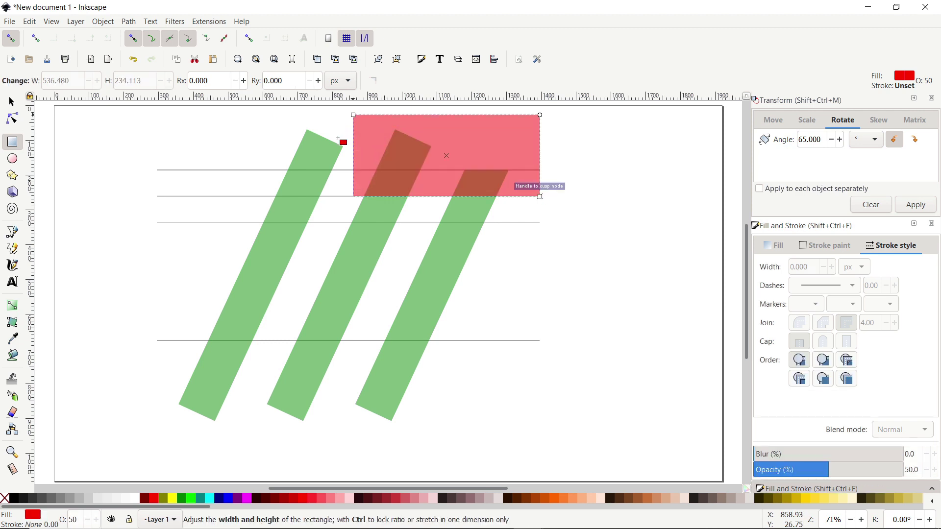
pyautogui.click(11, 101)
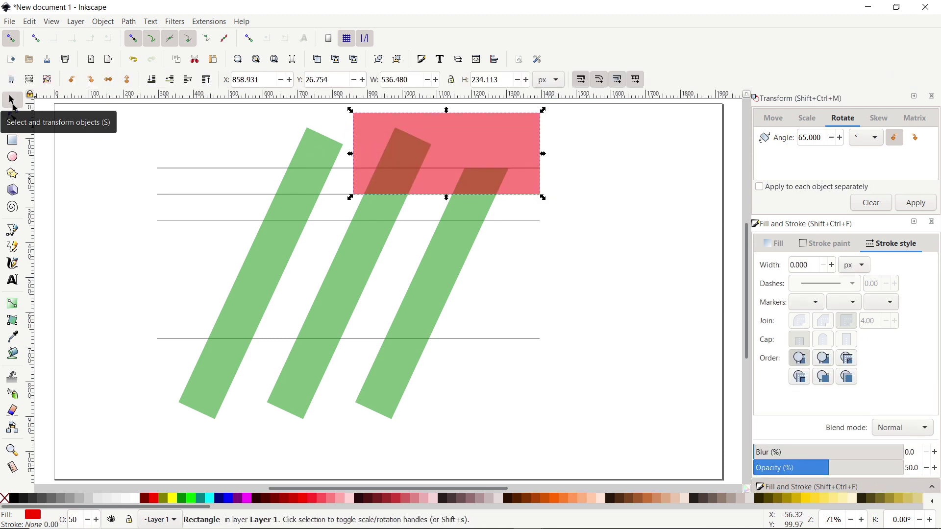
pyautogui.keyDown('shift'); pyautogui.click(351, 251); pyautogui.keyUp('shift')
pyautogui.click(133, 23)
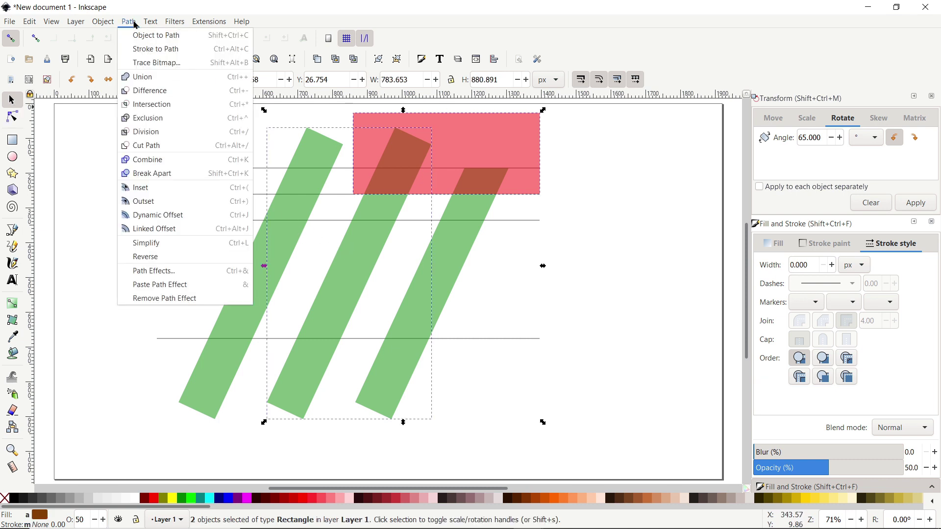
pyautogui.click(149, 92)
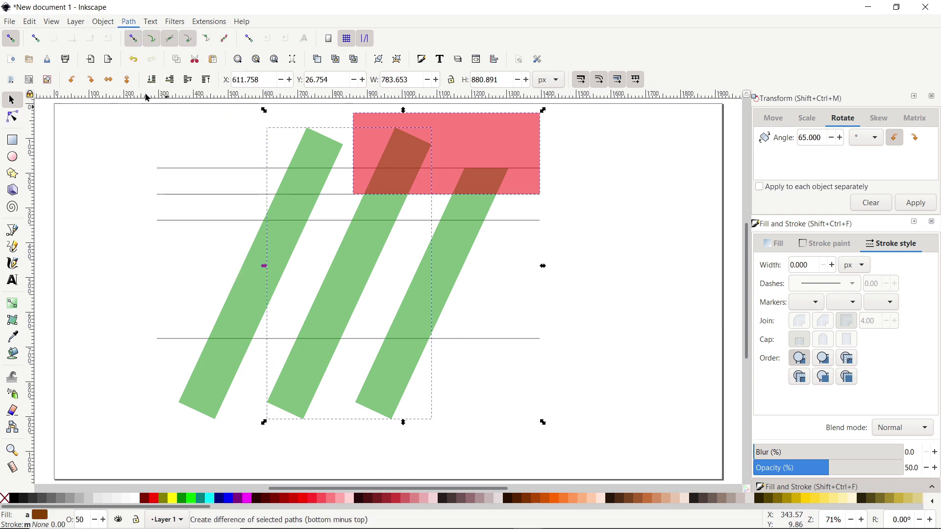
# Trim the leftmost green bar at the third guide line by subtracting a rectangle about 579 × 295 px drawn over its upper end
pyautogui.click(12, 140)
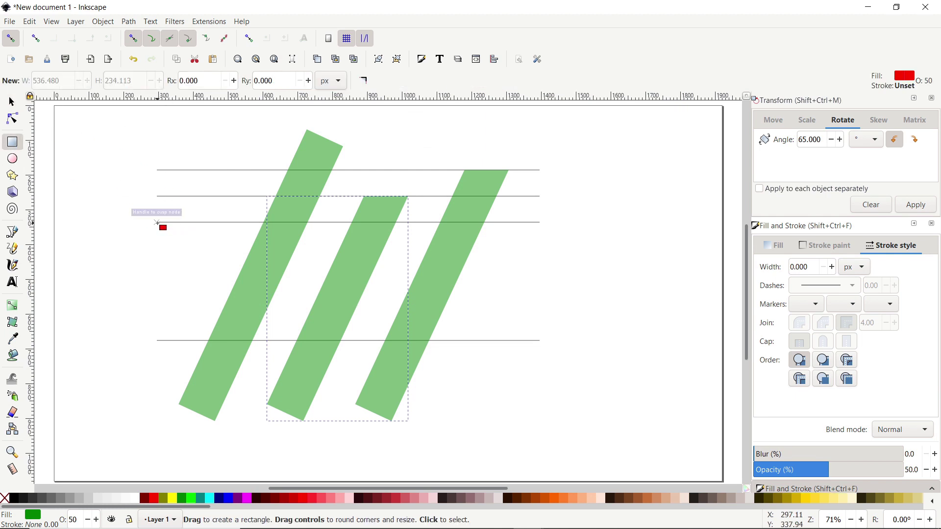
pyautogui.moveTo(157, 222); pyautogui.dragTo(358, 120)
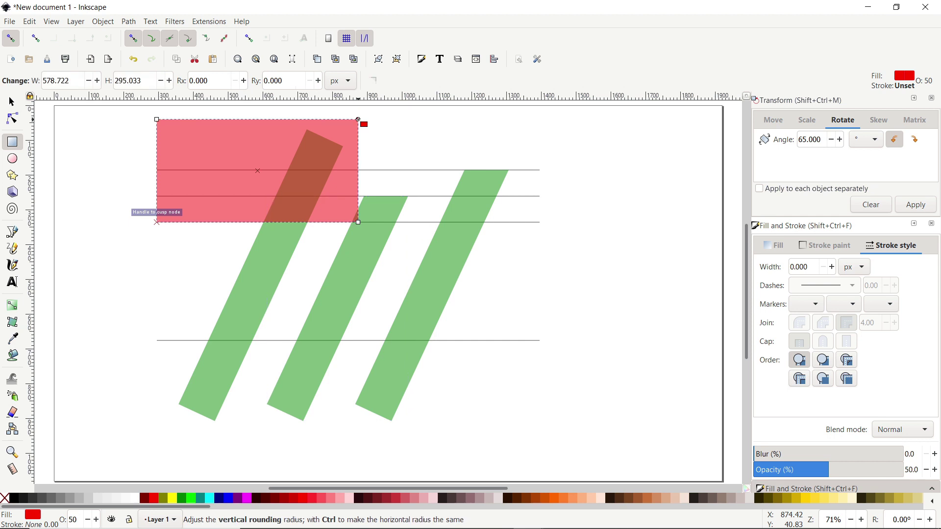
pyautogui.click(12, 104)
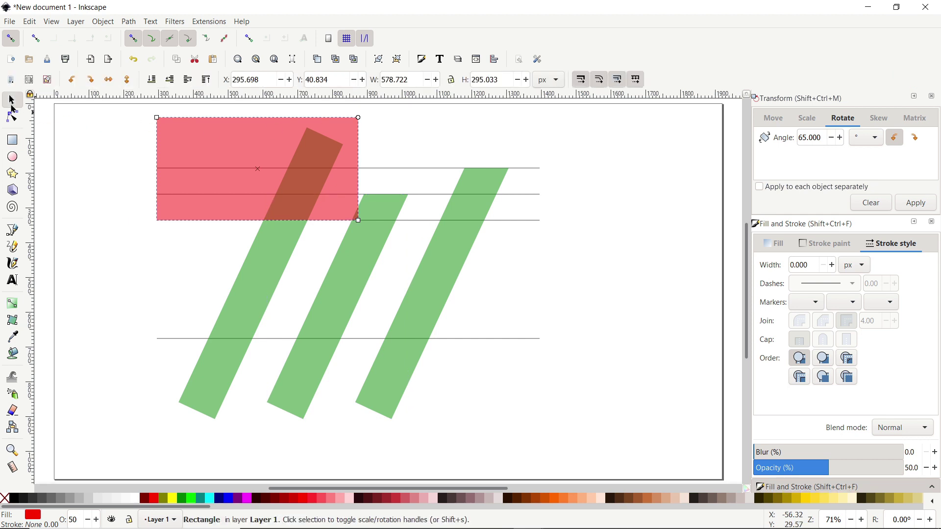
pyautogui.keyDown('shift'); pyautogui.click(9, 100); pyautogui.keyUp('shift')
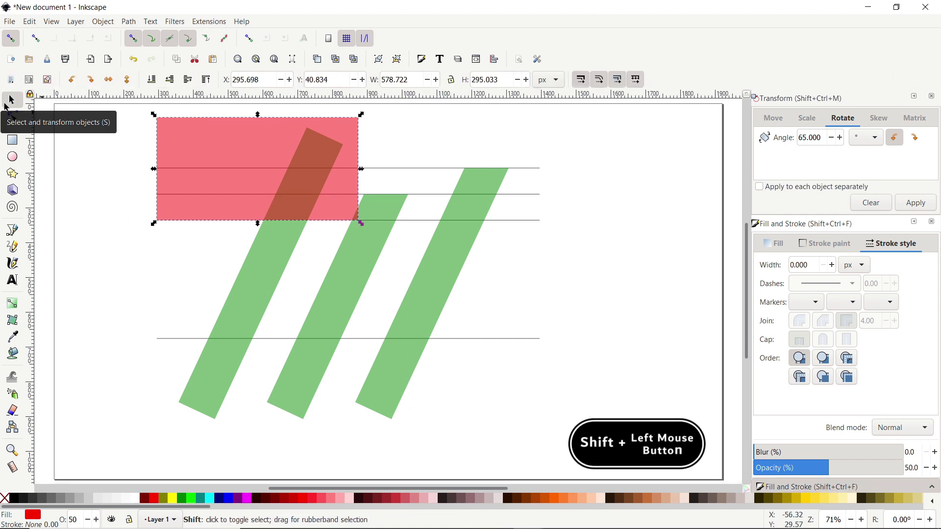
pyautogui.keyDown('shift'); pyautogui.click(268, 255); pyautogui.keyUp('shift')
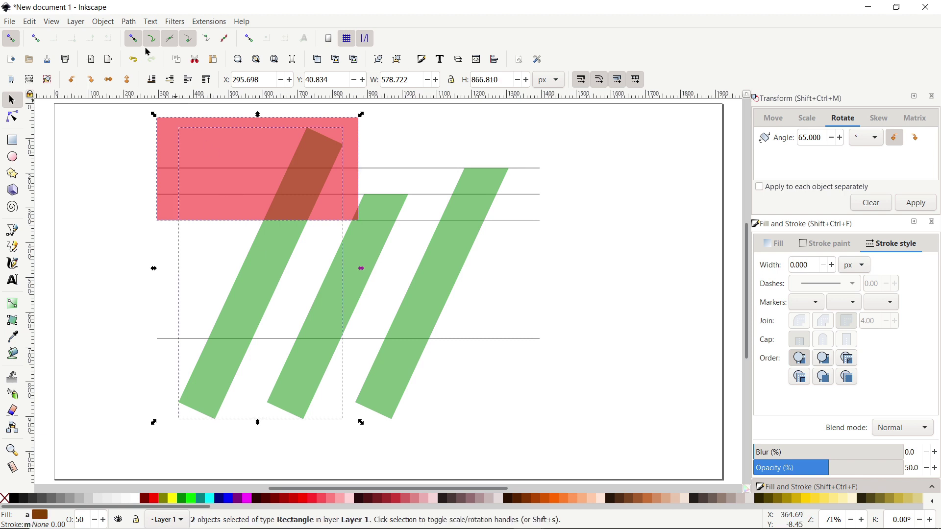
pyautogui.click(129, 22)
pyautogui.click(145, 91)
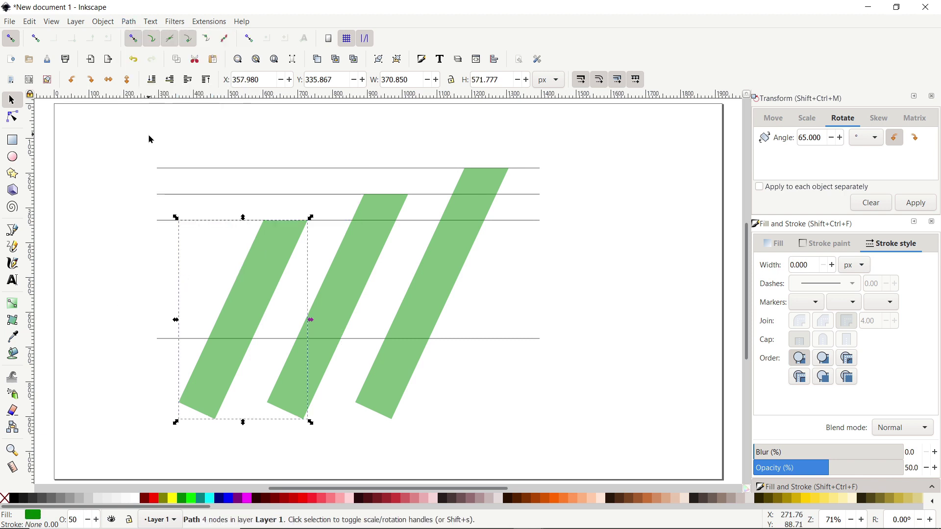
# Unite the three trimmed green bars into a single path with Union
pyautogui.moveTo(518, 150); pyautogui.dragTo(171, 447)
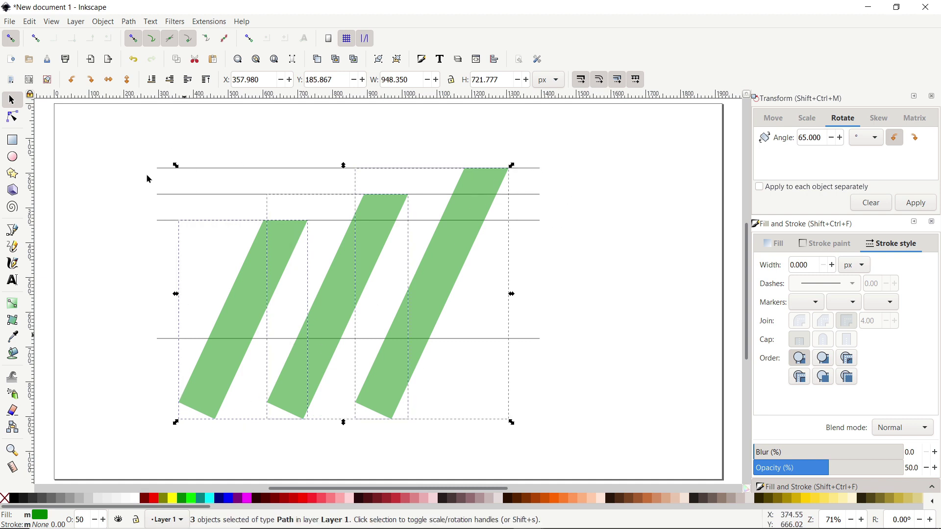
pyautogui.click(128, 21)
pyautogui.click(137, 76)
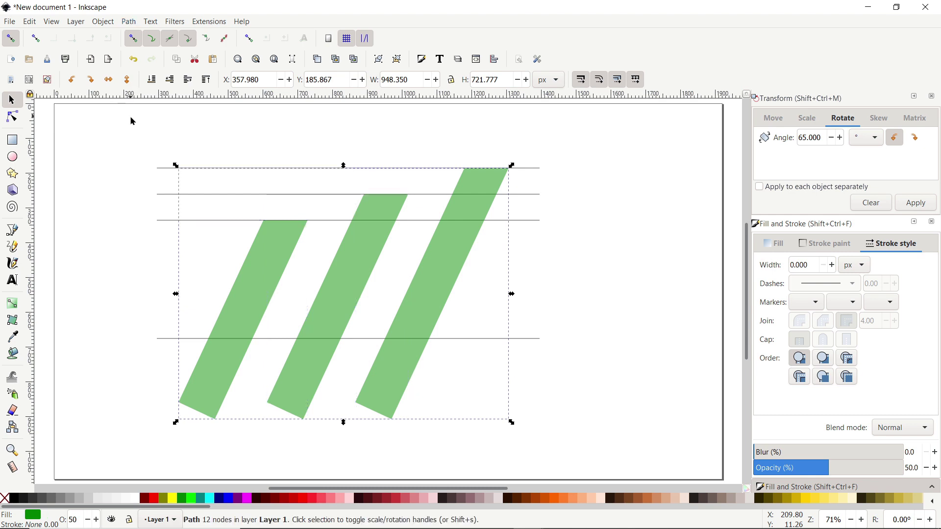
# Trim the green bars' lower ends at the lowest guide line by subtracting a rectangle about 950 × 284 px drawn below it
pyautogui.click(13, 144)
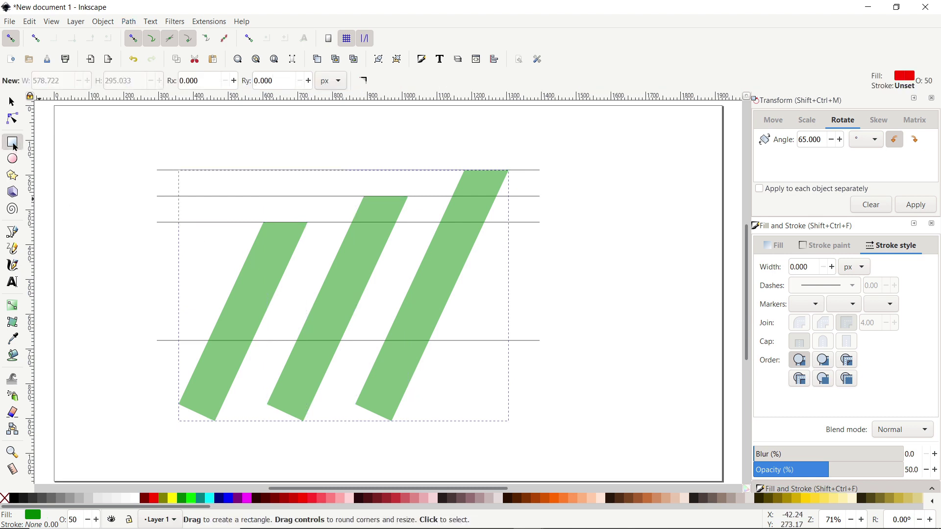
pyautogui.moveTo(161, 346); pyautogui.dragTo(488, 440)
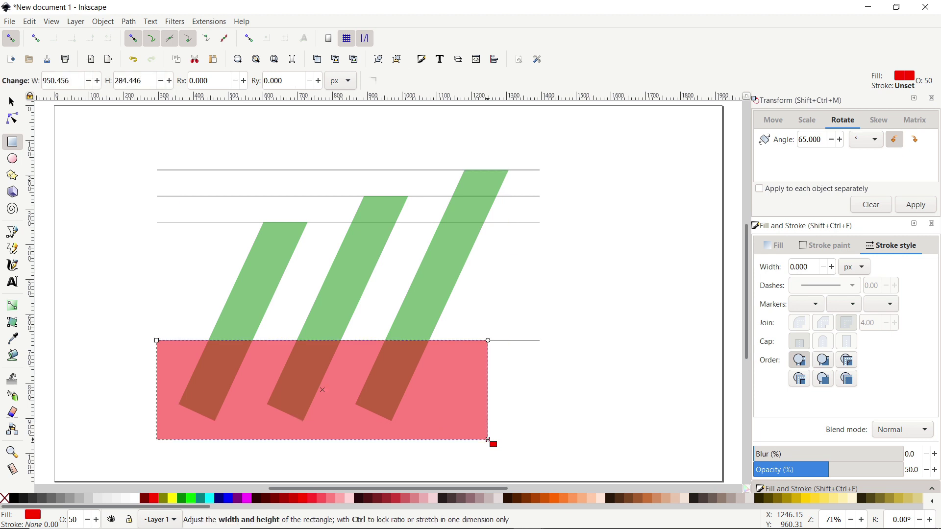
pyautogui.click(12, 100)
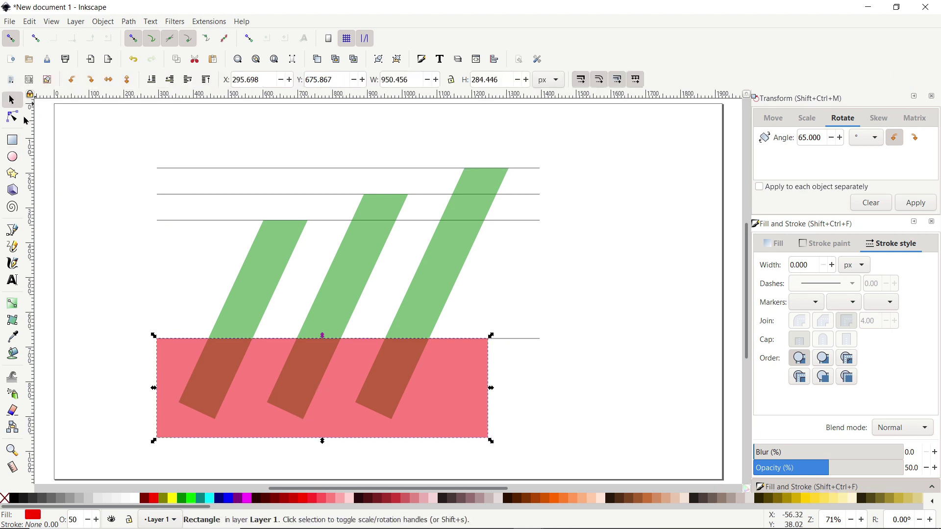
pyautogui.keyDown('shift'); pyautogui.click(324, 247); pyautogui.keyUp('shift')
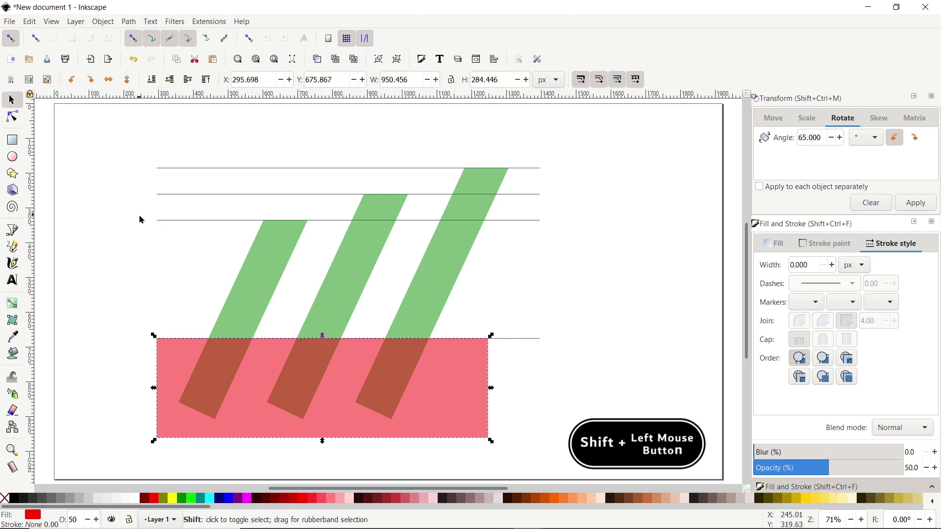
pyautogui.keyDown('shift'); pyautogui.click(346, 261); pyautogui.keyUp('shift')
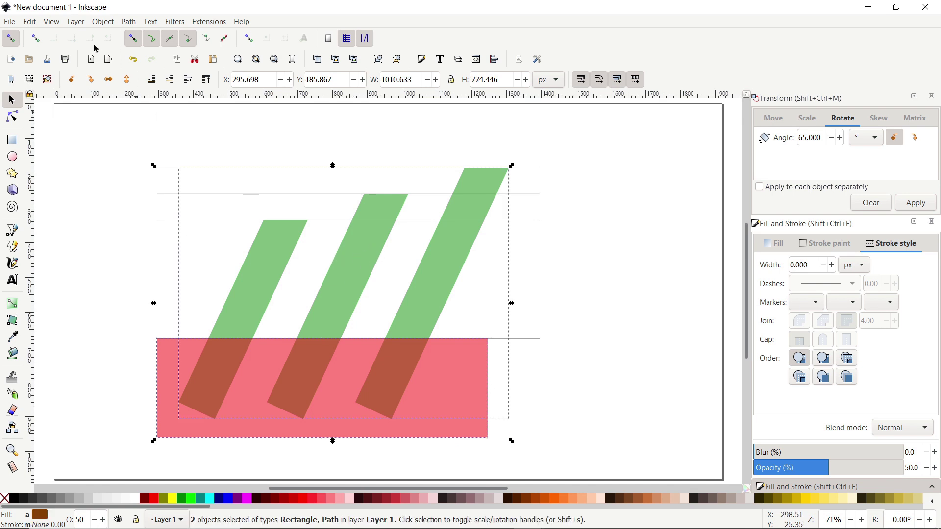
pyautogui.click(129, 21)
pyautogui.click(141, 94)
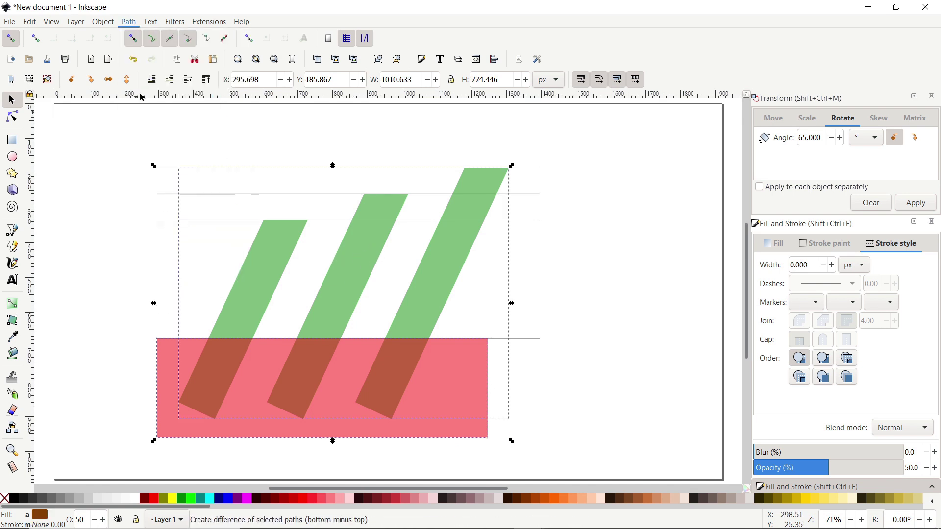
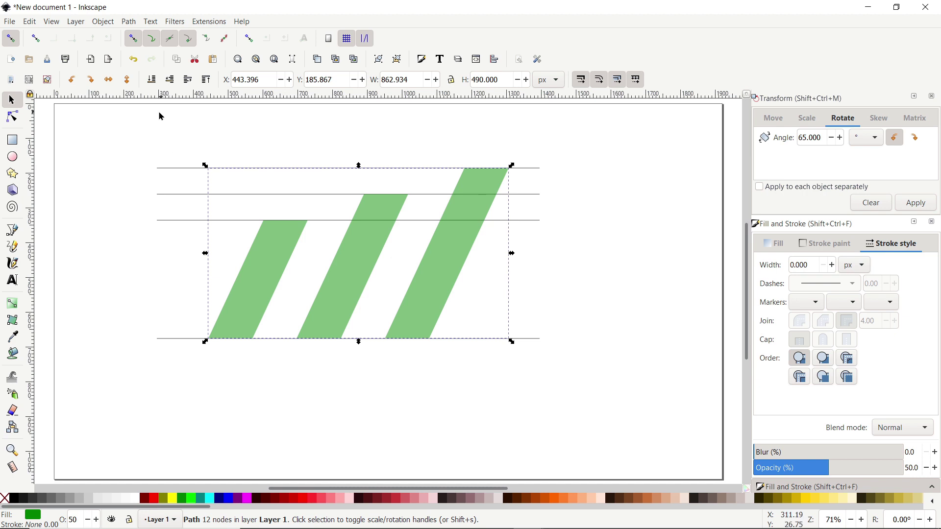
# Duplicate the green bars and turn the copy into a horizontally flipped version with a red fill
pyautogui.rightClick(366, 239)
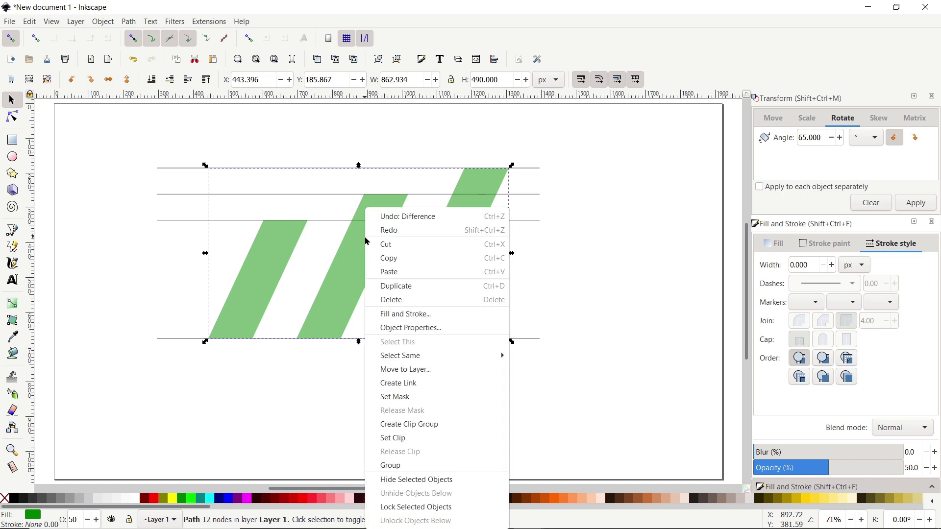
pyautogui.click(420, 288)
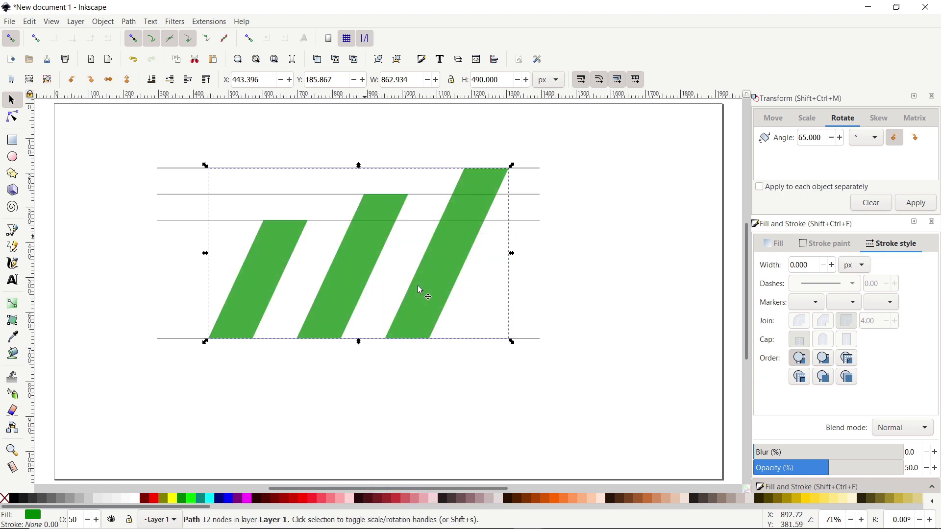
pyautogui.click(109, 80)
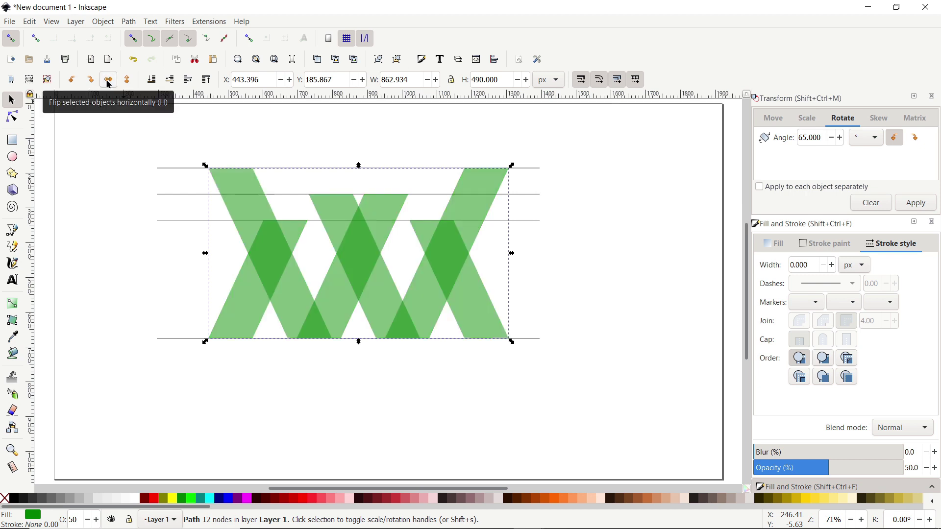
pyautogui.click(305, 498)
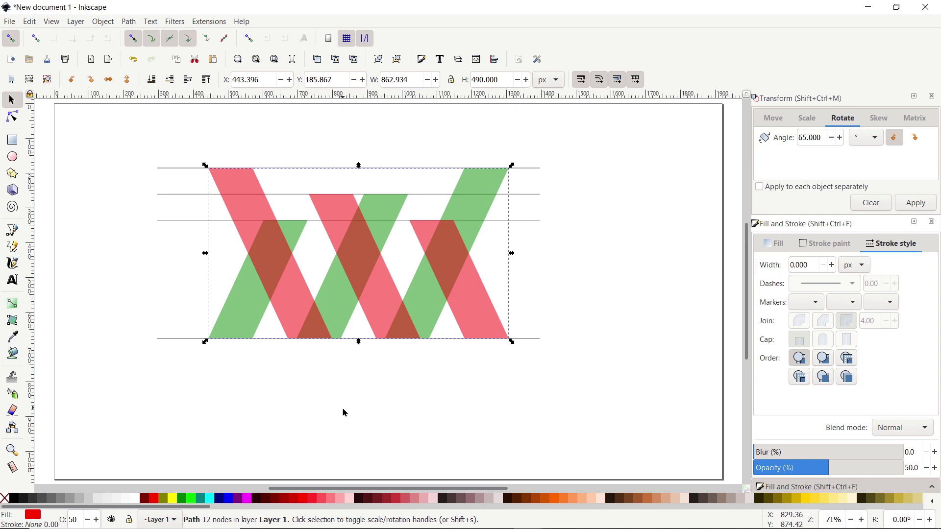
# Shift the red bars horizontally so the first one's lower-left corner snaps to the middle green bar's lower-left corner on the lowest guide line
pyautogui.press('z')
pyautogui.moveTo(342, 303); pyautogui.dragTo(269, 362)
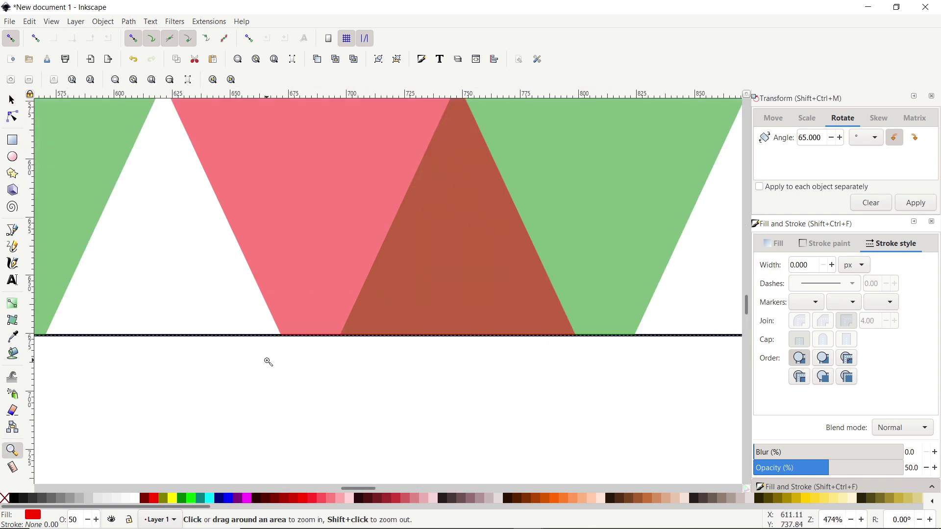
pyautogui.click(11, 100)
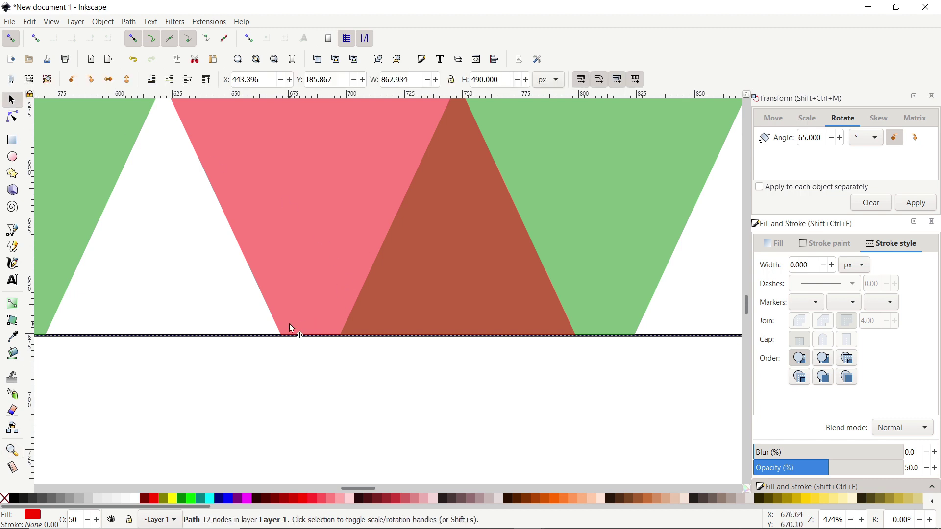
pyautogui.moveTo(285, 330); pyautogui.dragTo(352, 333)
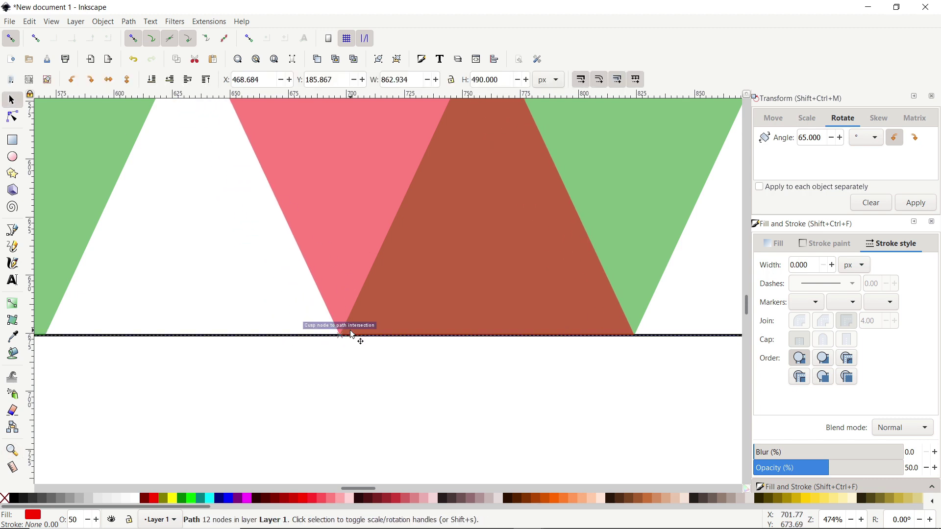
pyautogui.click(275, 59)
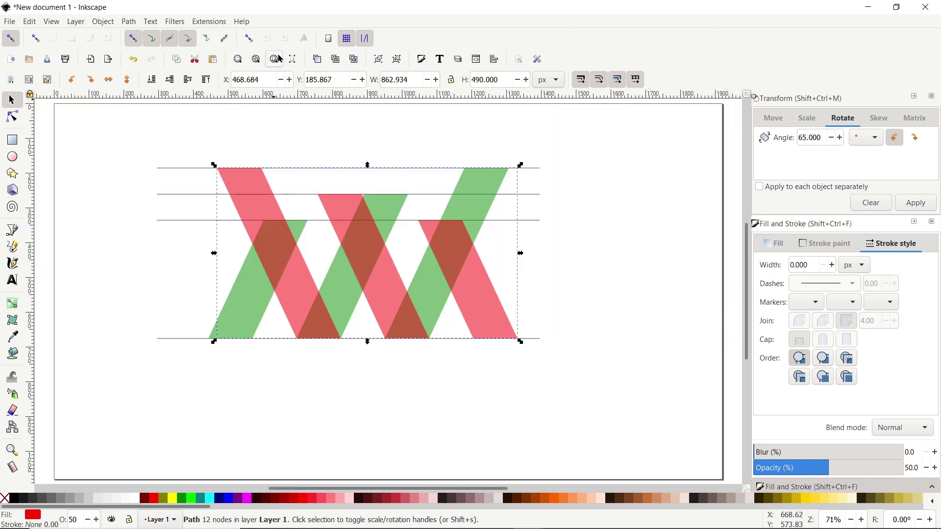
# Break the green and red shapes apart into separate bars and delete the rightmost red bar
pyautogui.moveTo(553, 147); pyautogui.dragTo(191, 387)
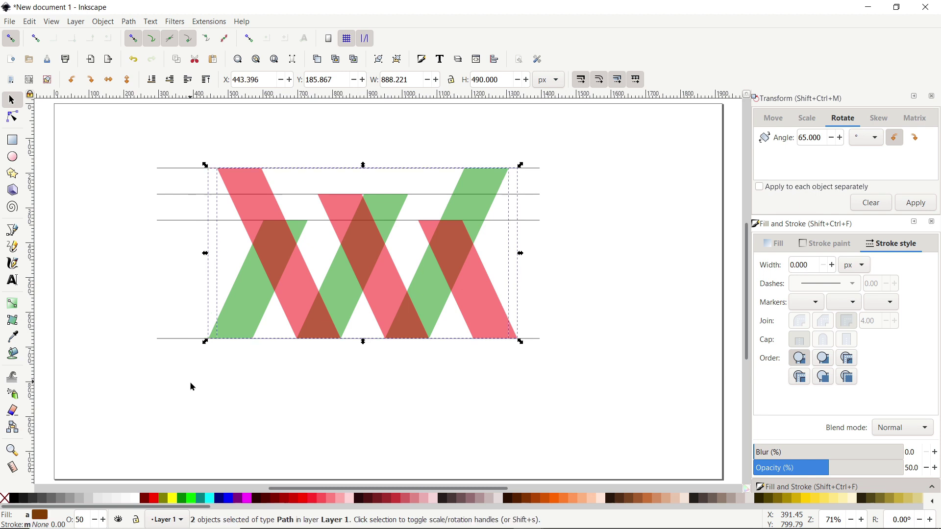
pyautogui.click(126, 21)
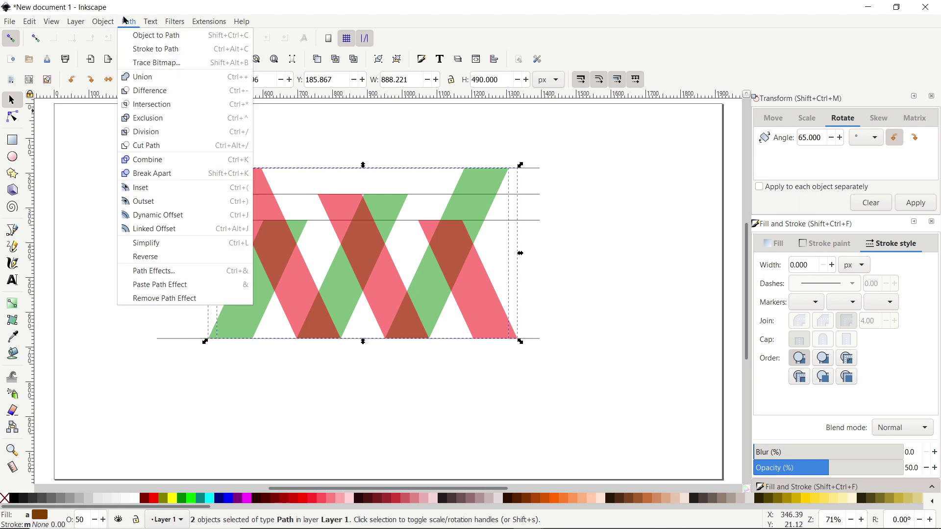
pyautogui.click(173, 174)
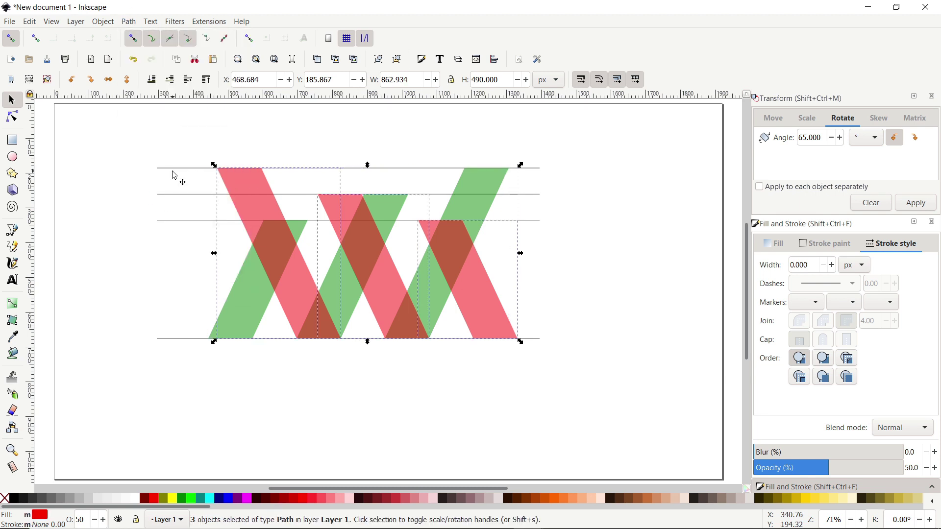
pyautogui.click(117, 266)
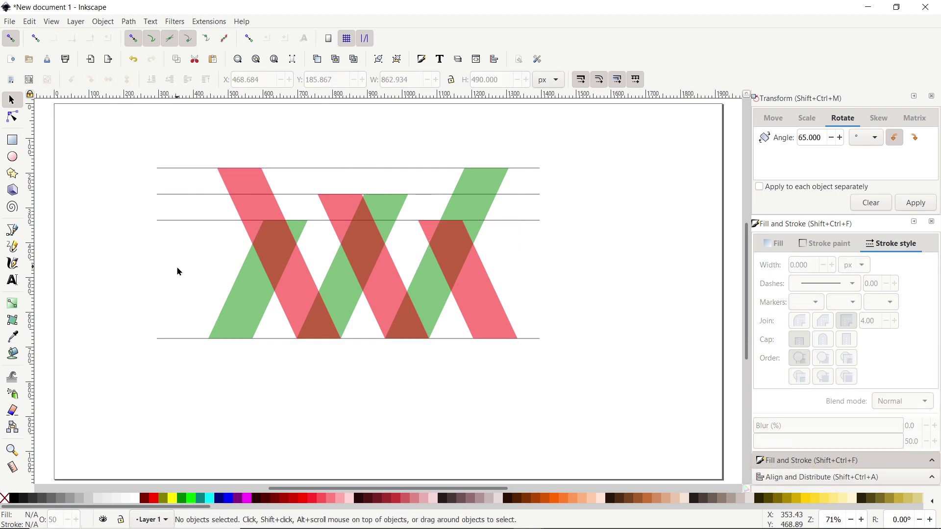
pyautogui.click(494, 309)
pyautogui.press('Delete')
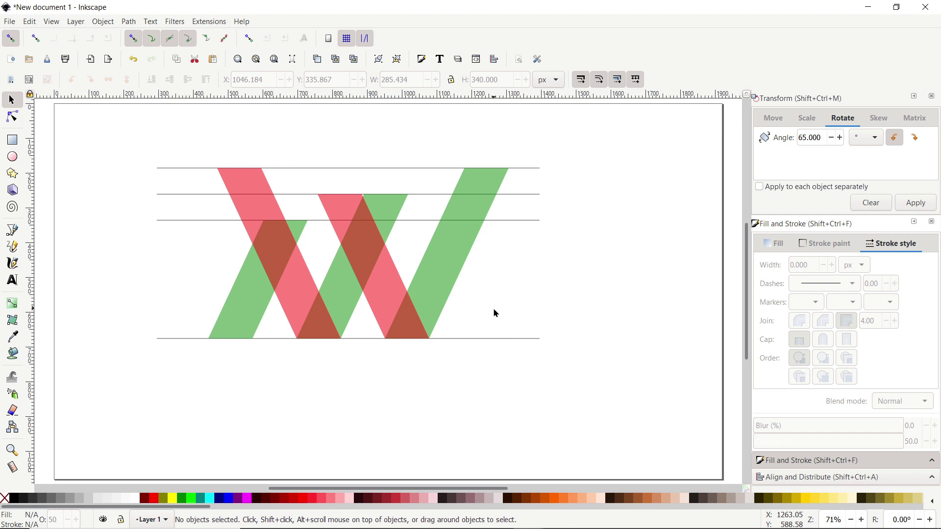
# Draw a closed triangle about 386 × 639 px along the first red bar's left edge, enclosing the first green bar's lower part
pyautogui.click(13, 230)
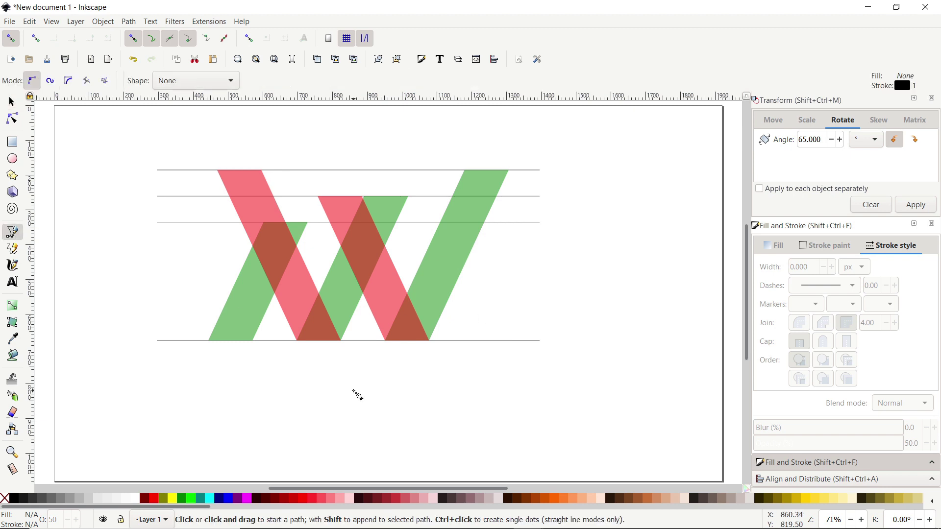
pyautogui.click(297, 340)
pyautogui.click(163, 392)
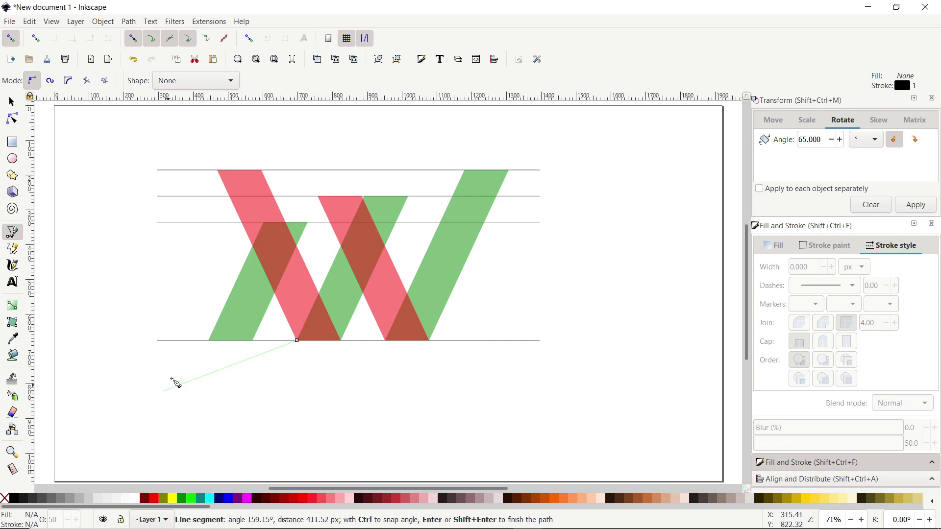
pyautogui.click(218, 172)
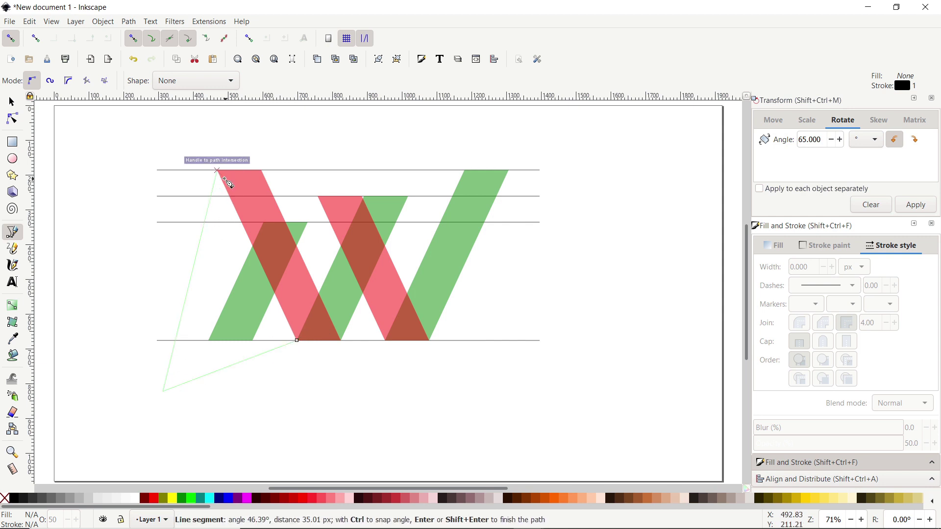
pyautogui.click(303, 358)
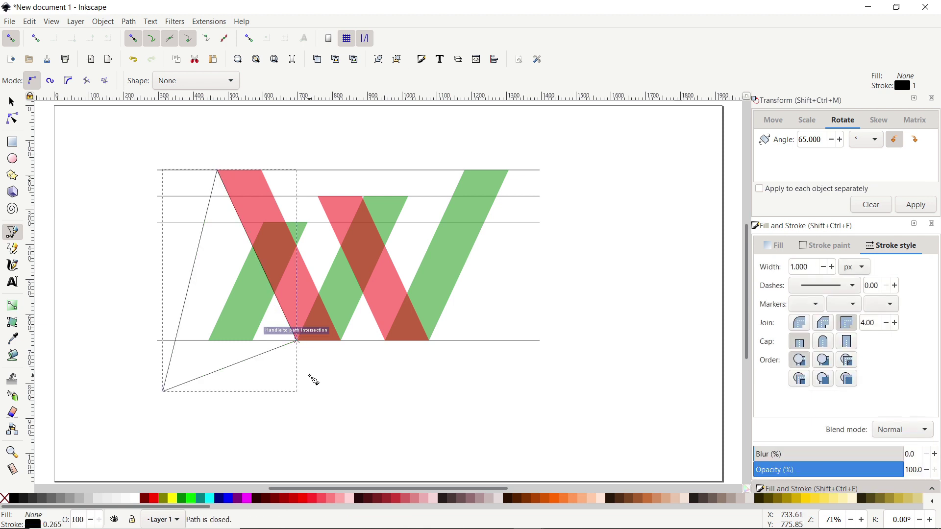
# Subtract the triangle from the first green bar with Difference
pyautogui.click(12, 102)
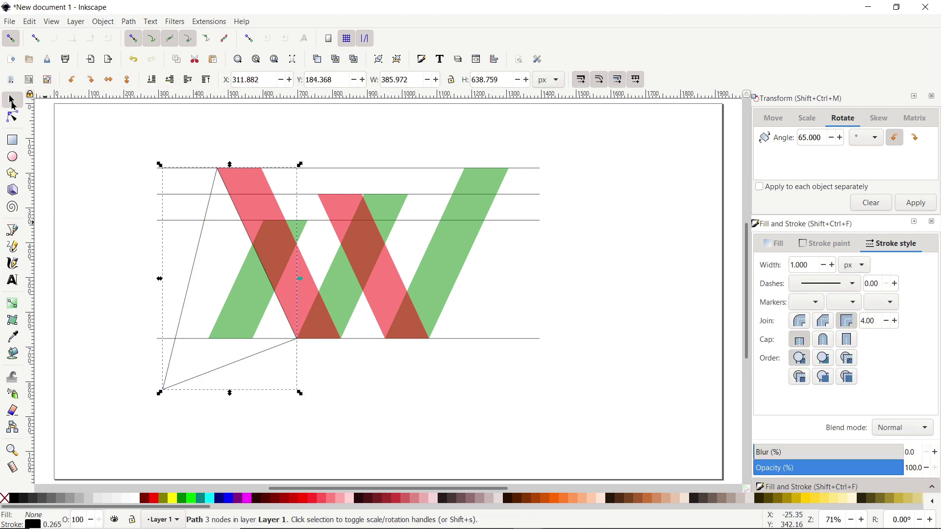
pyautogui.keyDown('shift'); pyautogui.click(127, 245); pyautogui.keyUp('shift')
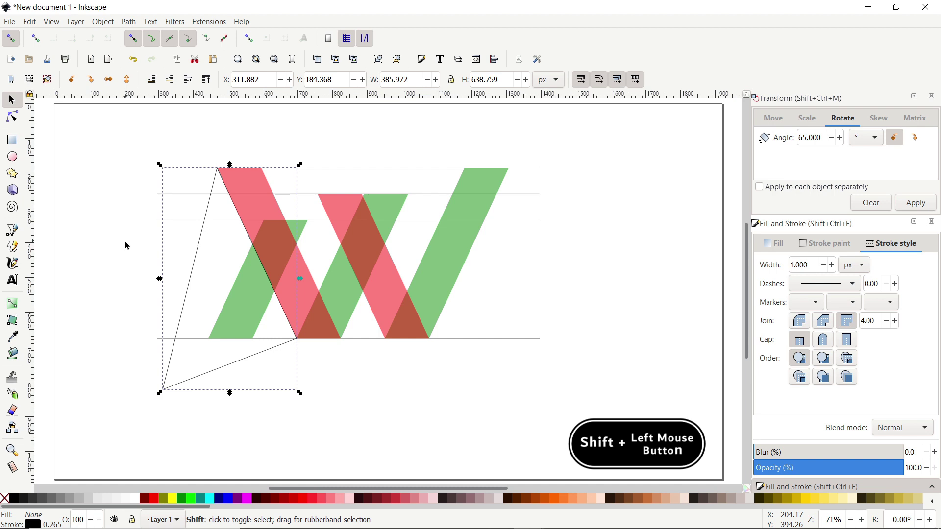
pyautogui.keyDown('shift'); pyautogui.click(239, 300); pyautogui.keyUp('shift')
pyautogui.click(128, 22)
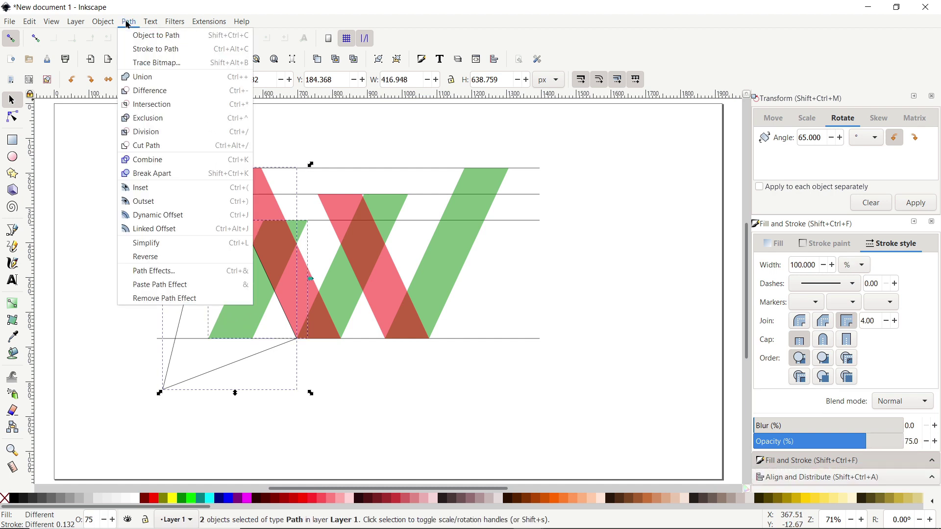
pyautogui.click(139, 94)
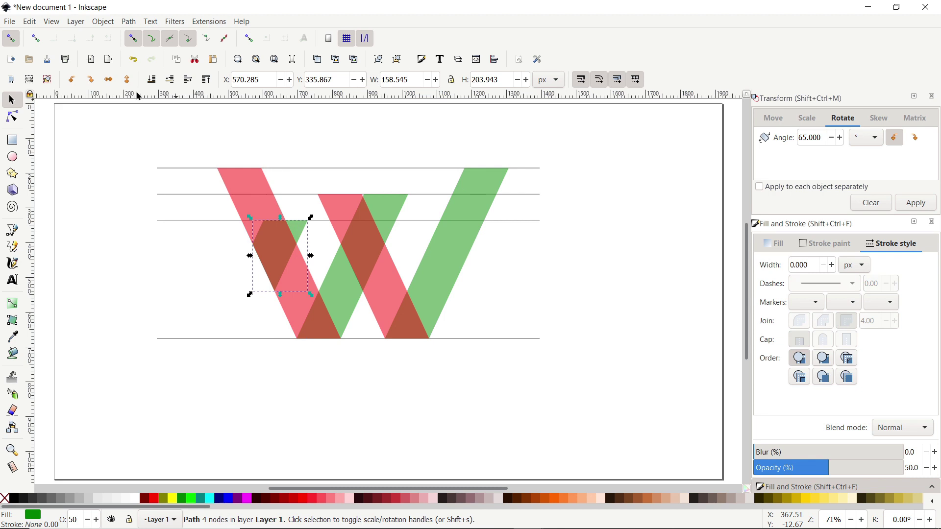
# Draw a closed four-sided path about 470 × 271 px above the third guide line, enclosing the first red bar's upper end
pyautogui.click(14, 231)
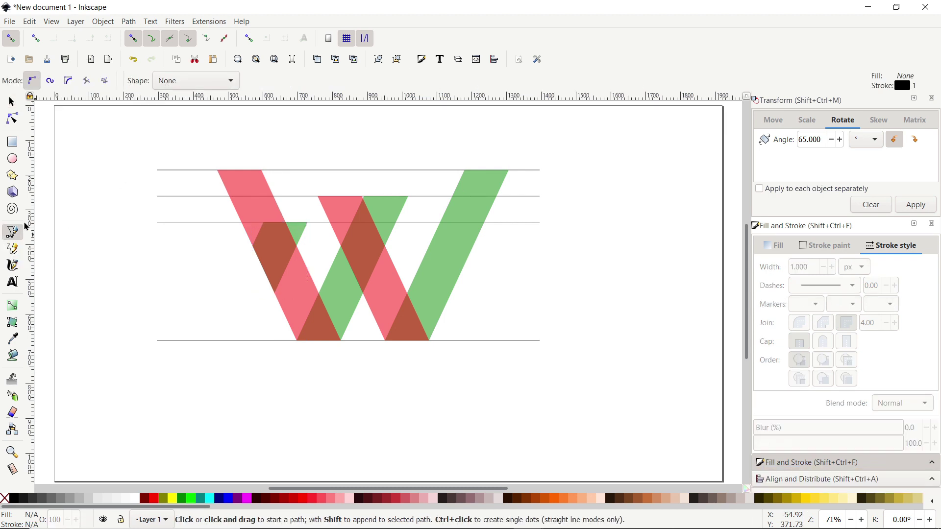
pyautogui.click(310, 227)
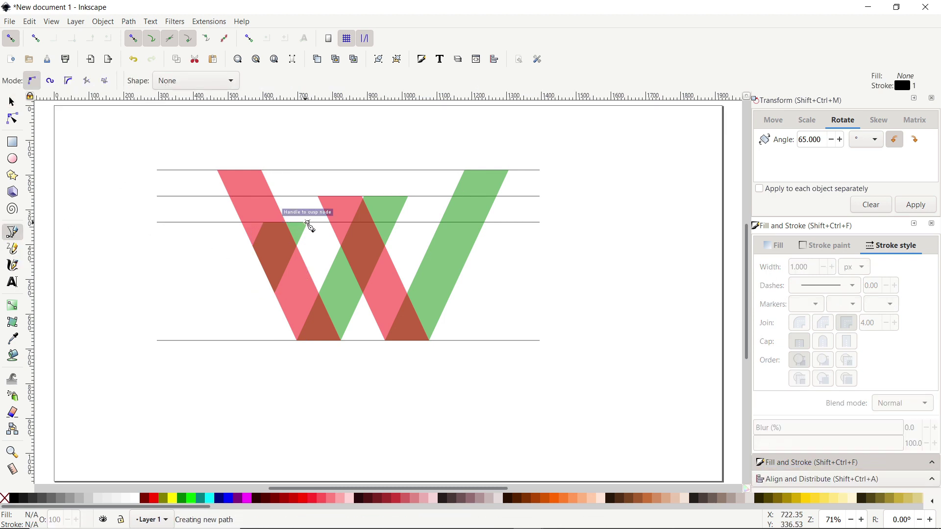
pyautogui.click(156, 222)
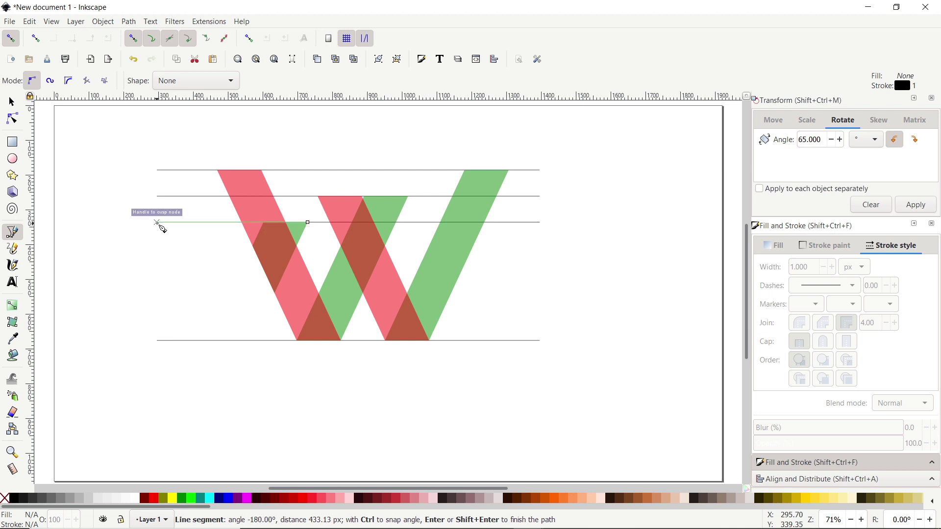
pyautogui.click(178, 129)
pyautogui.click(320, 141)
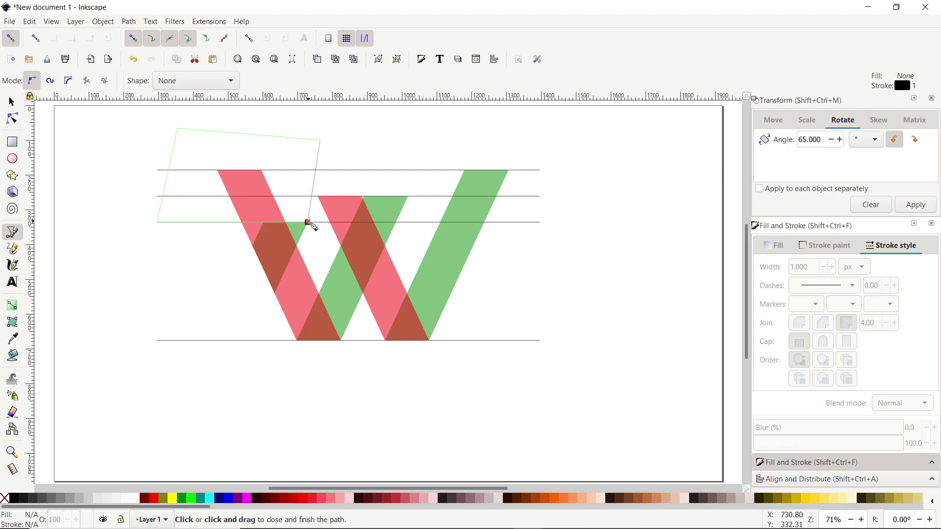
pyautogui.click(302, 239)
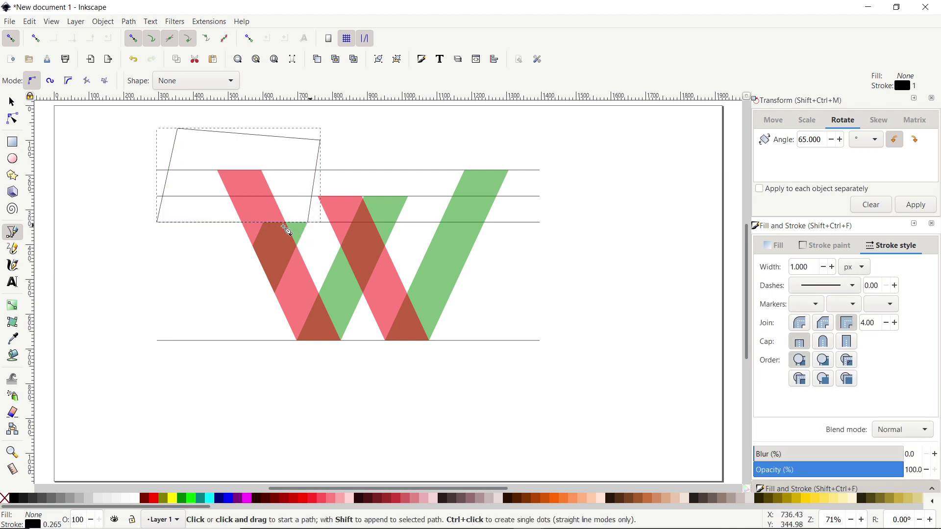
# Subtract the four-sided path from the first red bar with Difference, trimming its upper end at the third guide line
pyautogui.click(11, 100)
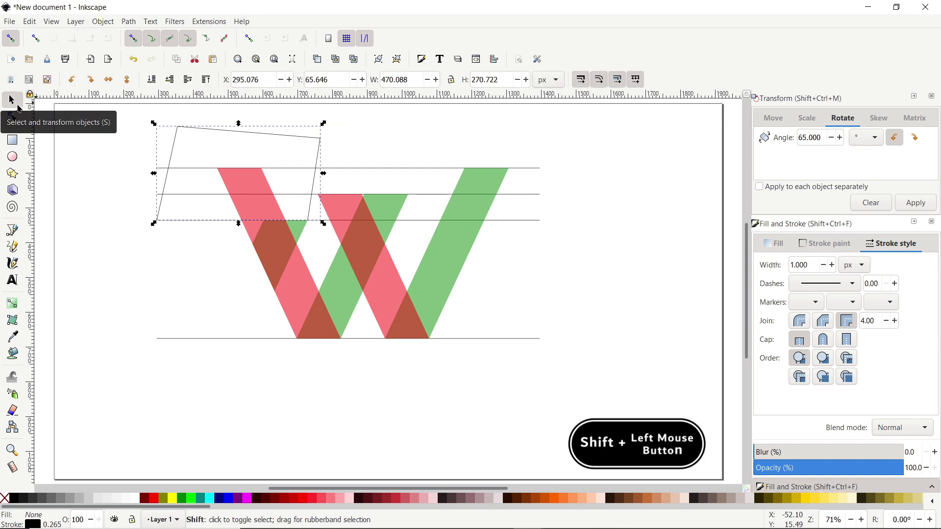
pyautogui.keyDown('shift'); pyautogui.click(245, 183); pyautogui.keyUp('shift')
pyautogui.click(129, 22)
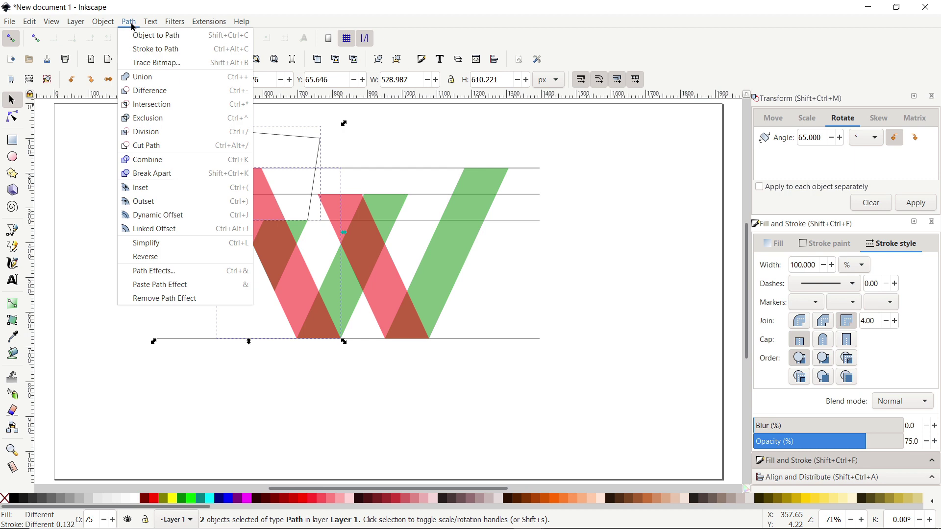
pyautogui.click(143, 93)
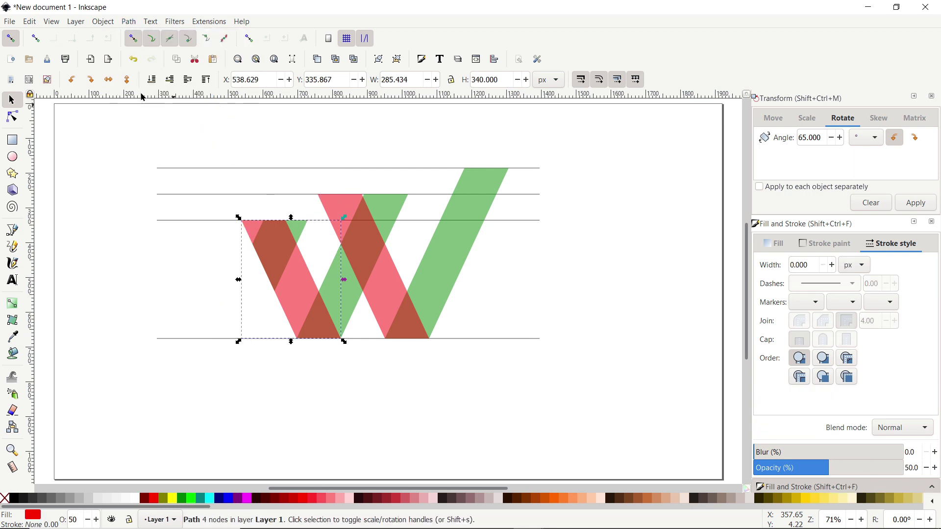
# Draw a closed four-sided path about 186 × 236 px along the middle green bar's left edge, enclosing the second red bar's upper corner
pyautogui.press('z')
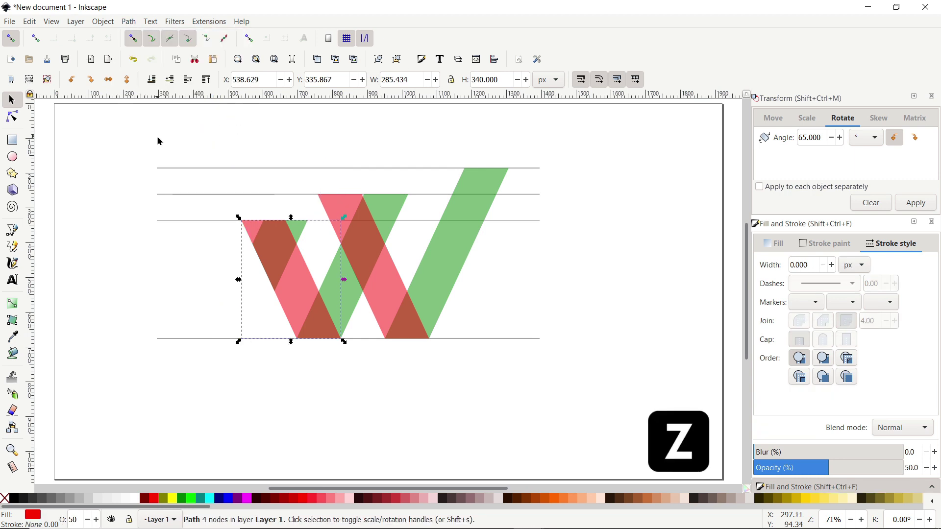
pyautogui.moveTo(299, 165); pyautogui.dragTo(428, 310)
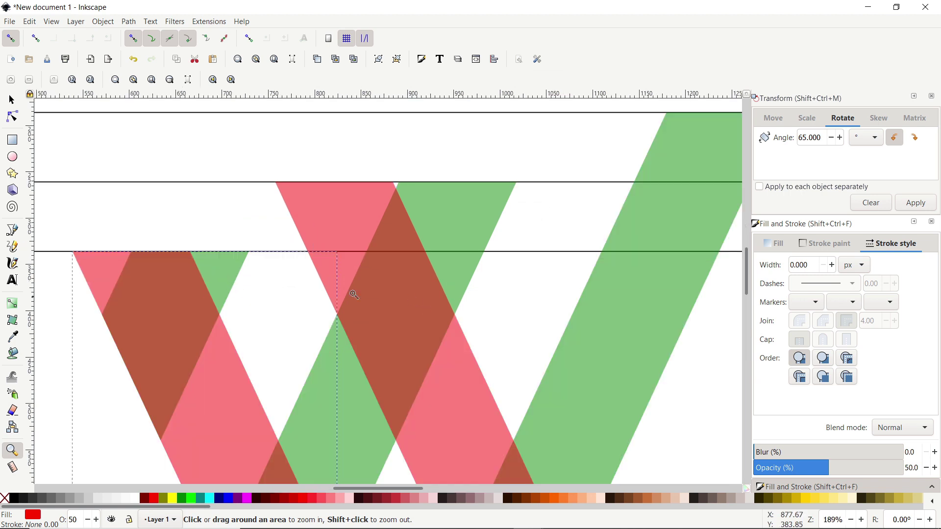
pyautogui.click(12, 231)
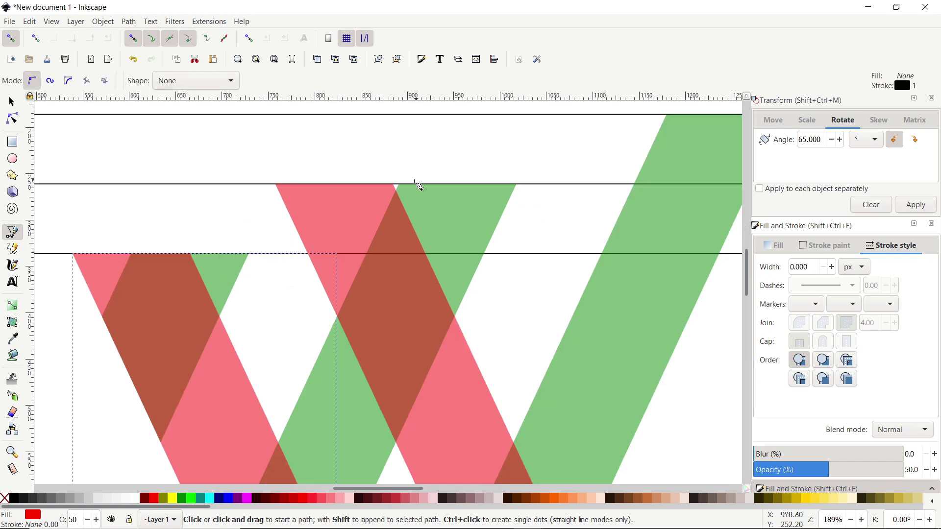
pyautogui.click(399, 184)
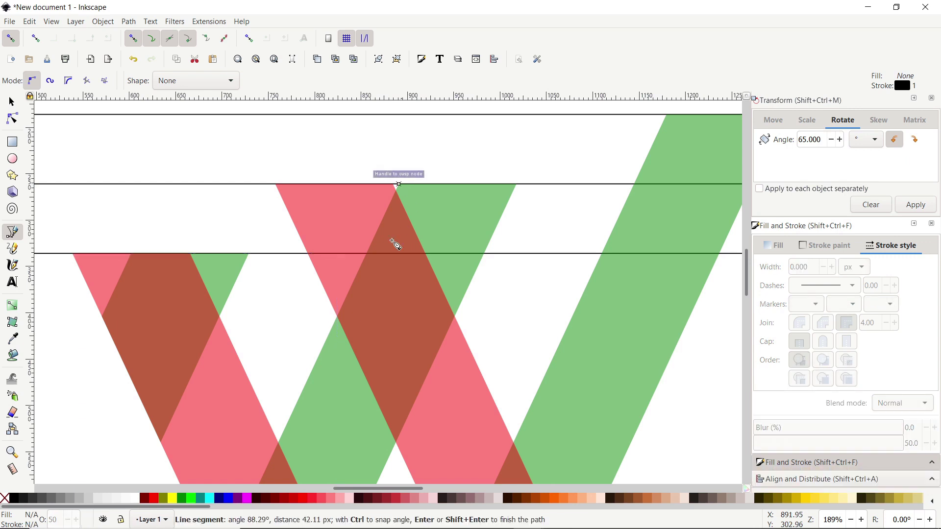
pyautogui.click(320, 356)
pyautogui.click(228, 139)
pyautogui.click(389, 140)
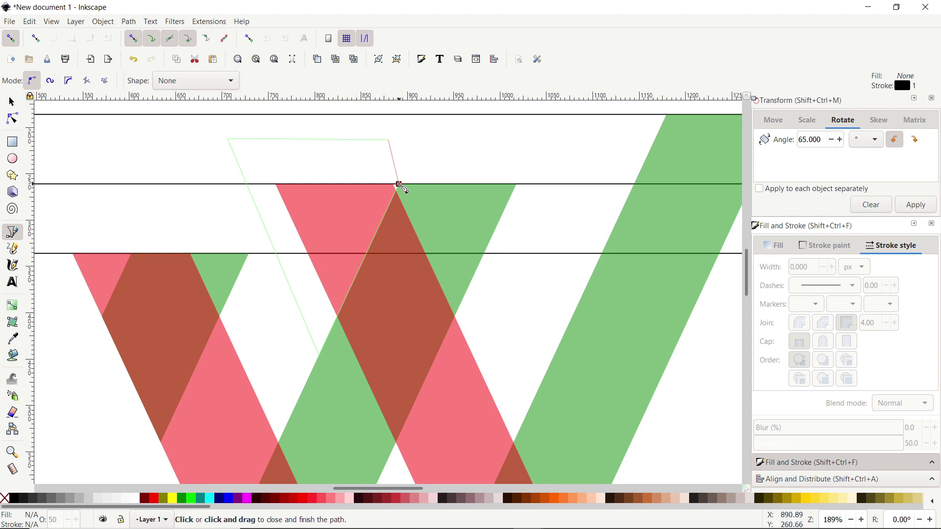
pyautogui.click(399, 184)
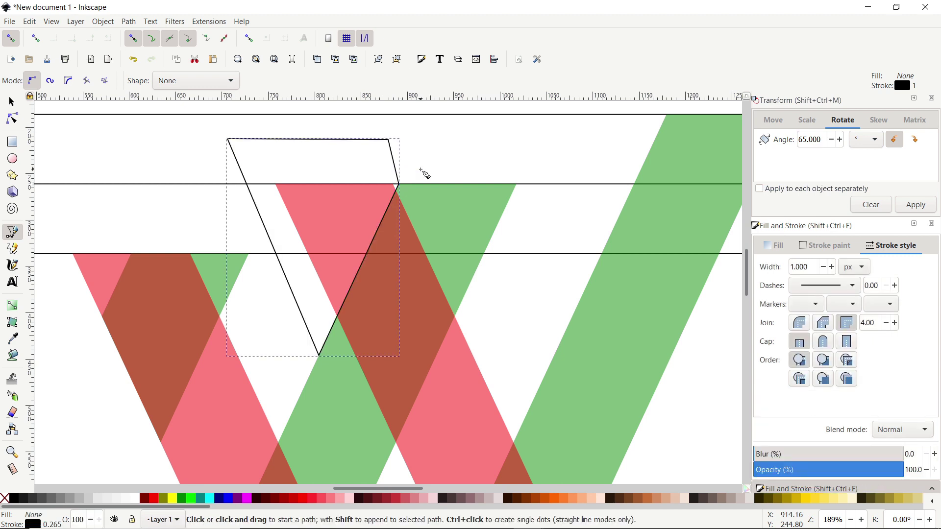
# Subtract the newly drawn path from the second red bar with Difference, trimming it along the middle green bar's left edge
pyautogui.click(14, 105)
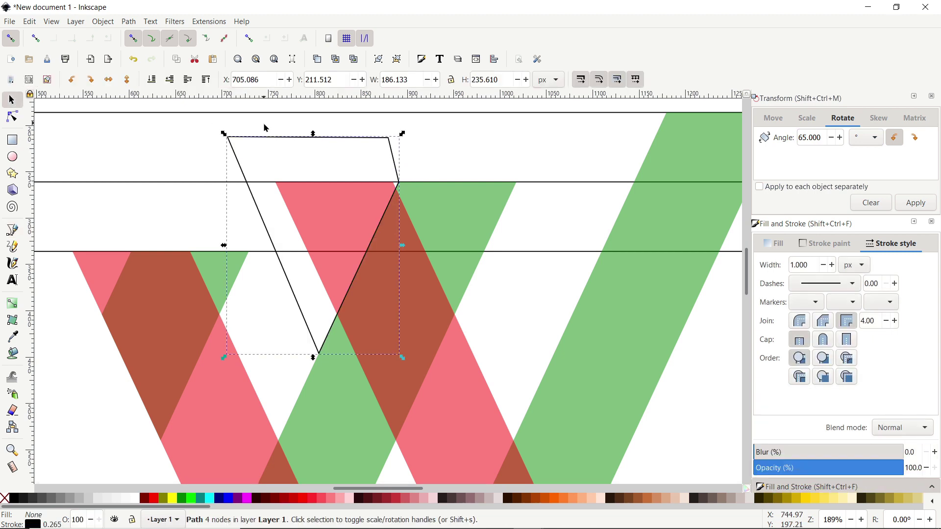
pyautogui.keyDown('shift'); pyautogui.click(265, 128); pyautogui.keyUp('shift')
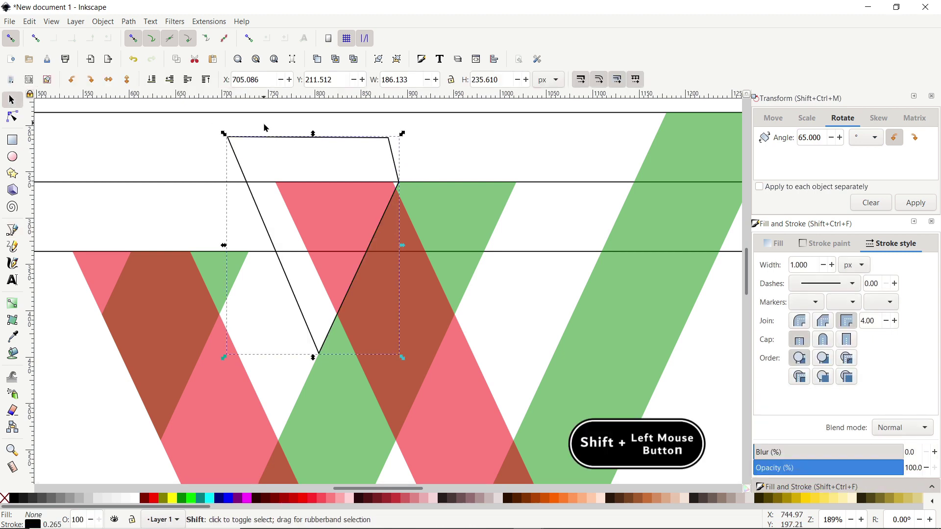
pyautogui.keyDown('shift'); pyautogui.click(311, 214); pyautogui.keyUp('shift')
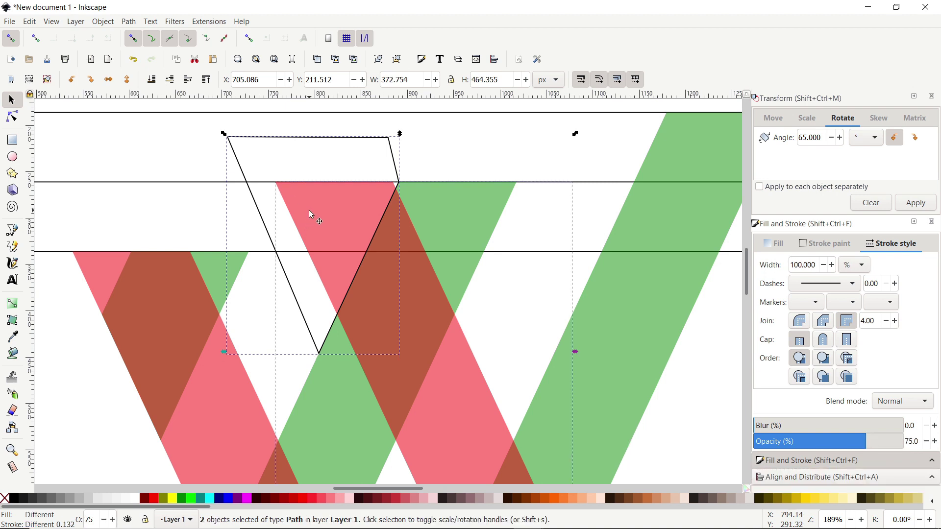
pyautogui.click(128, 21)
pyautogui.click(153, 95)
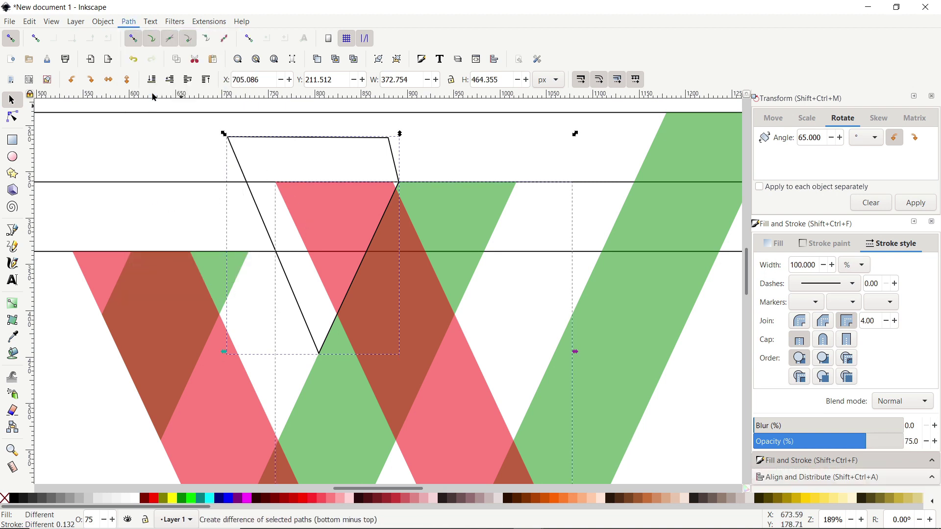
# Delete all four horizontal guide lines around the logo shape
pyautogui.click(273, 59)
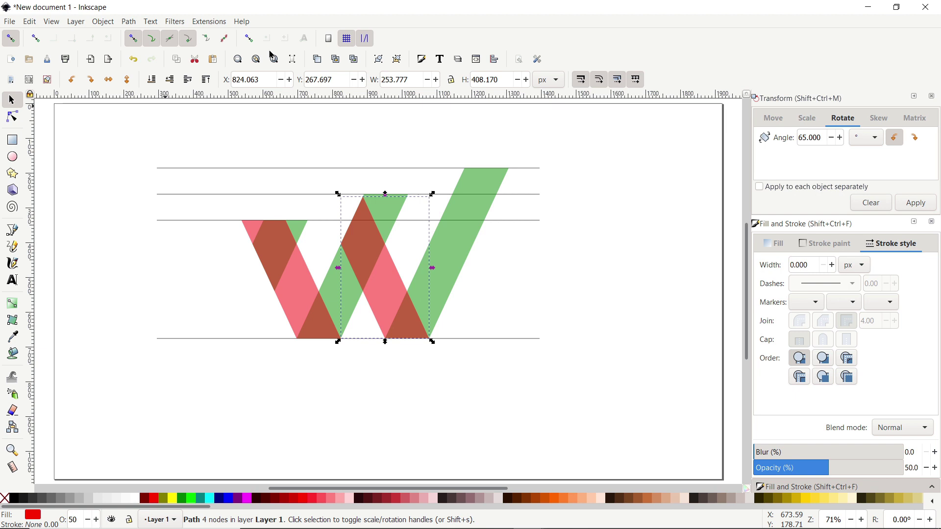
pyautogui.click(173, 174)
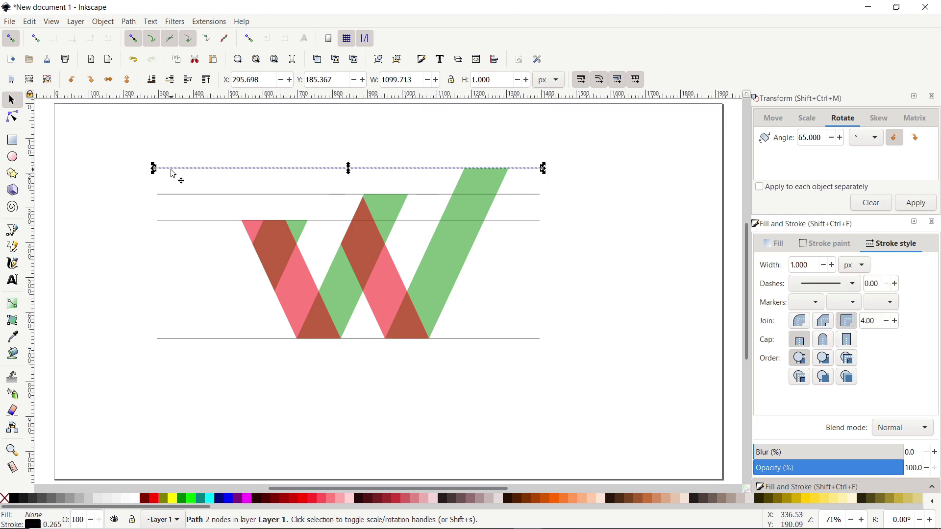
pyautogui.press('Delete')
pyautogui.click(180, 216)
pyautogui.press('Delete')
pyautogui.click(181, 220)
pyautogui.press('Delete')
pyautogui.press('Delete')
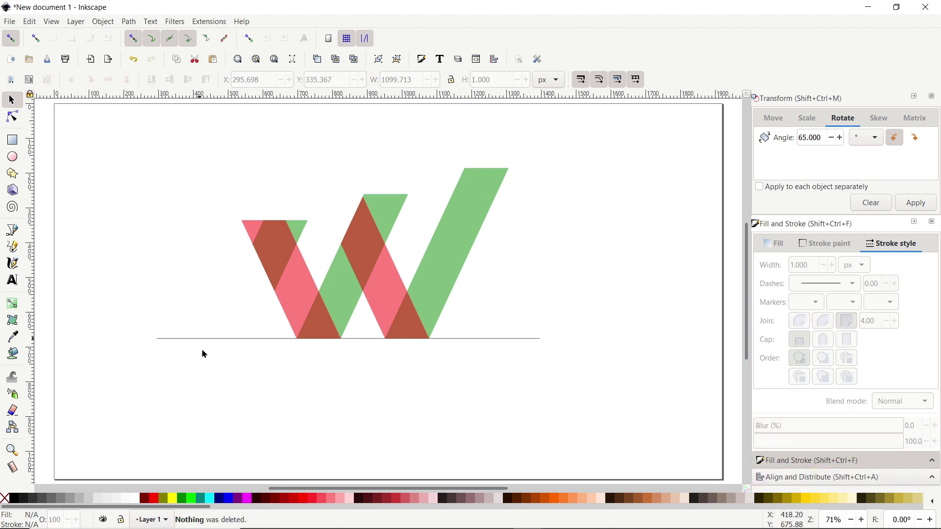
pyautogui.click(204, 340)
pyautogui.press('Delete')
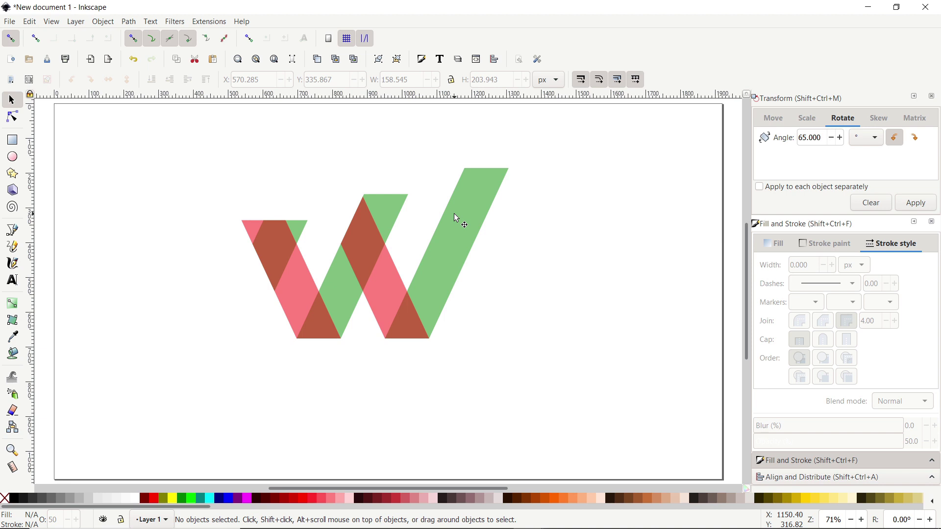
# Select all five bars of the W logo and cut them from the page to the clipboard
pyautogui.moveTo(564, 136); pyautogui.dragTo(164, 423)
pyautogui.click(30, 23)
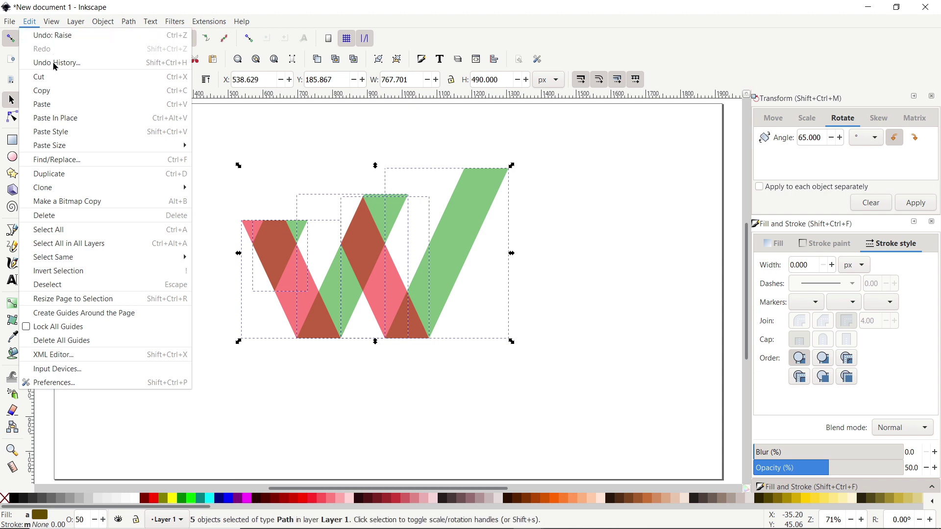
pyautogui.click(44, 79)
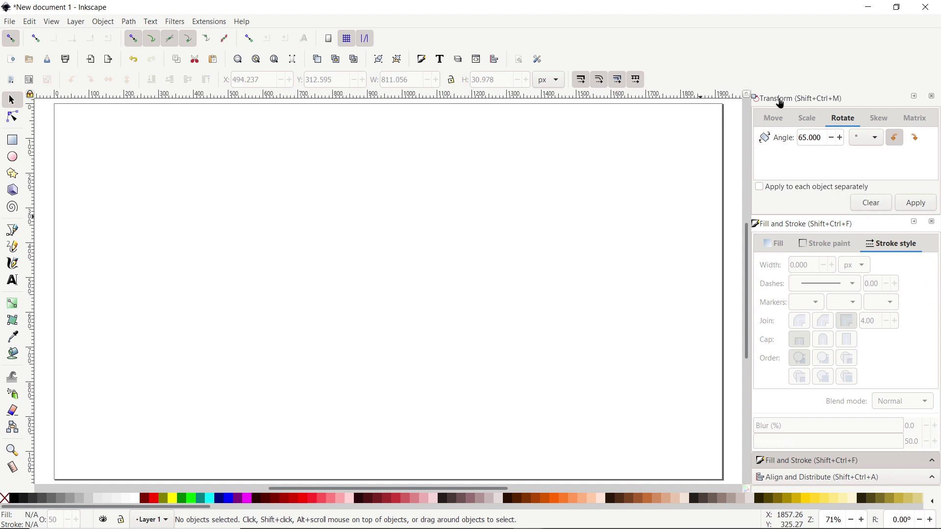
# Draw a horizontal red rectangle about 542 × 44 px above the page's centre and set its opacity to 100%
pyautogui.click(931, 97)
pyautogui.click(12, 141)
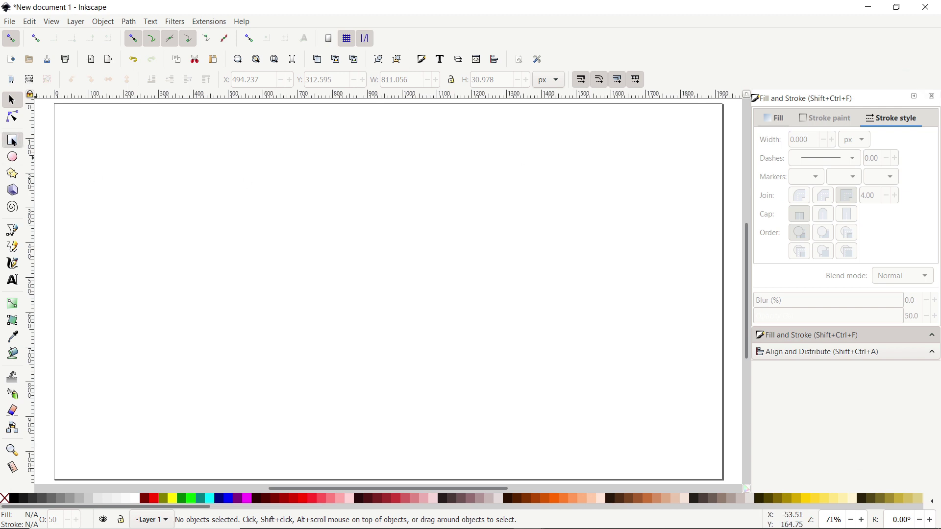
pyautogui.moveTo(281, 226)
pyautogui.mouseDown()
pyautogui.moveTo(483, 244)
pyautogui.moveTo(471, 243)
pyautogui.mouseUp()
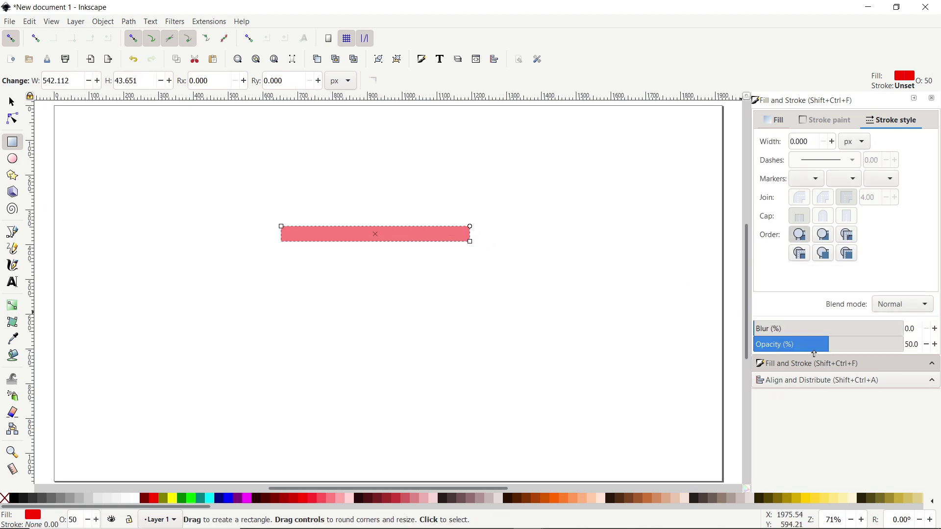
pyautogui.moveTo(831, 345); pyautogui.dragTo(914, 347)
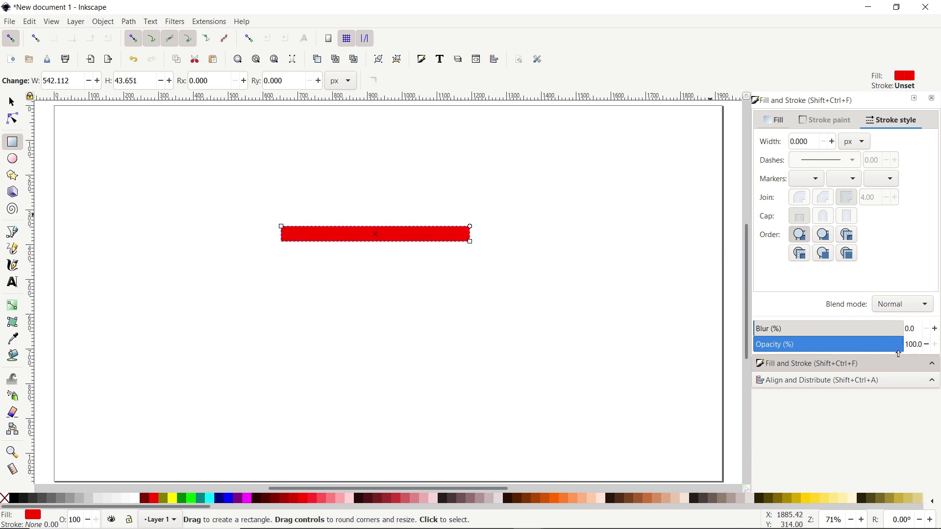
# With snapping off, apply a left-to-right linear gradient to the red bar and make its end stop 100% opaque
pyautogui.click(10, 41)
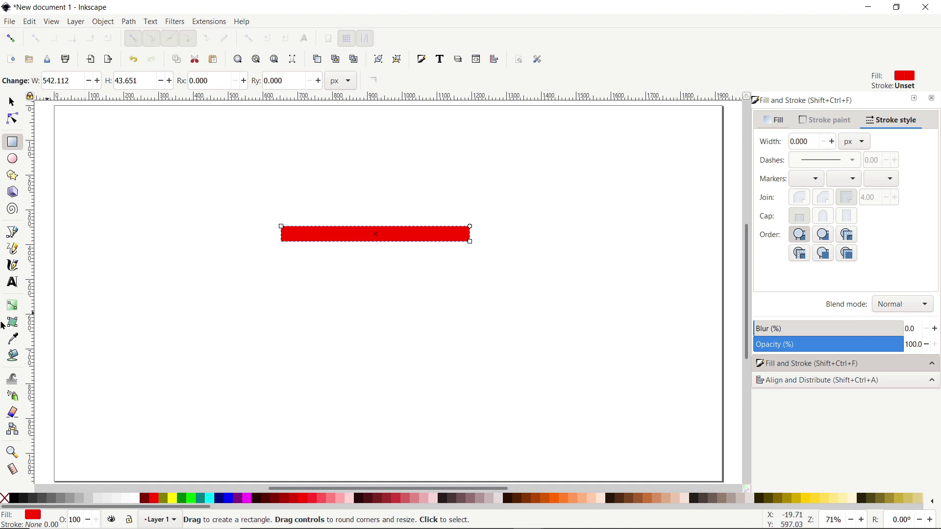
pyautogui.click(13, 307)
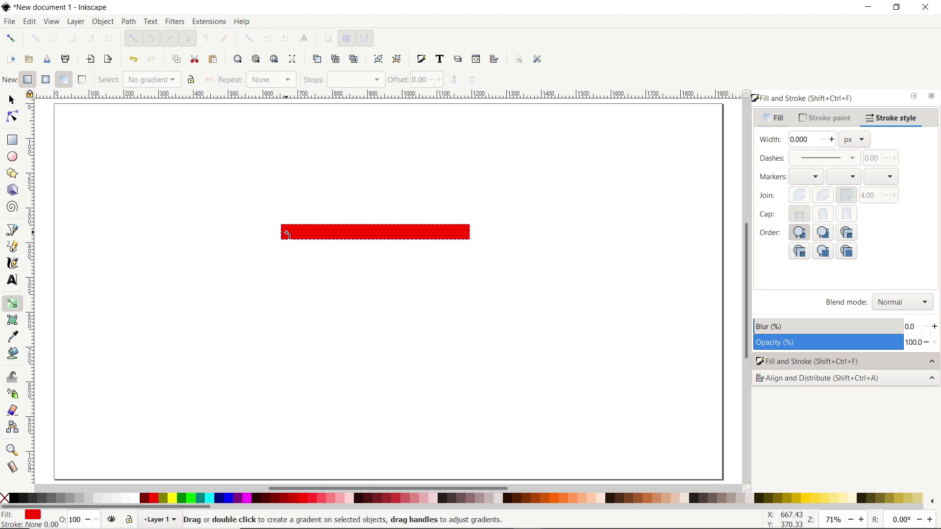
pyautogui.moveTo(288, 234); pyautogui.dragTo(463, 233)
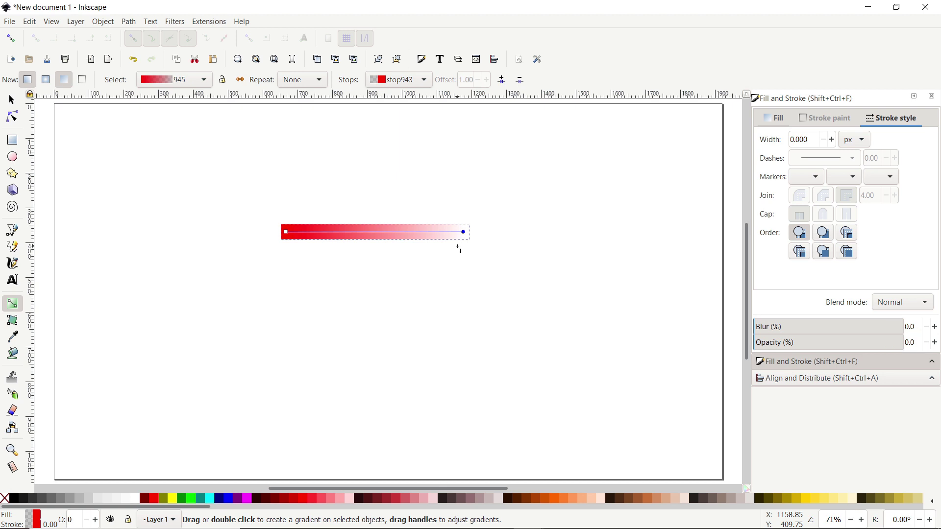
pyautogui.moveTo(763, 346); pyautogui.dragTo(934, 347)
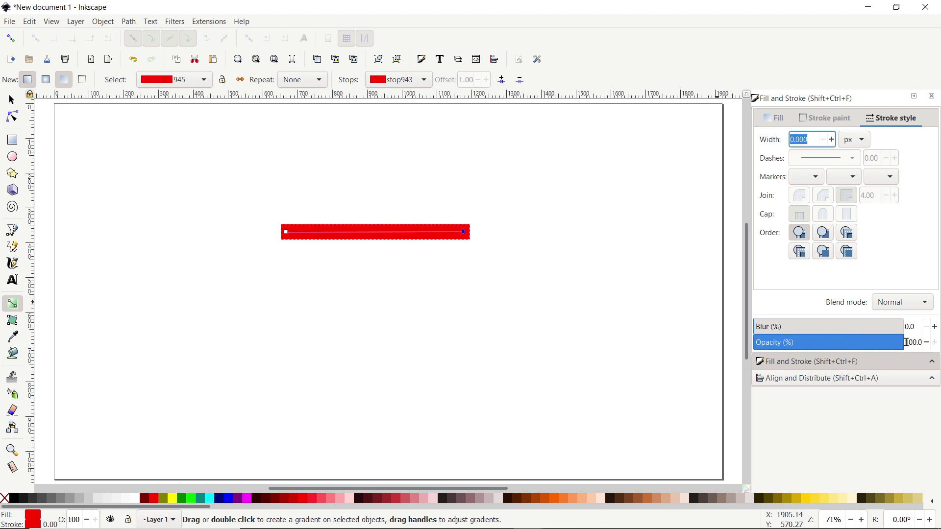
# Colour the bar's gradient with #ff8776 at the right end stop and #fe397f at the left start stop
pyautogui.click(775, 118)
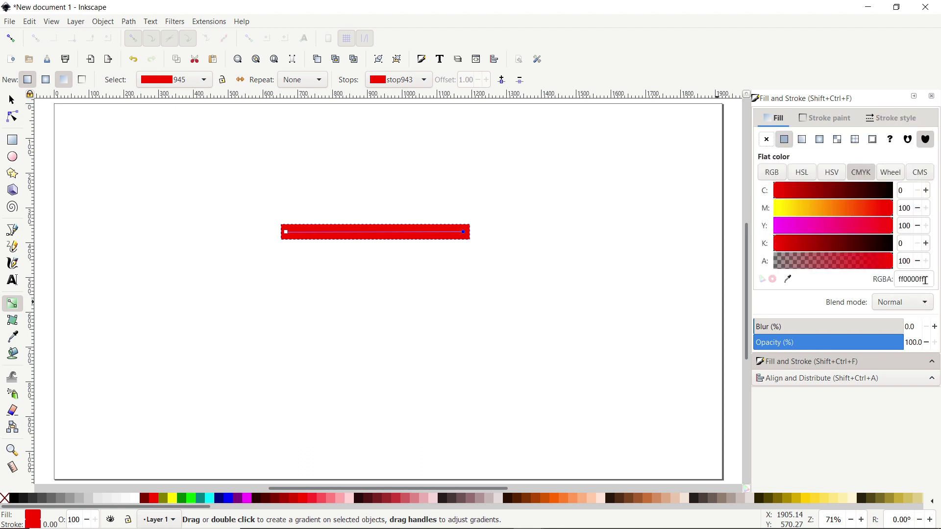
pyautogui.moveTo(926, 280); pyautogui.dragTo(862, 285)
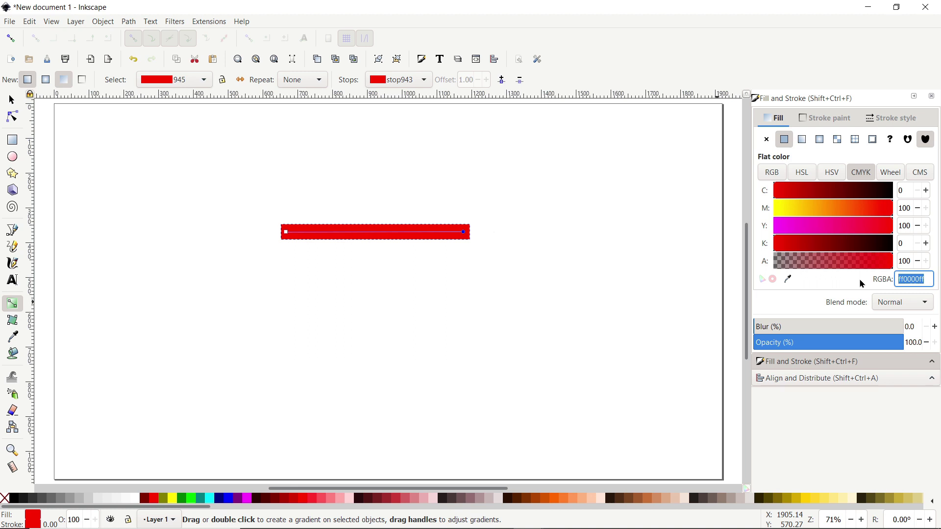
pyautogui.write('ff8776')
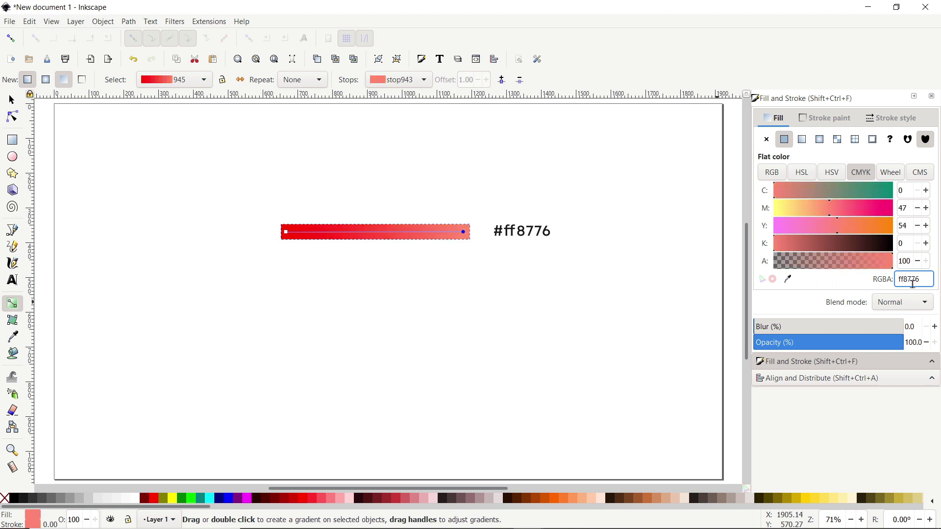
pyautogui.click(287, 233)
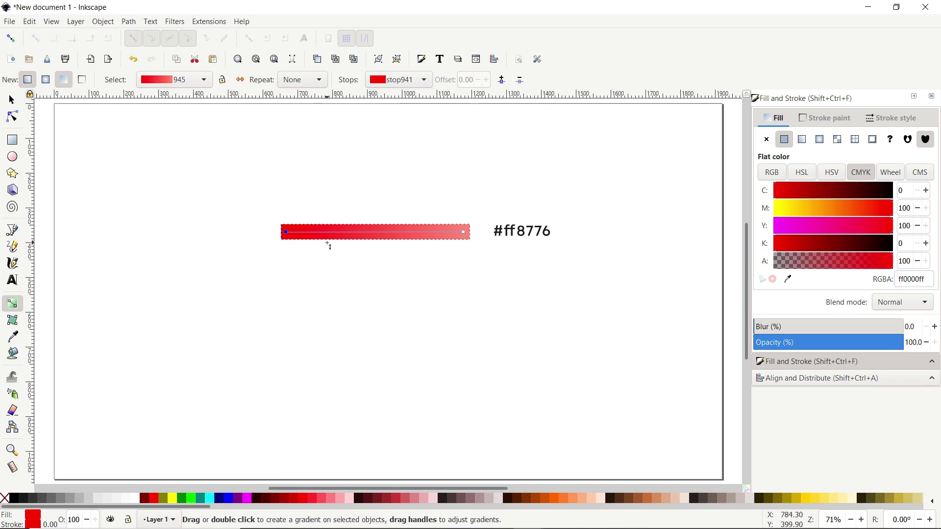
pyautogui.tripleClick(914, 280)
pyautogui.write('fe3')
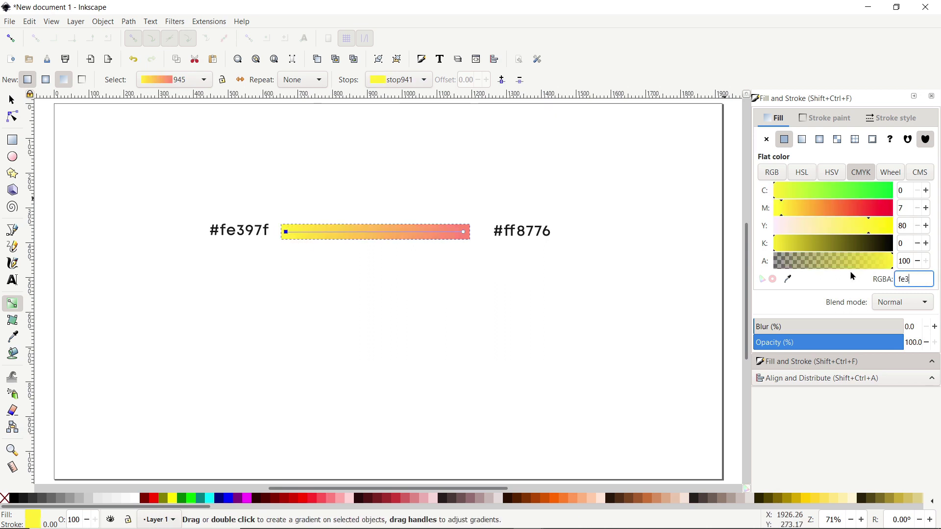
pyautogui.write('97f')
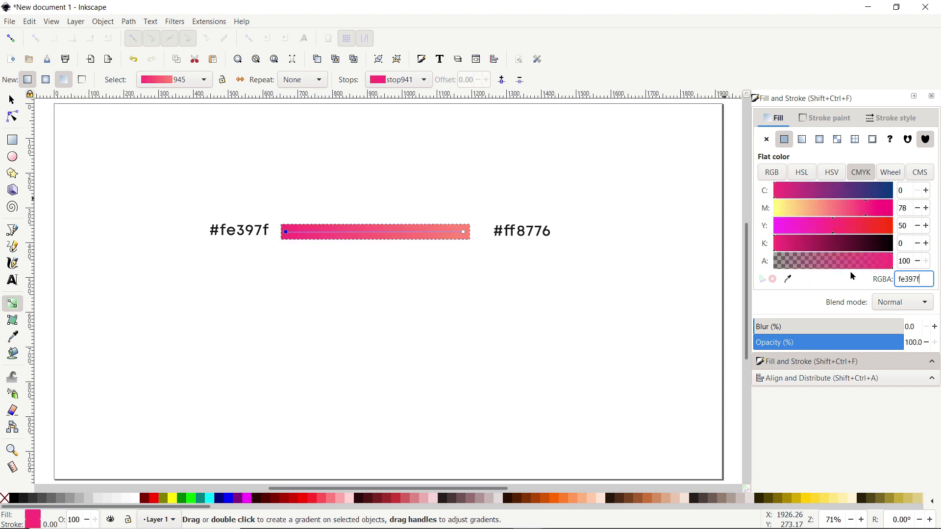
# Duplicate the gradient bar twice and stack the copies below the original at roughly equal spacing
pyautogui.click(12, 100)
pyautogui.rightClick(340, 233)
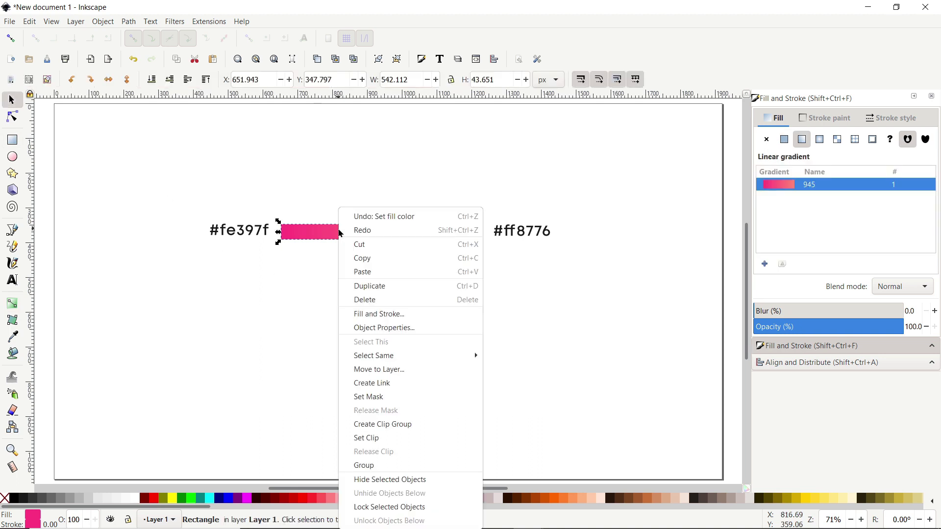
pyautogui.click(371, 286)
pyautogui.moveTo(354, 231); pyautogui.dragTo(353, 258)
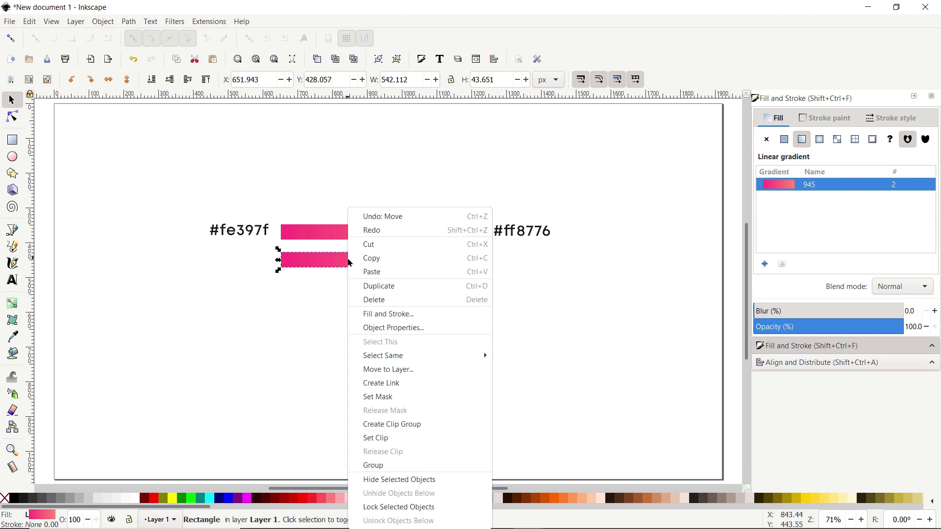
pyautogui.click(374, 289)
pyautogui.moveTo(361, 259); pyautogui.dragTo(359, 287)
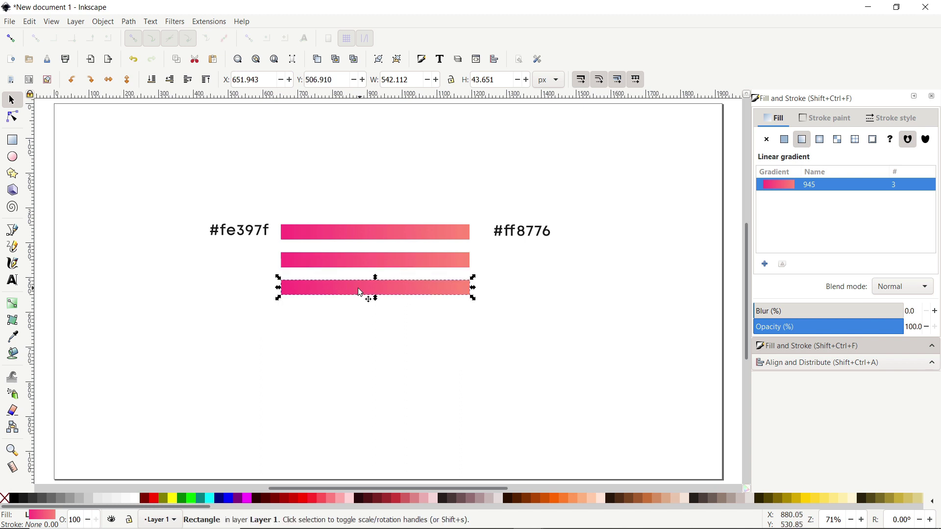
# Recolour the middle bar's gradient to run from #ef4136 at its left end to #fbb040 at its right end
pyautogui.click(361, 264)
pyautogui.click(12, 304)
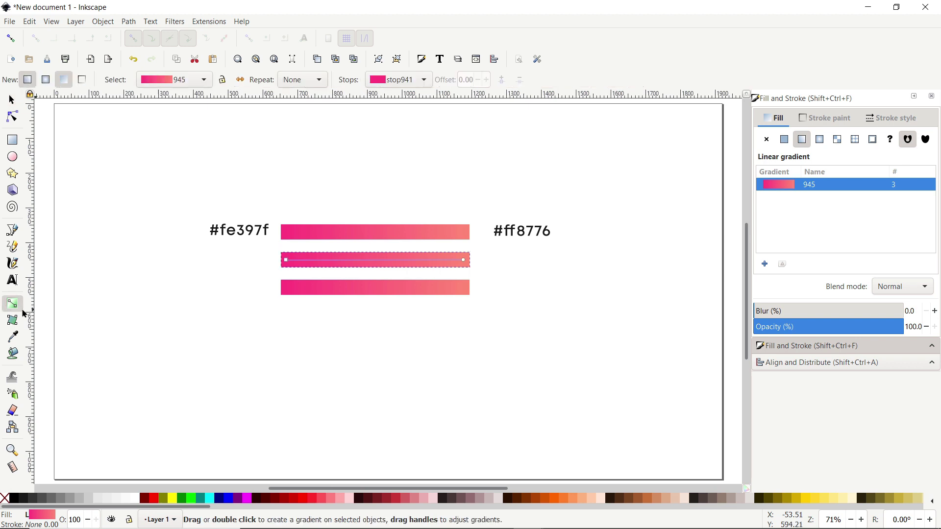
pyautogui.click(287, 261)
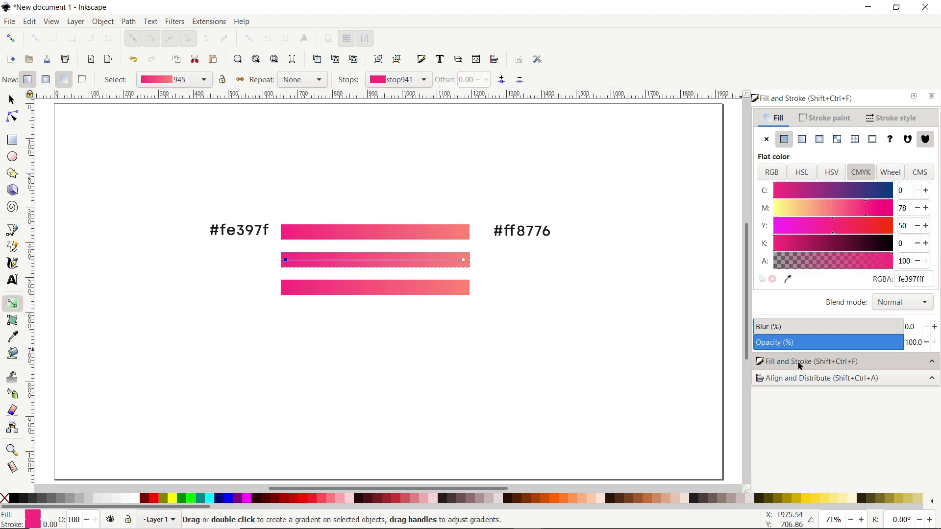
pyautogui.moveTo(928, 281); pyautogui.dragTo(870, 274)
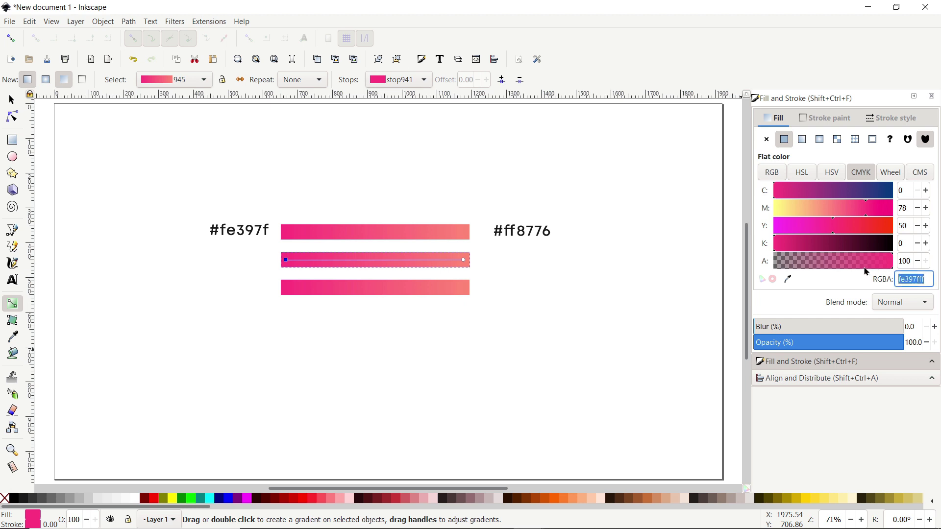
pyautogui.write('ef')
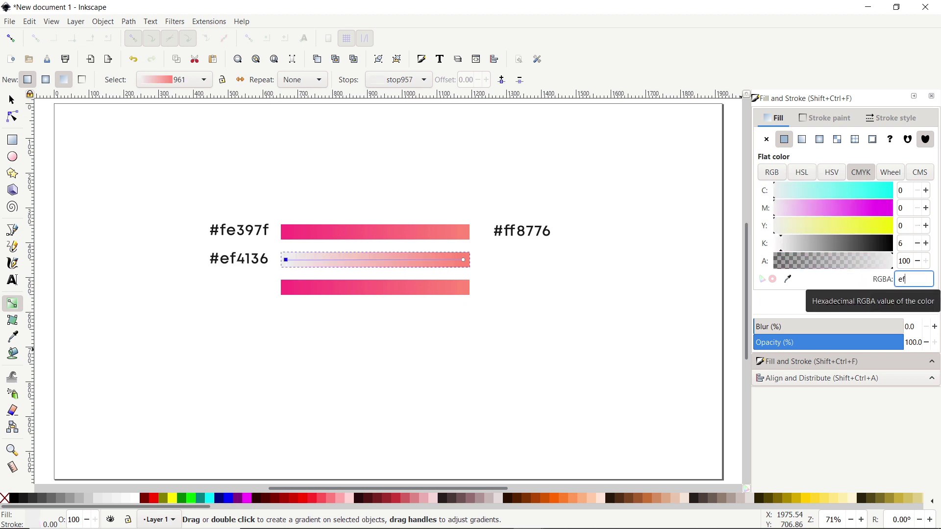
pyautogui.write('4136')
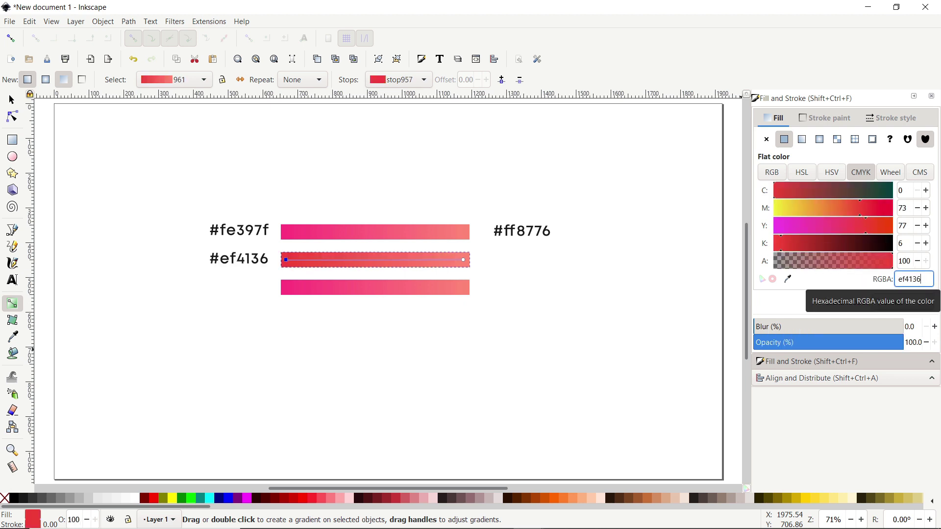
pyautogui.click(463, 260)
pyautogui.moveTo(927, 280); pyautogui.dragTo(852, 283)
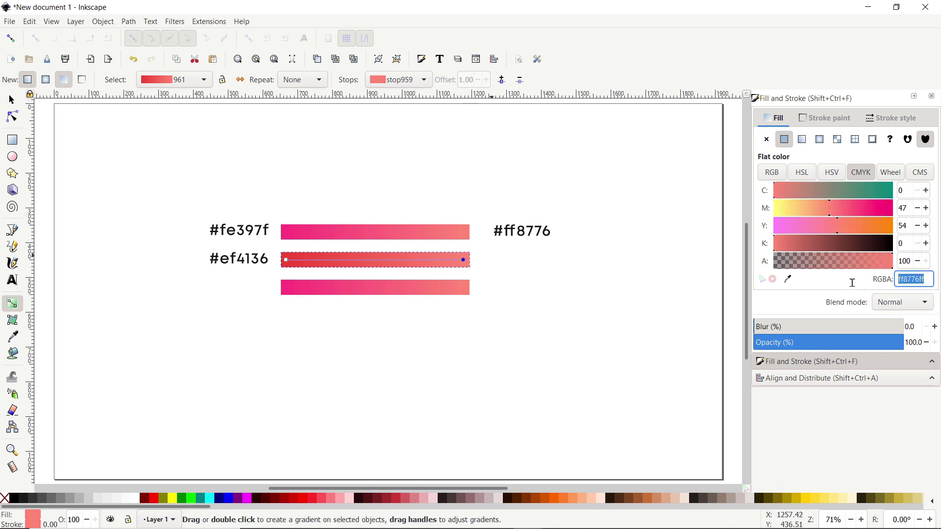
pyautogui.write('f')
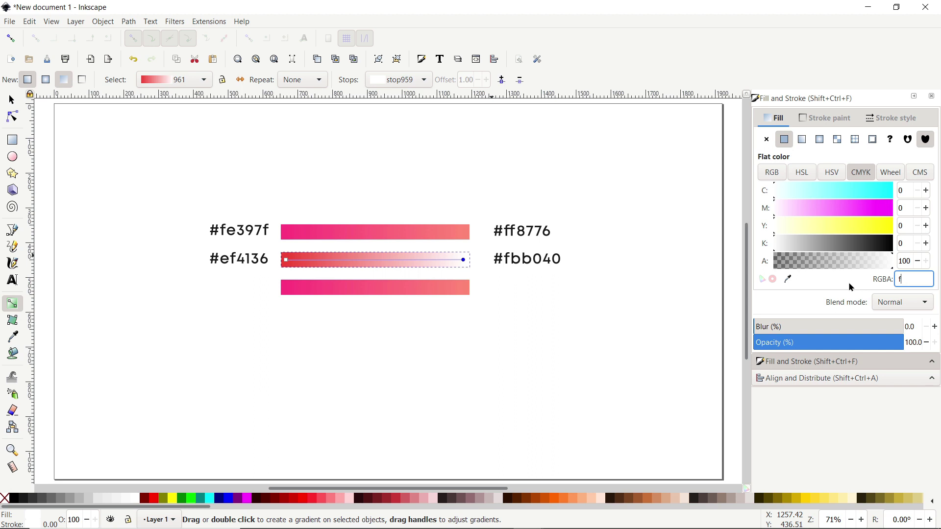
pyautogui.write('bb040')
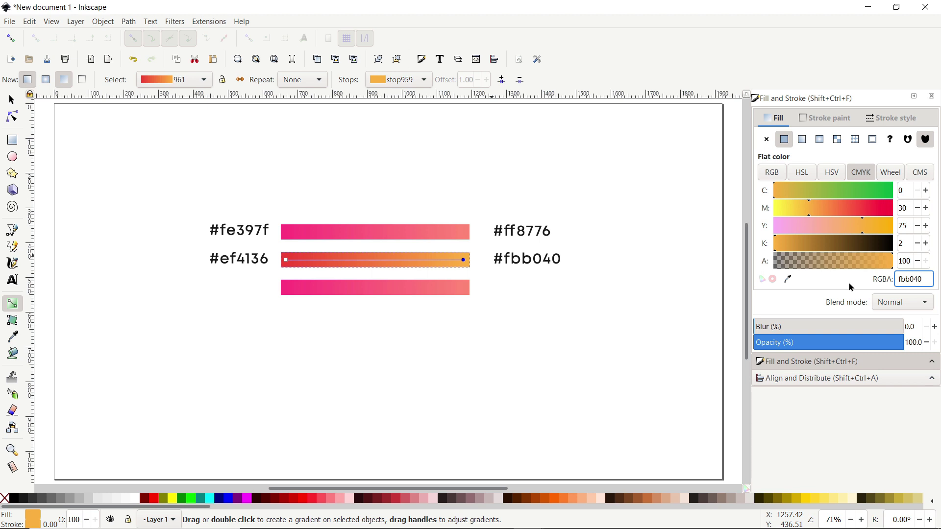
# Recolour the lowest bar's gradient to run from #a712b1 at its left end to #fb7998 at its right end
pyautogui.click(366, 292)
pyautogui.click(288, 289)
pyautogui.doubleClick(928, 280)
pyautogui.write('a71')
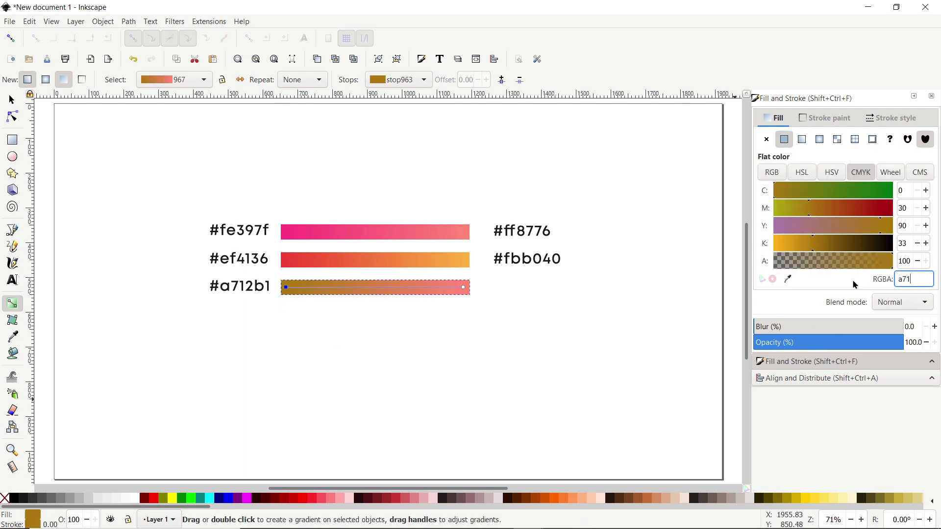
pyautogui.write('2b1')
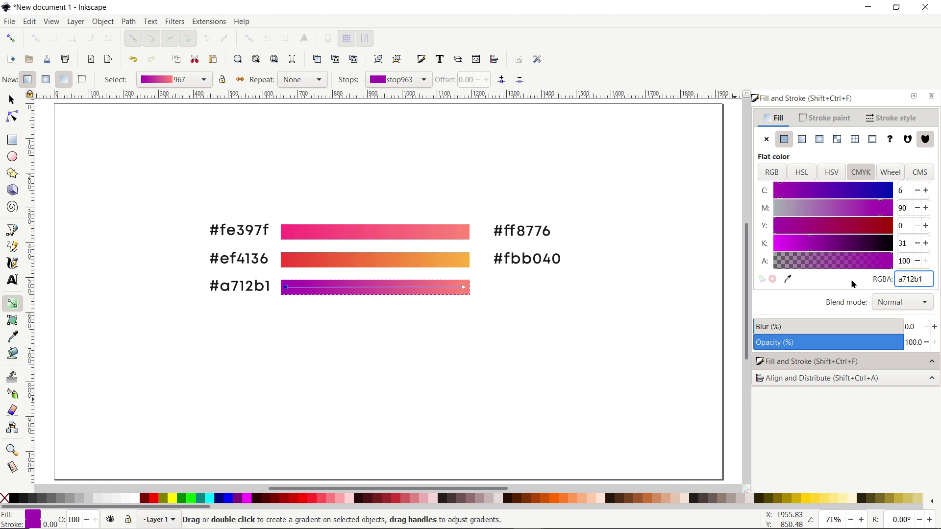
pyautogui.click(463, 287)
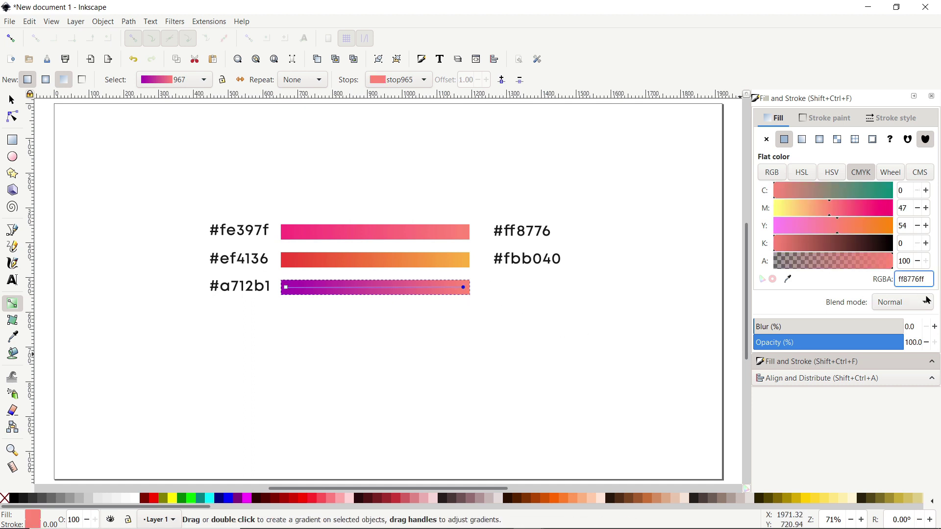
pyautogui.moveTo(930, 278); pyautogui.dragTo(836, 279)
pyautogui.write('fb')
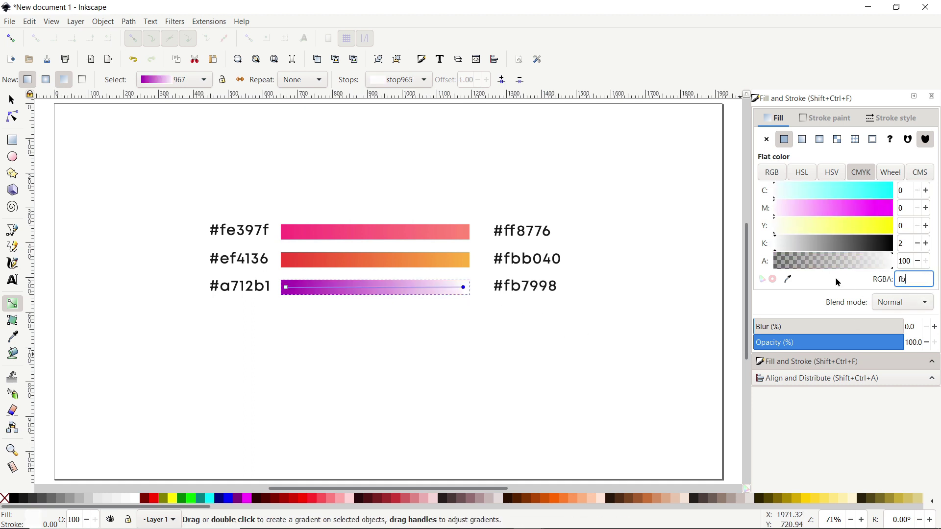
pyautogui.write('7998')
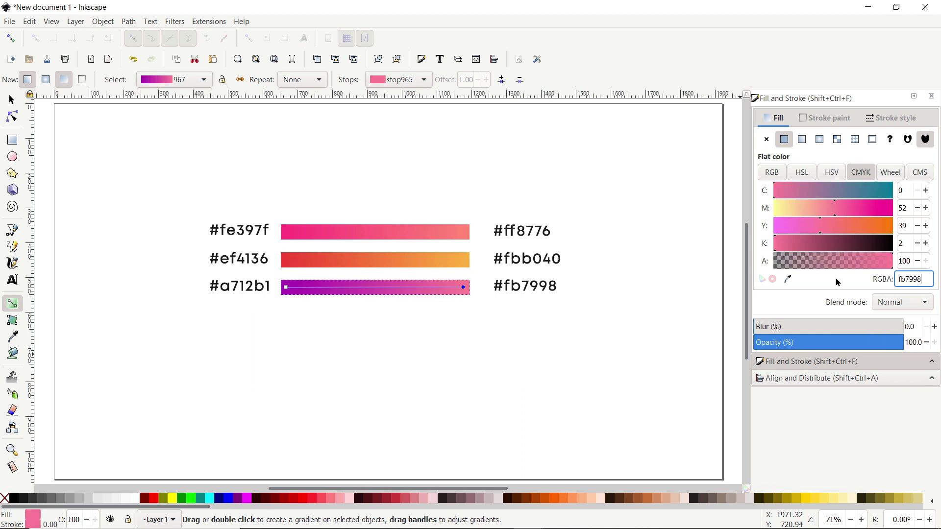
pyautogui.press('Return')
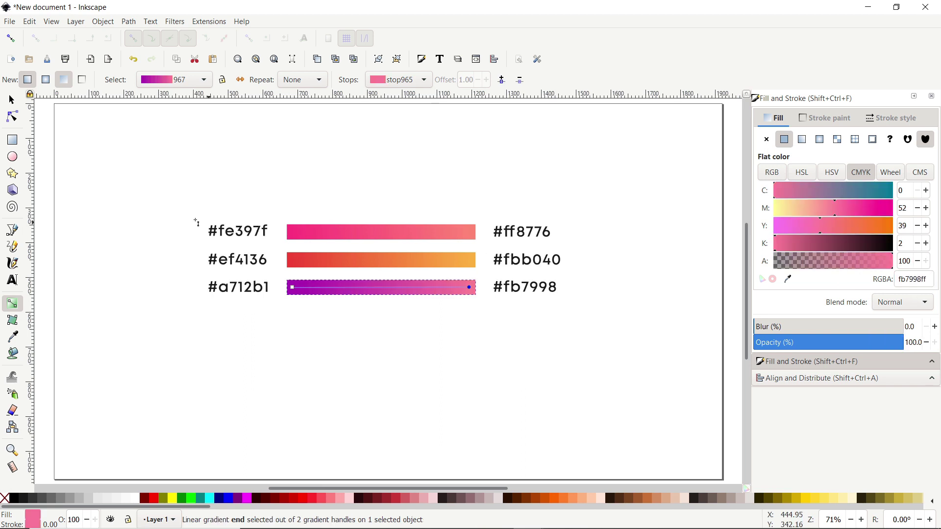
# Group the three gradient bars with their hex code labels, then shrink the group and place it in the page's upper-left corner
pyautogui.click(12, 99)
pyautogui.moveTo(168, 191); pyautogui.dragTo(584, 335)
pyautogui.rightClick(445, 291)
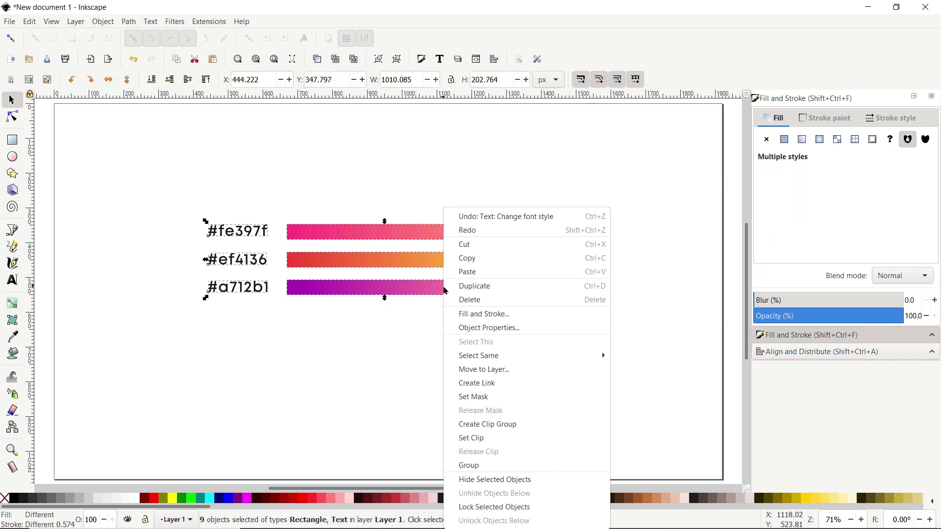
pyautogui.click(485, 465)
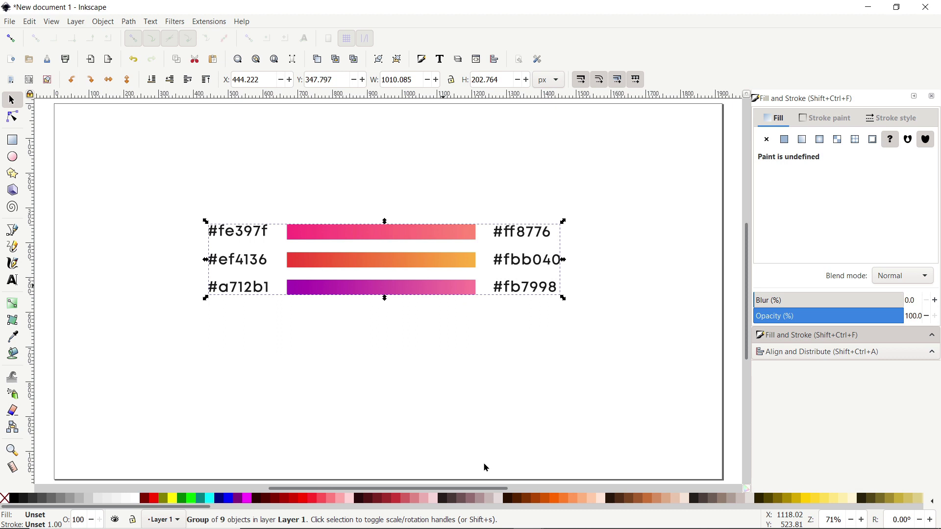
pyautogui.moveTo(564, 298); pyautogui.dragTo(356, 264)
pyautogui.moveTo(300, 241)
pyautogui.mouseDown()
pyautogui.moveTo(236, 218)
pyautogui.moveTo(155, 127)
pyautogui.mouseUp()
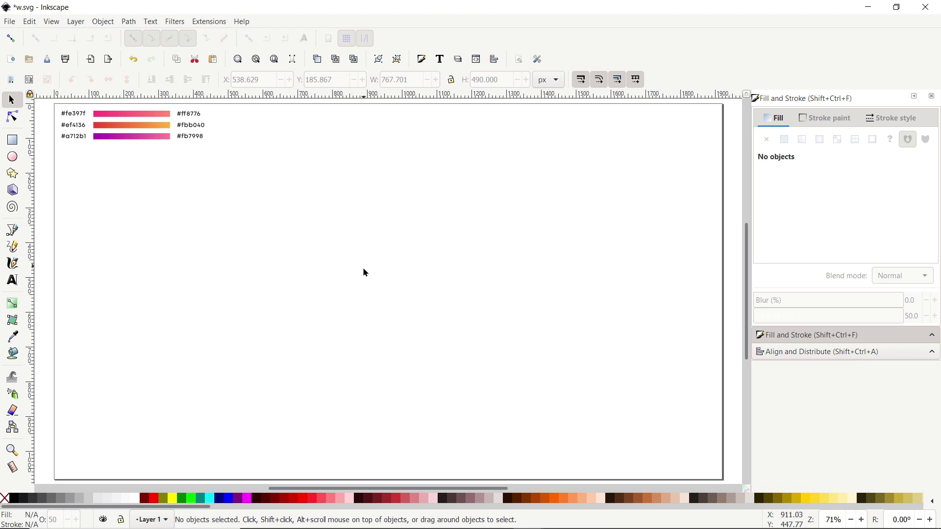
# Draw a trial rectangle about 521 × 304 px mid-page, try the saved linear gradients on it, and delete it
pyautogui.click(12, 140)
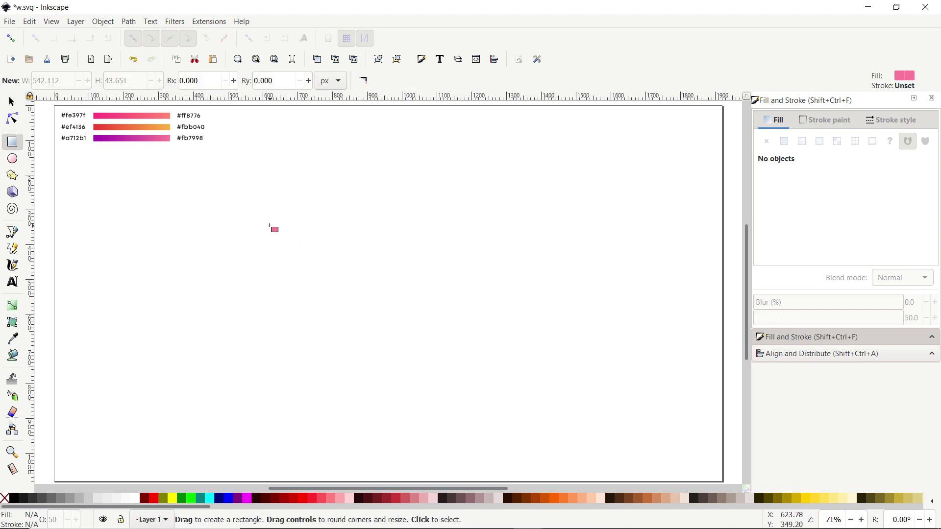
pyautogui.moveTo(258, 216); pyautogui.dragTo(440, 322)
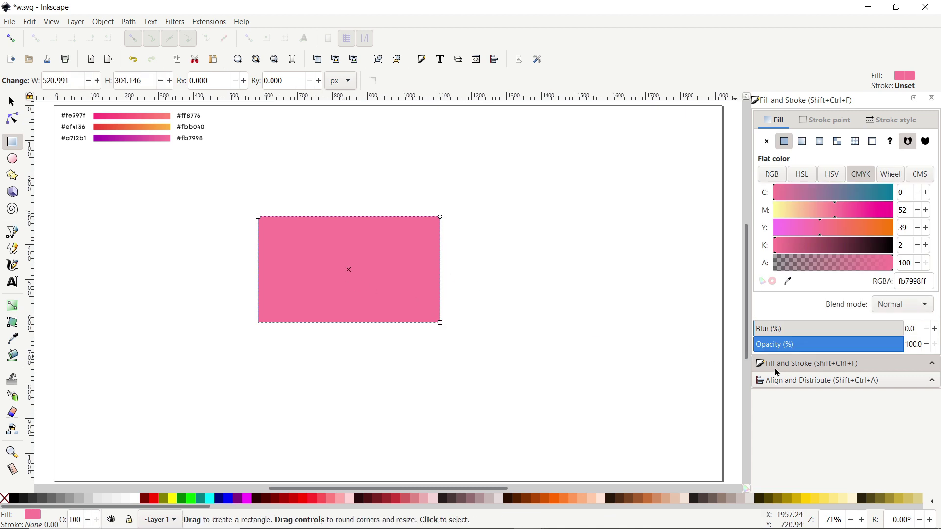
pyautogui.click(804, 143)
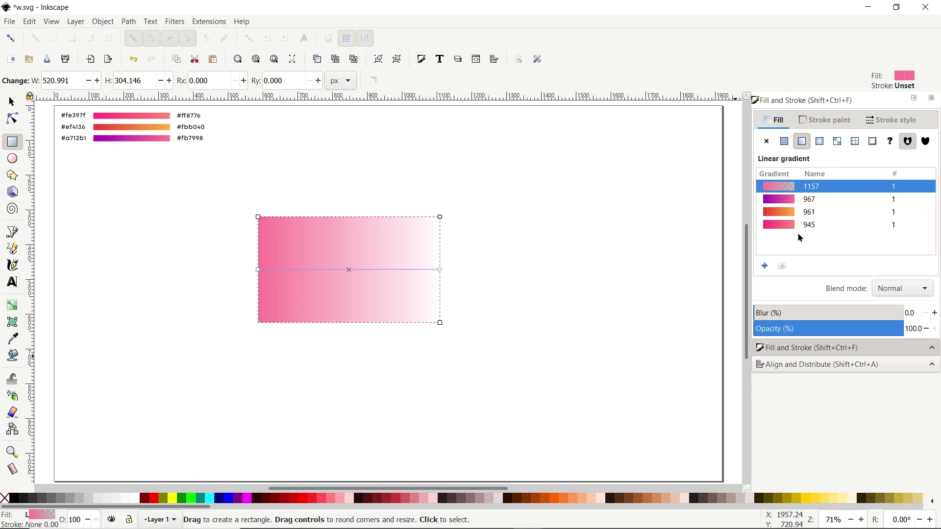
pyautogui.click(791, 201)
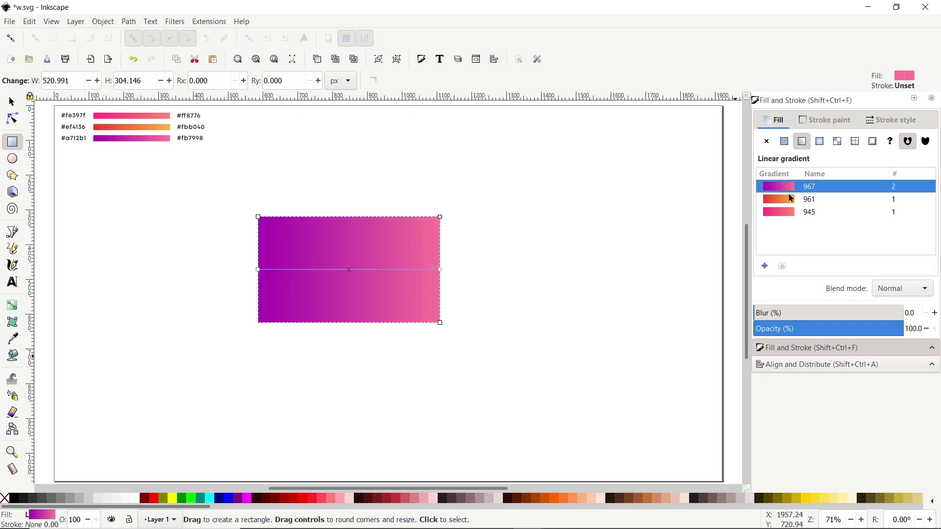
pyautogui.click(791, 198)
pyautogui.click(788, 216)
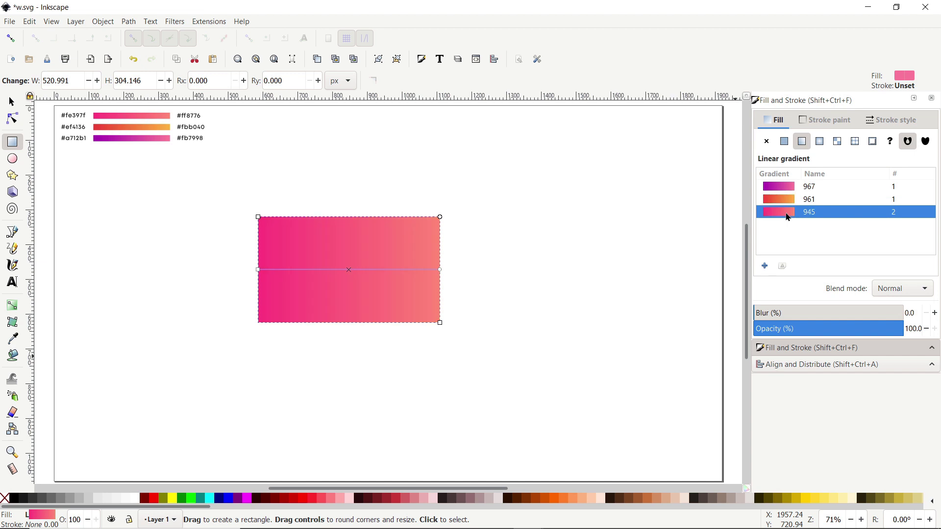
pyautogui.click(12, 102)
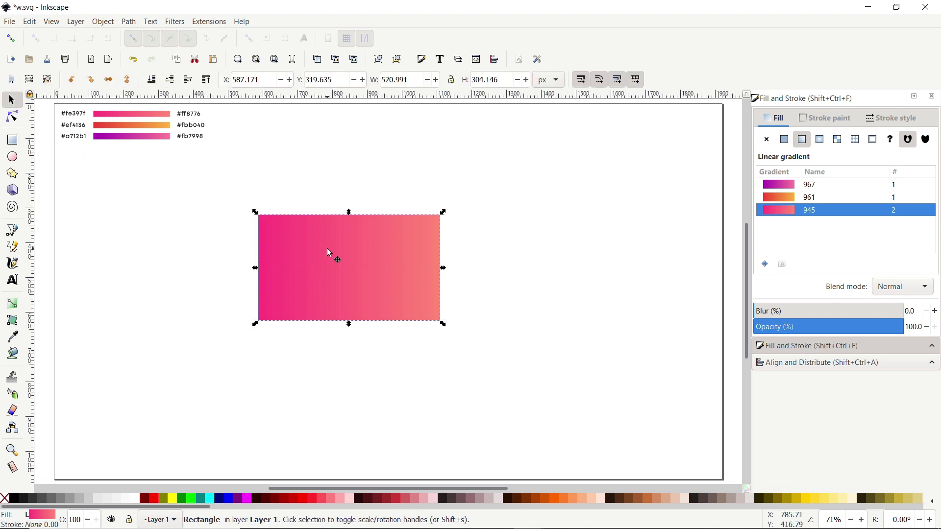
pyautogui.press('Delete')
# Paste the copied W logo bars back onto the page at their original position
pyautogui.click(29, 22)
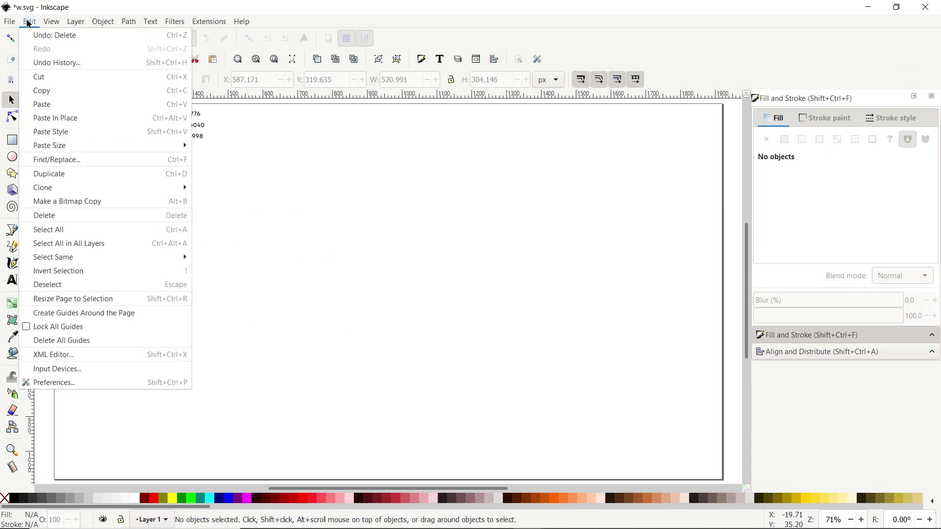
pyautogui.click(72, 118)
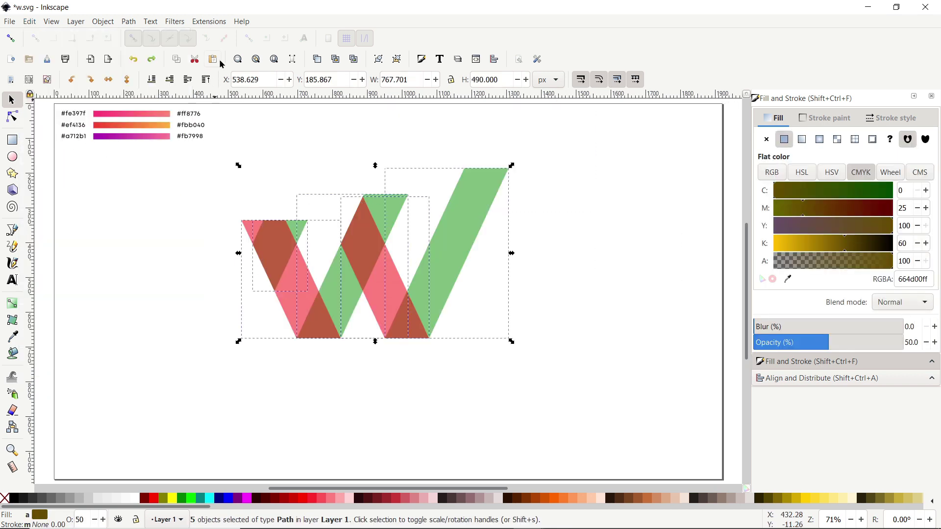
pyautogui.click(239, 60)
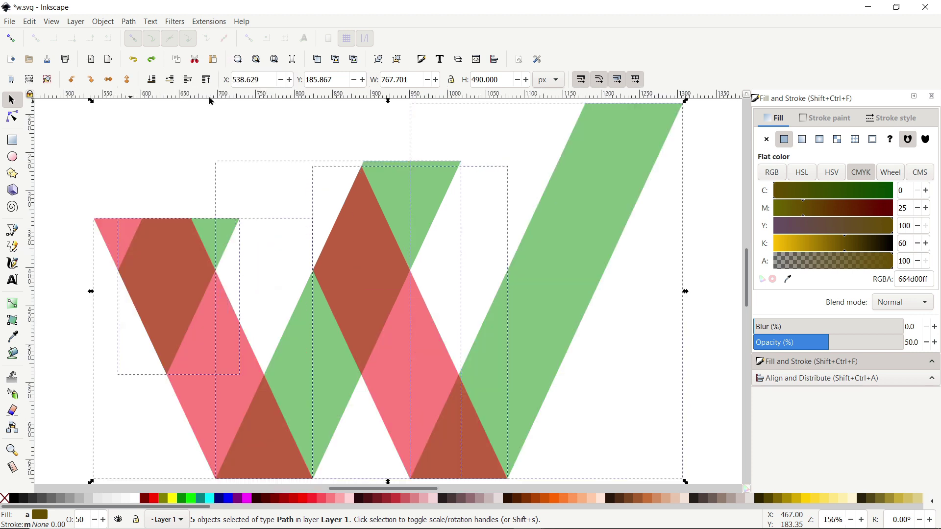
# Enable snapping and draw a closed triangle about 127 × 136 px over the lower half of the W's first brown overlap
pyautogui.click(11, 38)
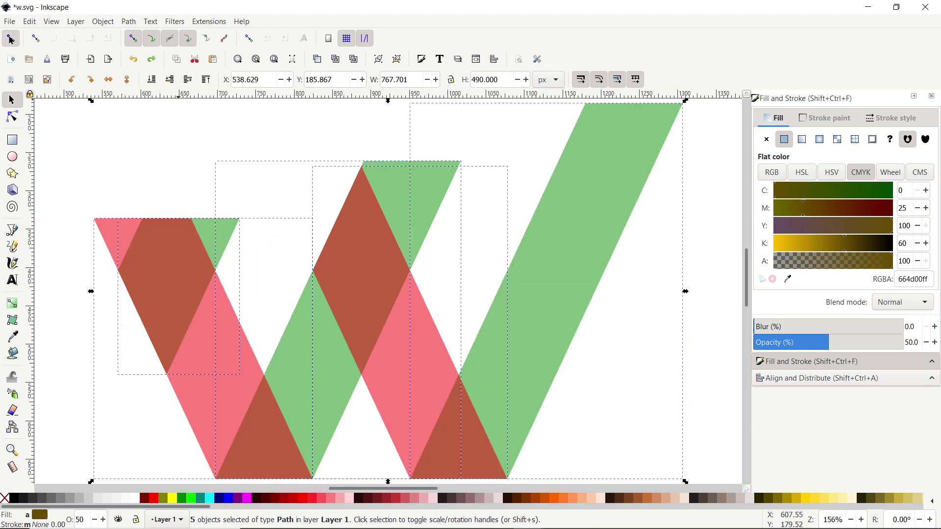
pyautogui.click(17, 235)
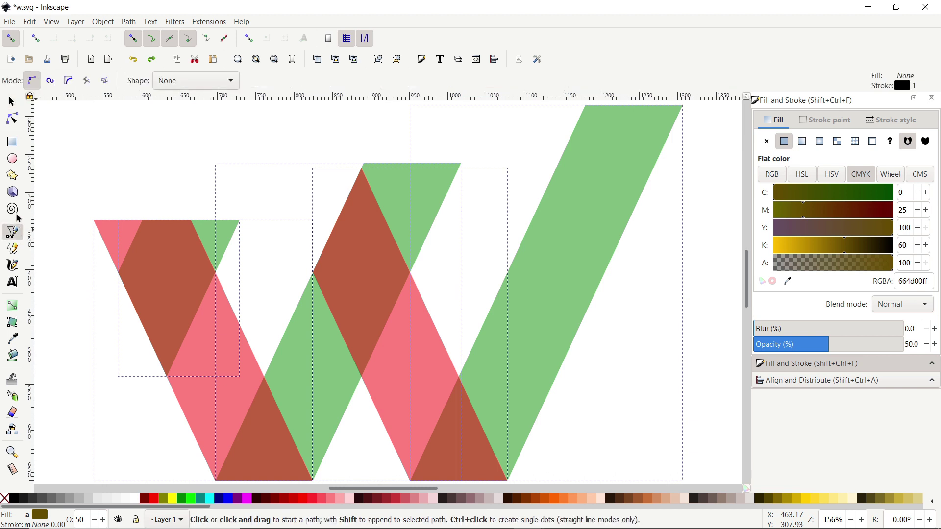
pyautogui.click(215, 273)
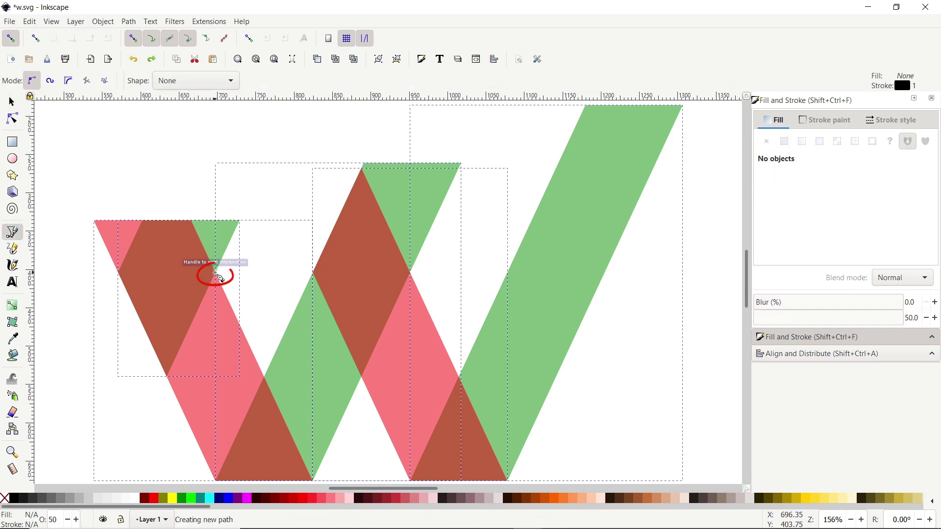
pyautogui.click(119, 272)
pyautogui.click(167, 377)
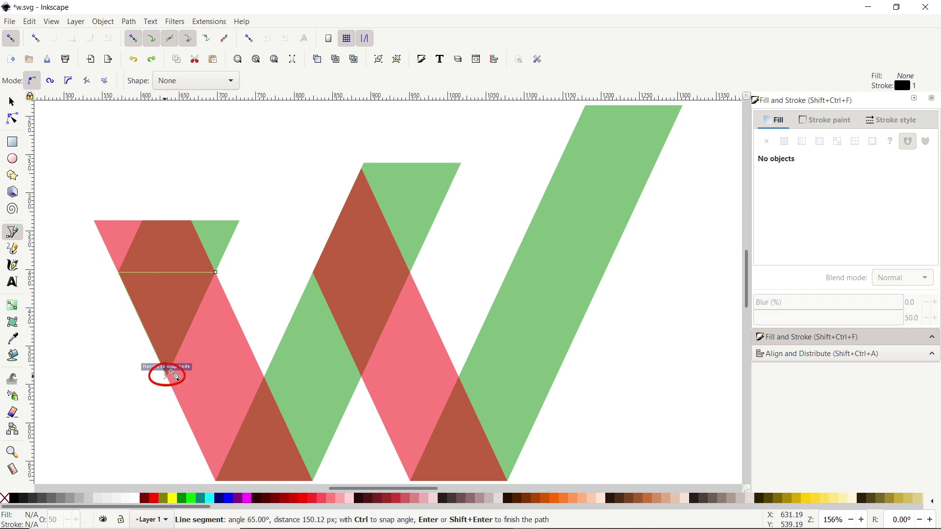
pyautogui.click(216, 273)
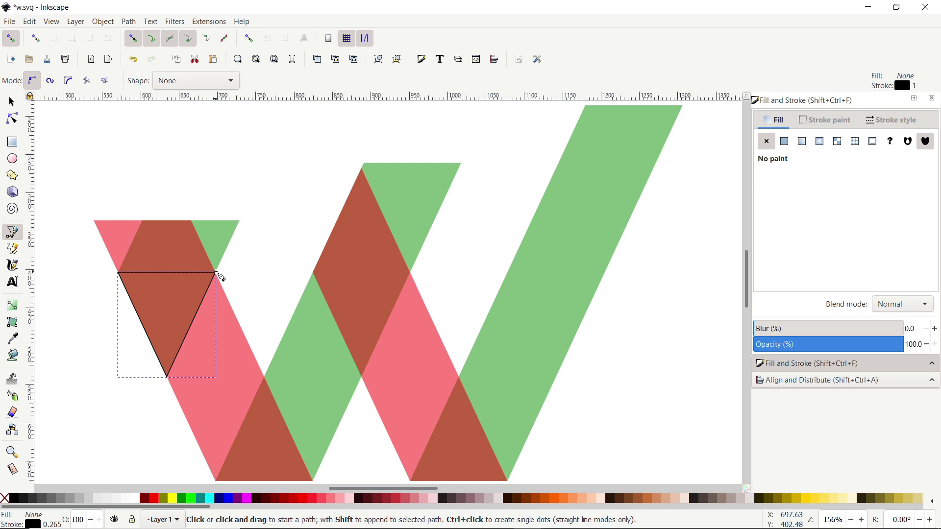
# Remove the triangle's outline and fill it with yellow #FFFF00
pyautogui.keyDown('shift'); pyautogui.click(216, 273); pyautogui.keyUp('shift')
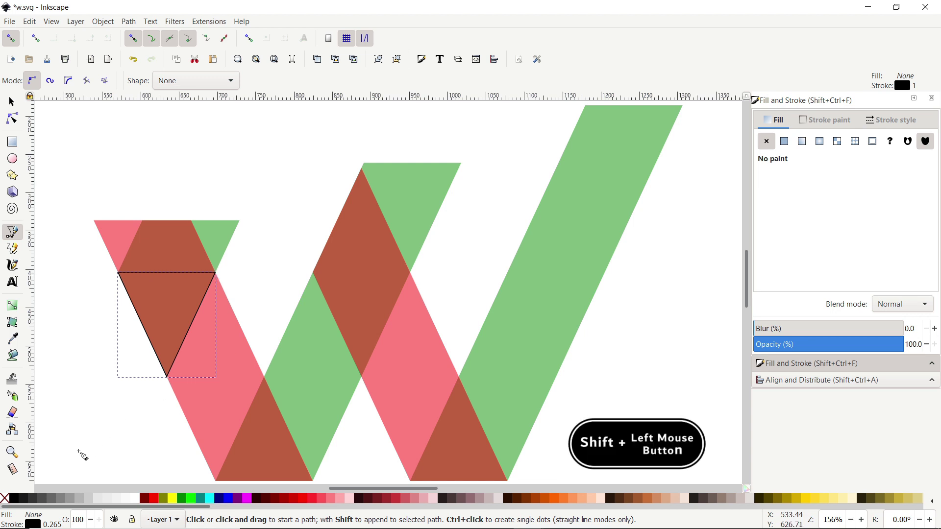
pyautogui.keyDown('shift'); pyautogui.click(3, 501); pyautogui.keyUp('shift')
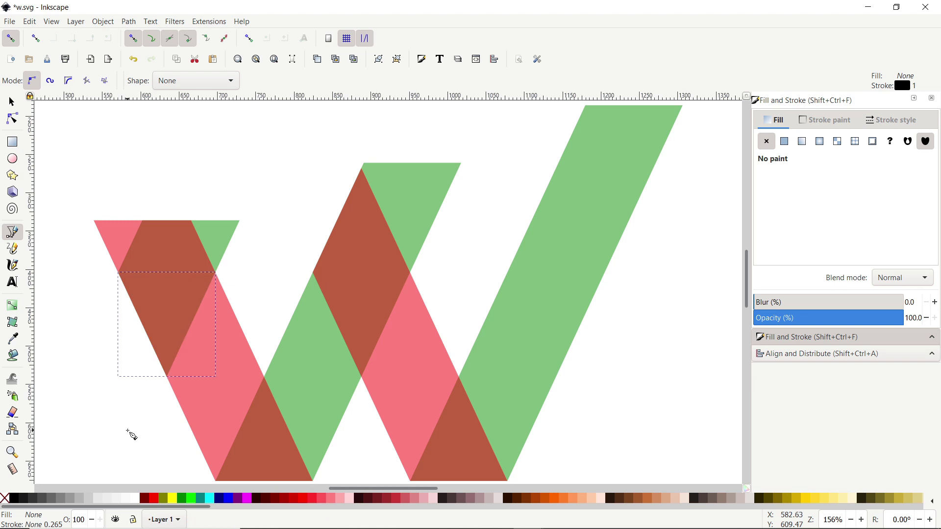
pyautogui.click(174, 500)
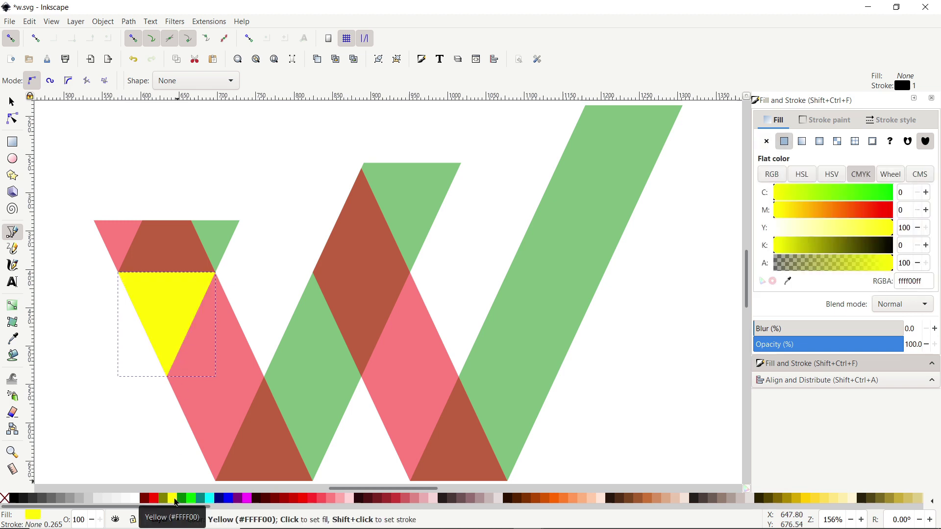
# Duplicate the yellow triangle and snap the copy onto the lower half of the W's middle brown overlap
pyautogui.click(12, 100)
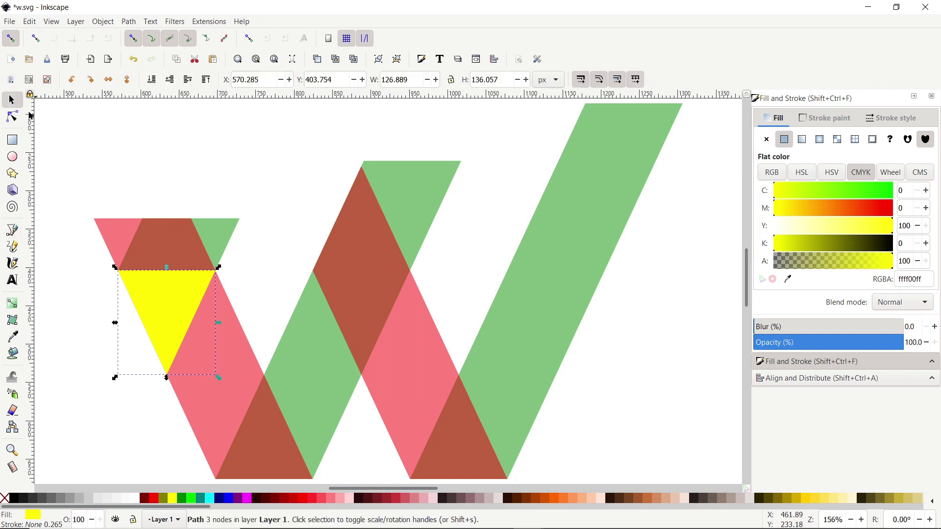
pyautogui.rightClick(172, 300)
pyautogui.click(196, 286)
pyautogui.moveTo(127, 280); pyautogui.dragTo(322, 274)
# Duplicate the triangle again, flip the copy vertically and snap it onto the brown overlap at the W's second bottom point
pyautogui.rightClick(327, 288)
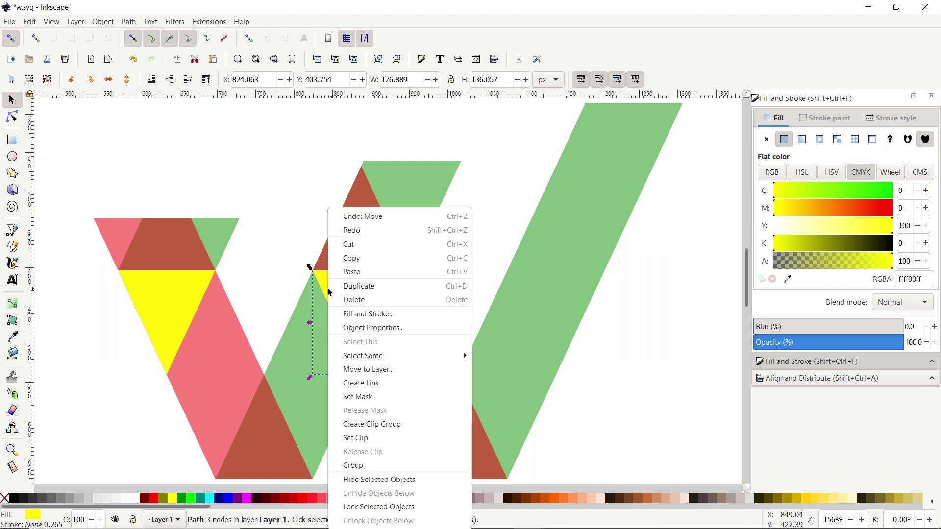
pyautogui.click(337, 288)
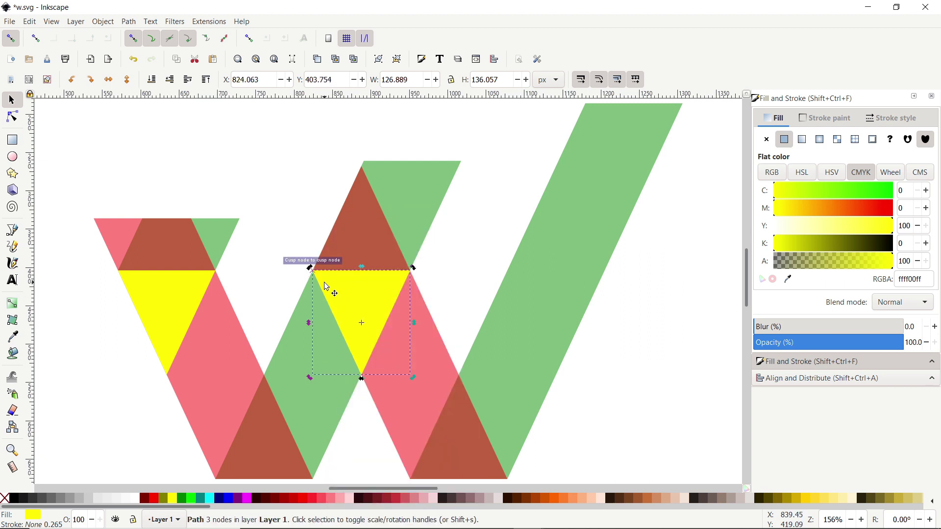
pyautogui.moveTo(327, 287); pyautogui.dragTo(491, 362)
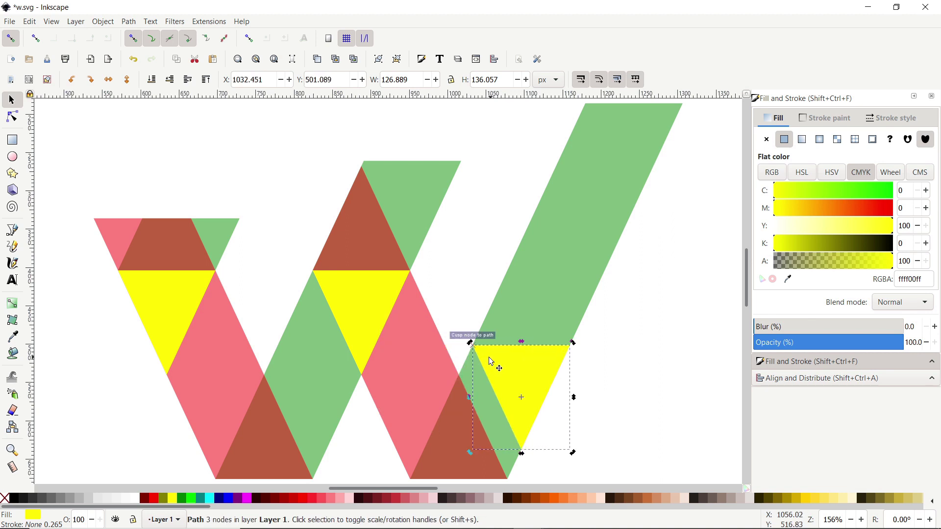
pyautogui.click(128, 80)
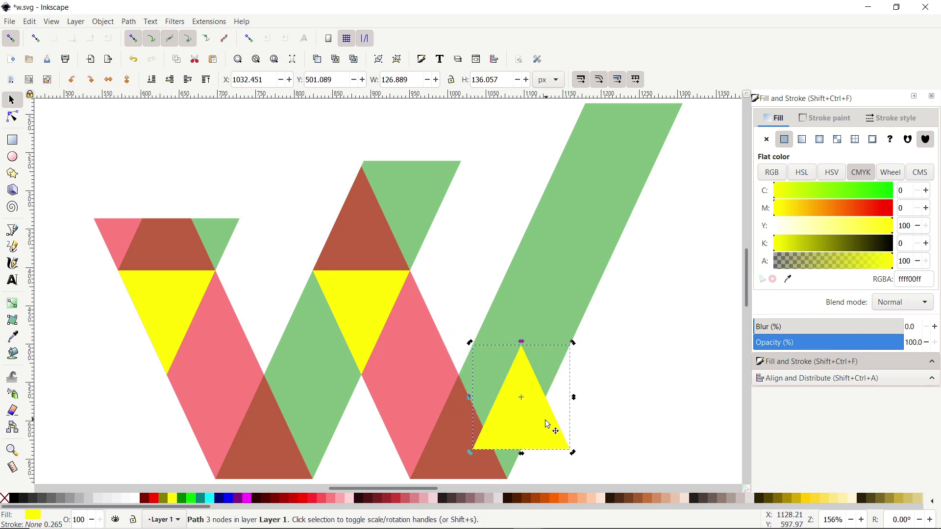
pyautogui.moveTo(484, 450); pyautogui.dragTo(421, 478)
# Duplicate the flipped triangle and snap the copy onto the brown overlap at the W's first bottom point
pyautogui.hscroll(1, 412, 478)
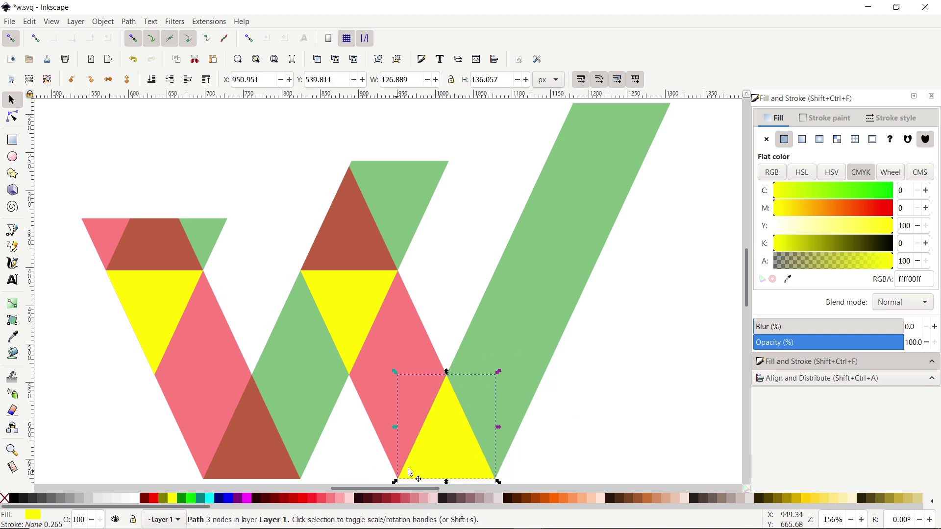
pyautogui.rightClick(425, 468)
pyautogui.click(456, 222)
pyautogui.moveTo(418, 470); pyautogui.dragTo(217, 475)
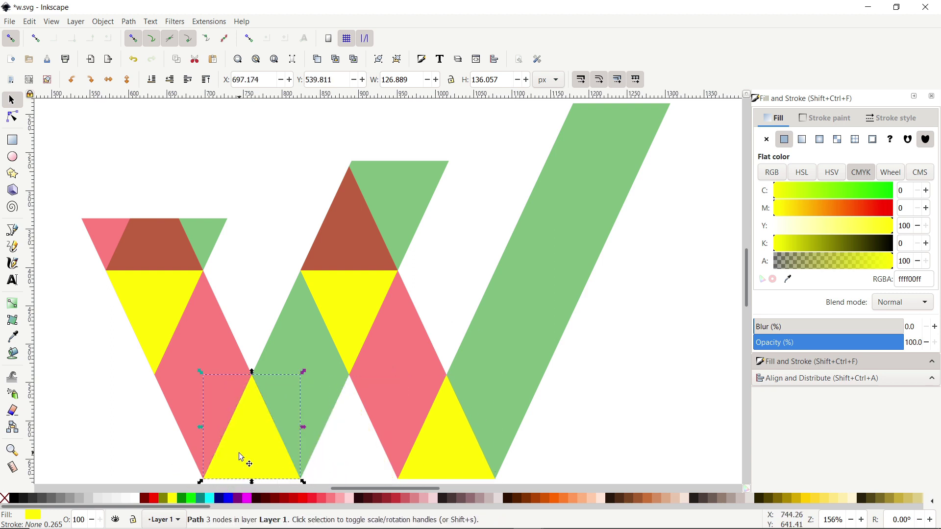
# Select all four yellow triangles together
pyautogui.keyDown('shift'); pyautogui.click(166, 319); pyautogui.keyUp('shift')
pyautogui.keyDown('shift'); pyautogui.click(359, 315); pyautogui.keyUp('shift')
pyautogui.keyDown('shift'); pyautogui.click(435, 447); pyautogui.keyUp('shift')
pyautogui.click(30, 22)
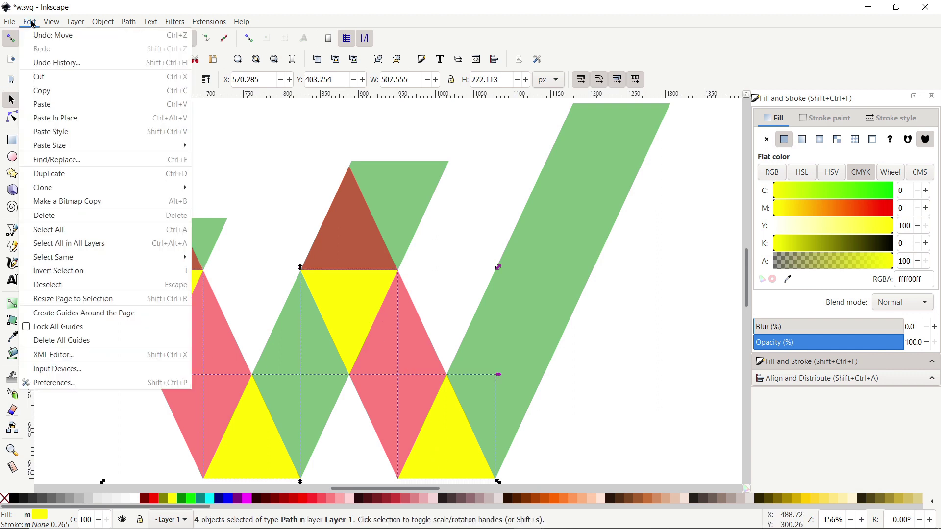
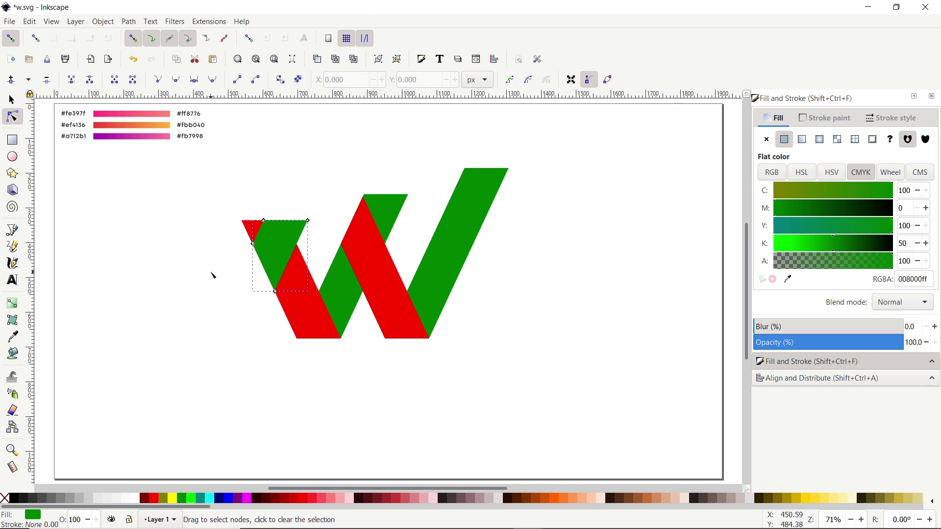
# Snap the short green bar's left node to the first red bar's upper-left corner, and raise the middle green bar above the second red bar
pyautogui.moveTo(255, 245); pyautogui.dragTo(253, 215)
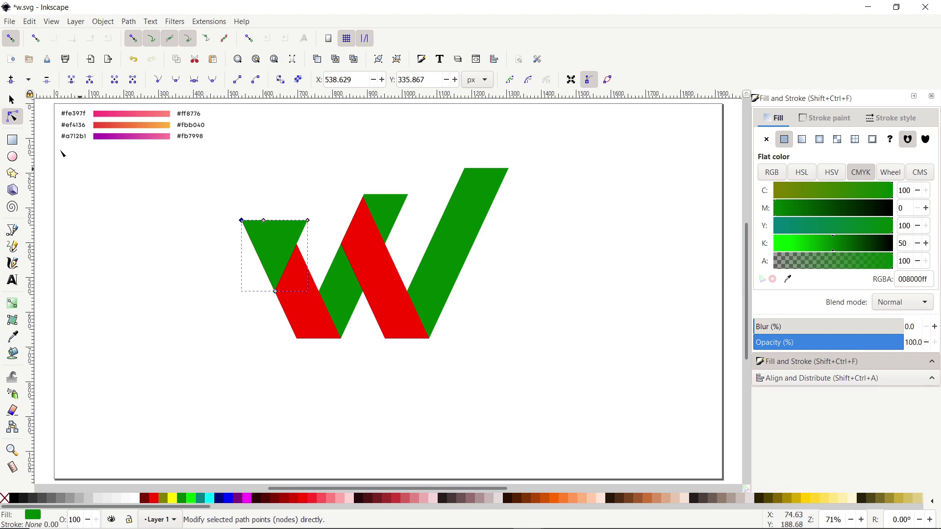
pyautogui.click(12, 105)
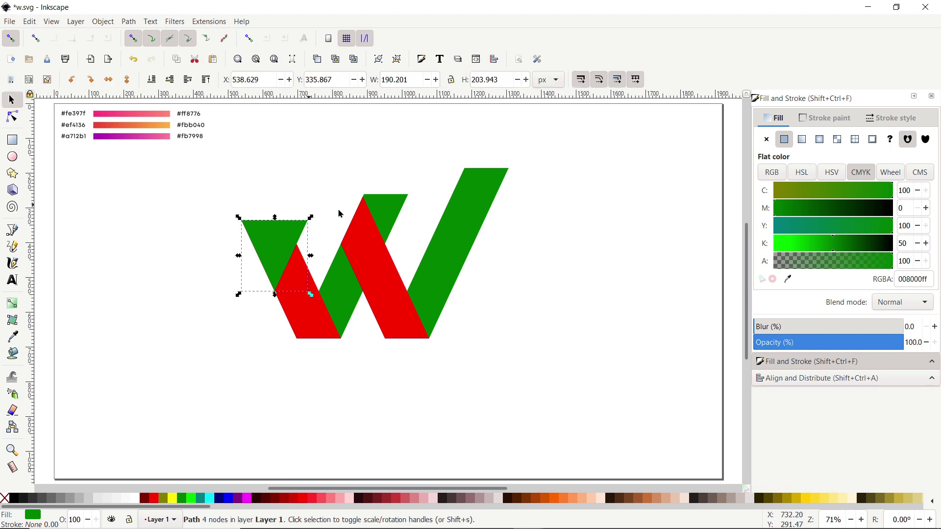
pyautogui.click(391, 211)
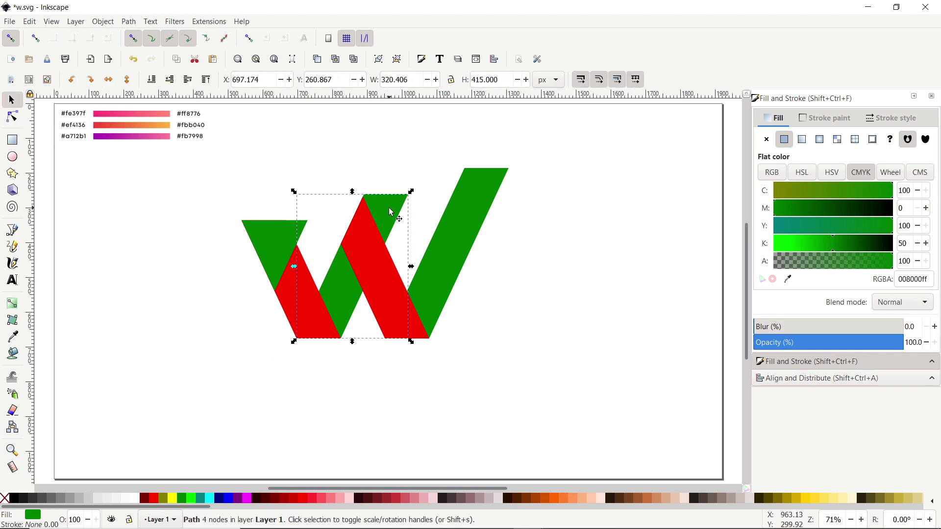
pyautogui.click(188, 79)
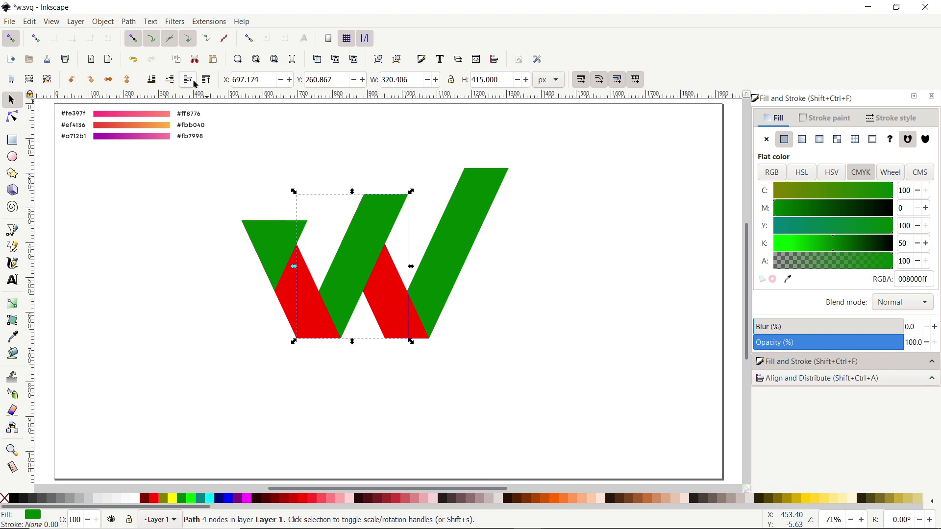
# Fill the short green piece at the W's left end with the saved #fe397f to #ff8776 linear gradient
pyautogui.click(277, 240)
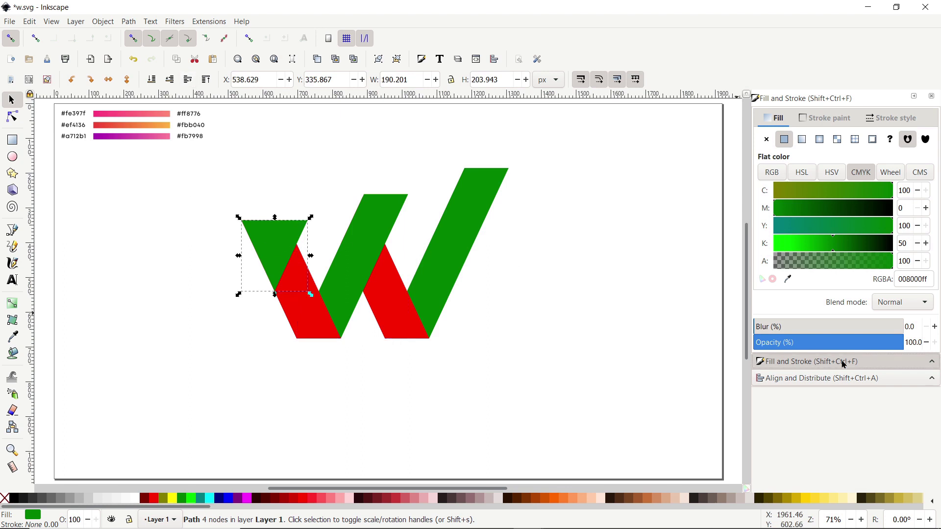
pyautogui.click(803, 143)
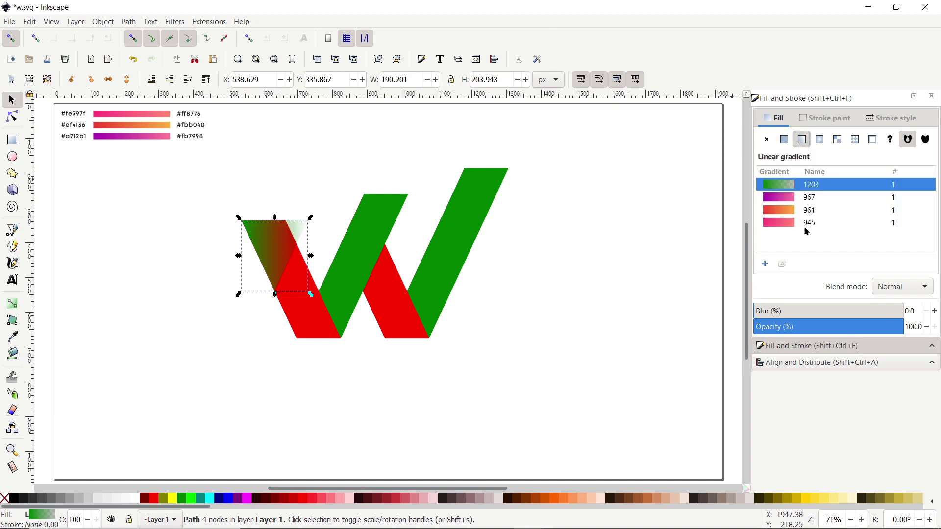
pyautogui.click(782, 227)
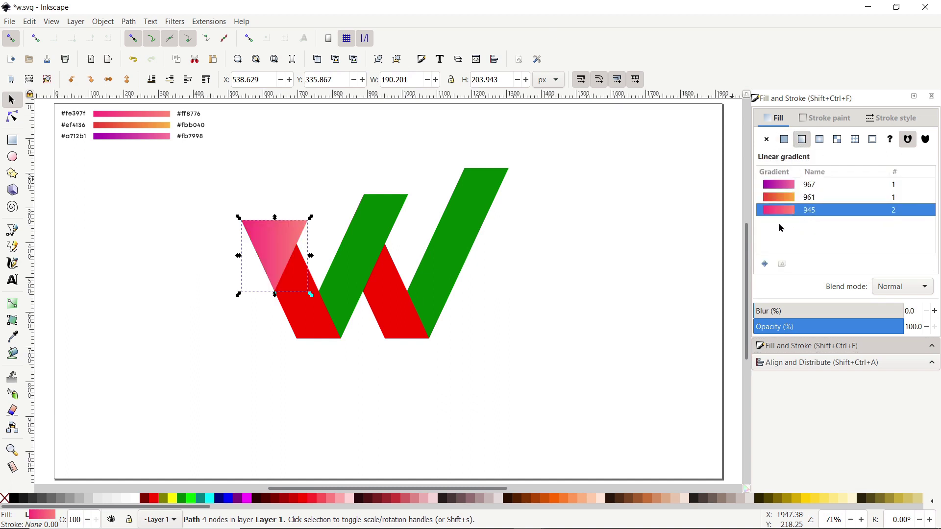
pyautogui.hotkey('ctrl', 'z')
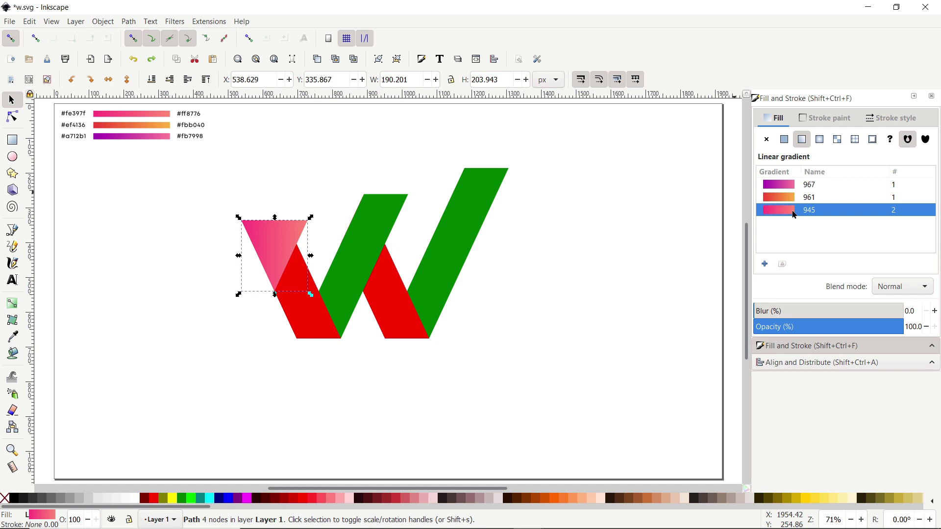
# Fill the W's first red bar and its middle green bar with the saved #ef4136 to #fbb040 linear gradient
pyautogui.click(313, 330)
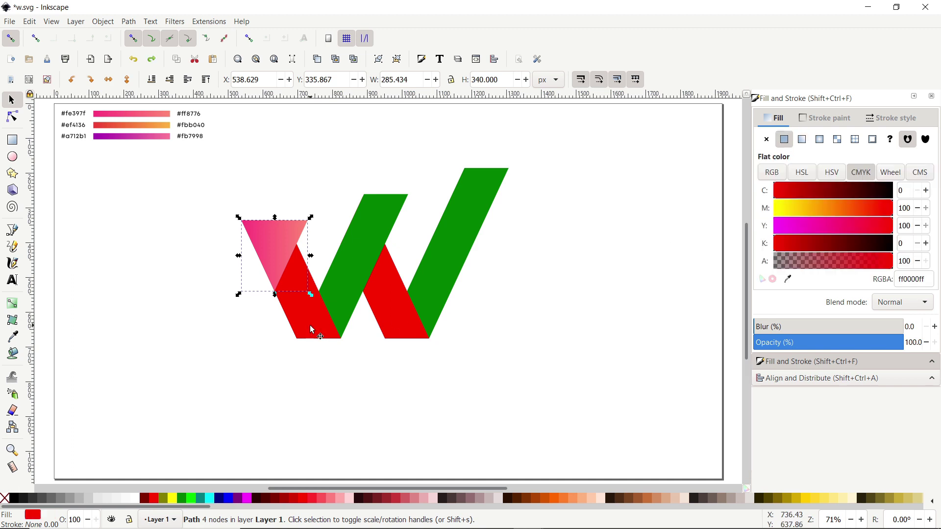
pyautogui.click(805, 142)
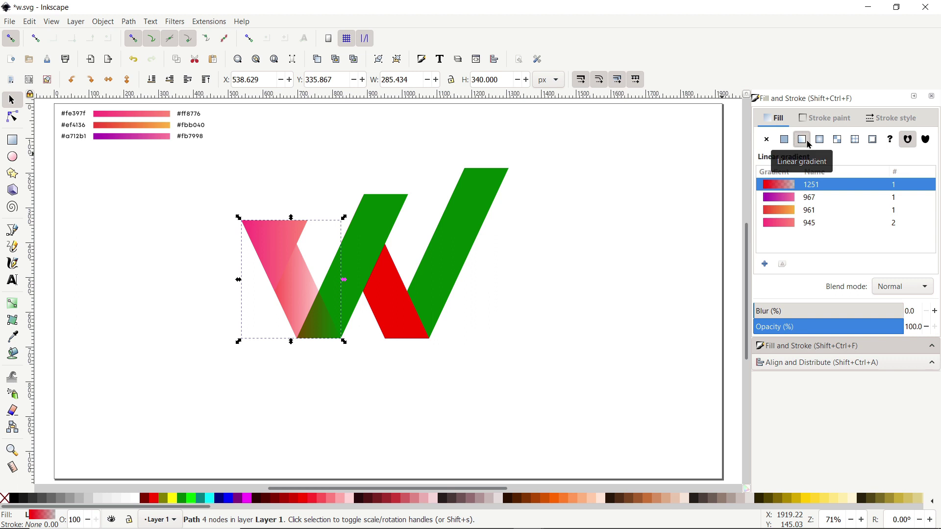
pyautogui.click(792, 211)
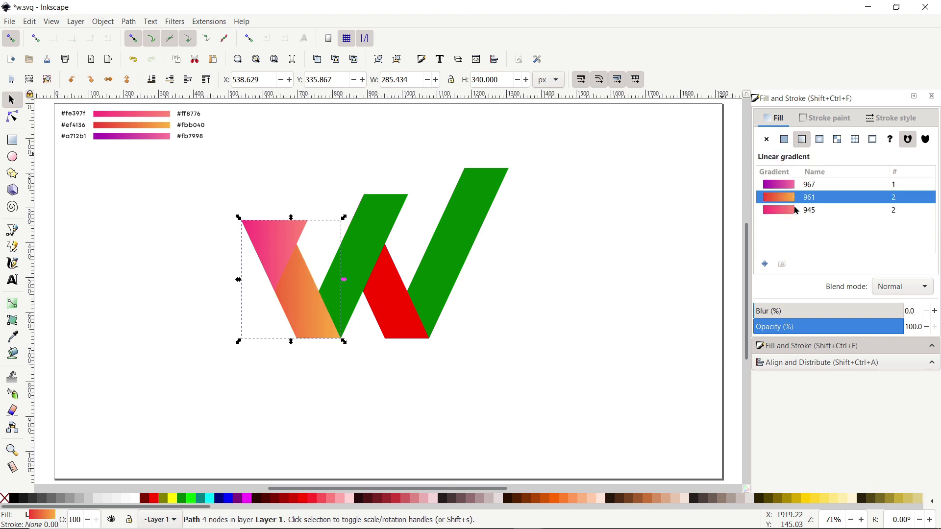
pyautogui.click(395, 215)
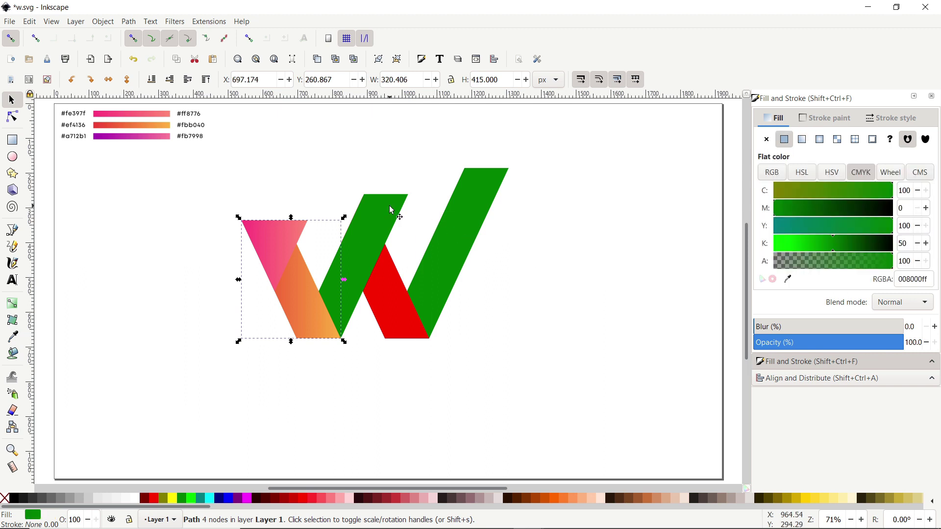
pyautogui.click(802, 140)
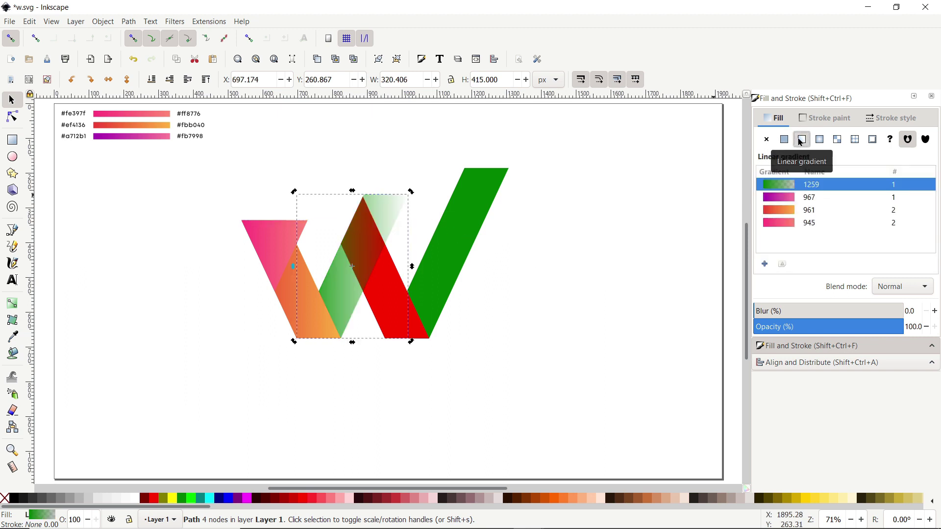
pyautogui.click(790, 214)
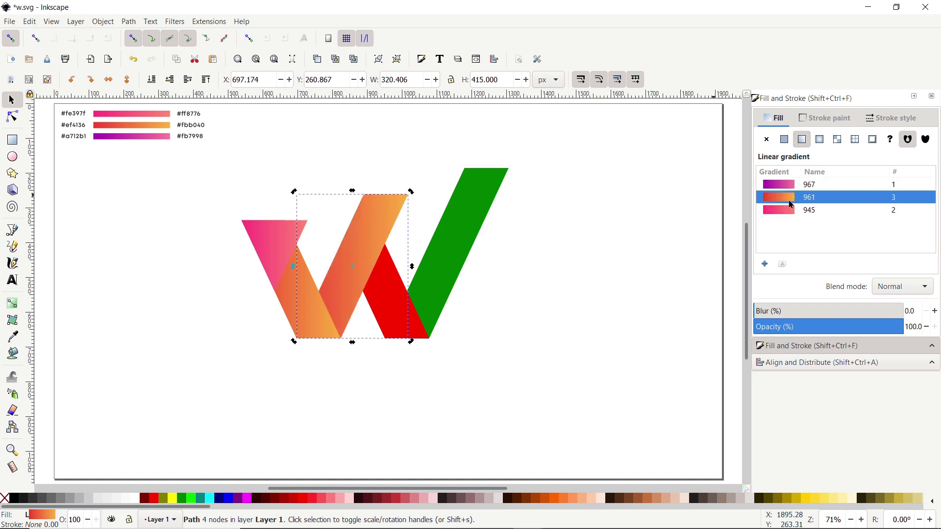
# Fill the second red bar with the saved #fe397f to #ff8776 linear gradient
pyautogui.click(404, 333)
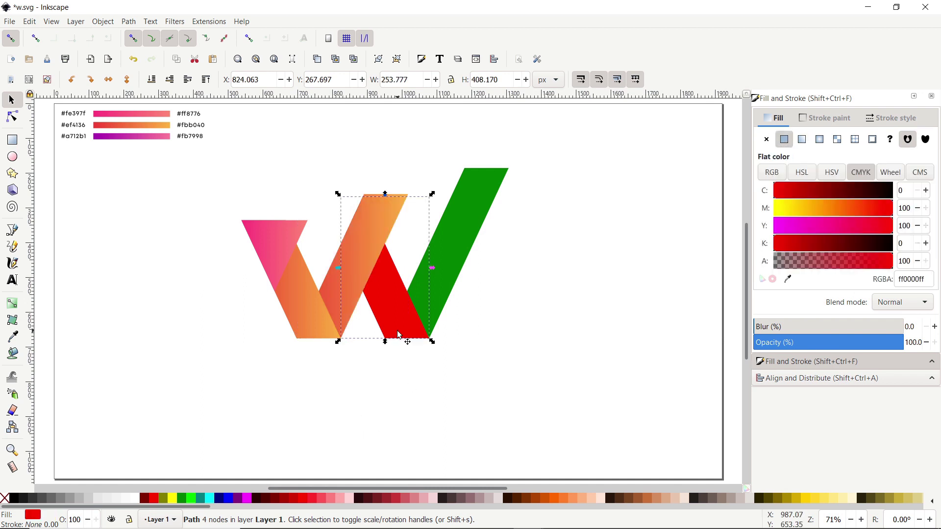
pyautogui.click(801, 142)
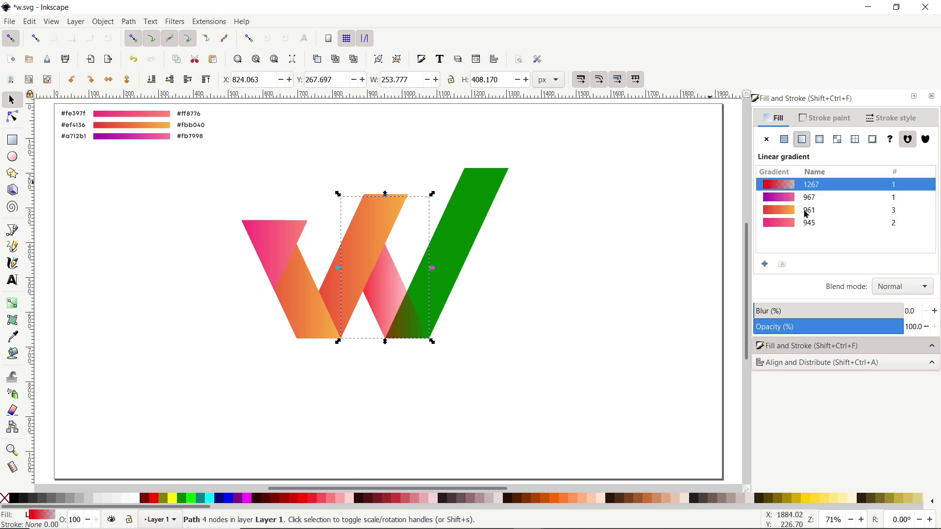
pyautogui.click(792, 223)
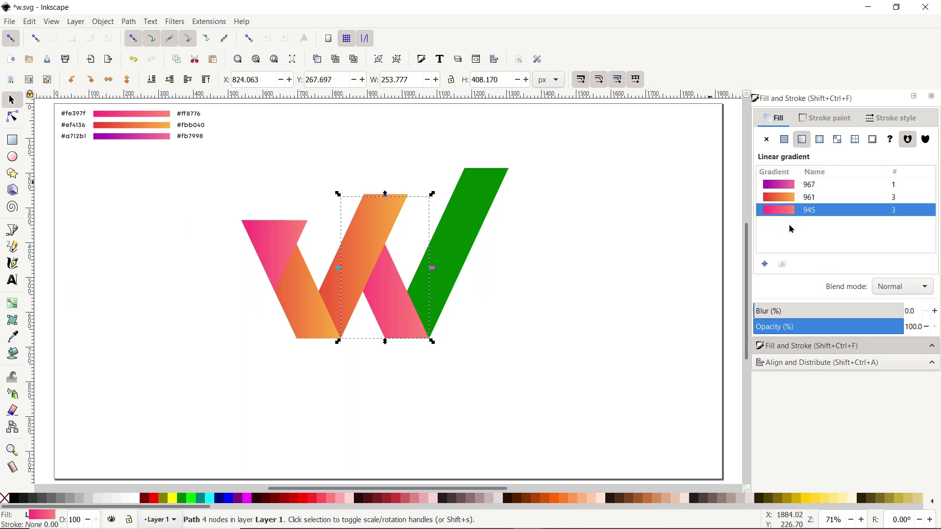
# Fill the tall green bar at the W's right end with the saved #a712b1 to #fb7998 linear gradient
pyautogui.click(479, 191)
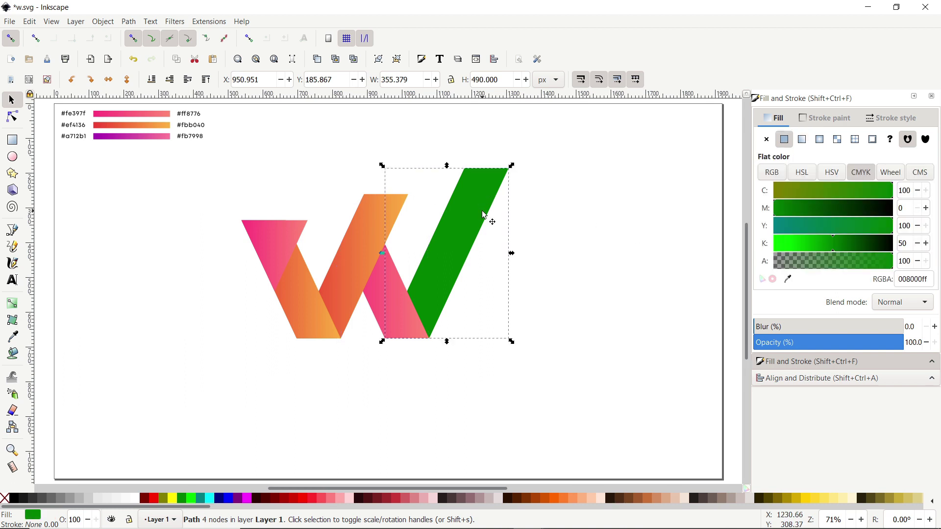
pyautogui.click(807, 141)
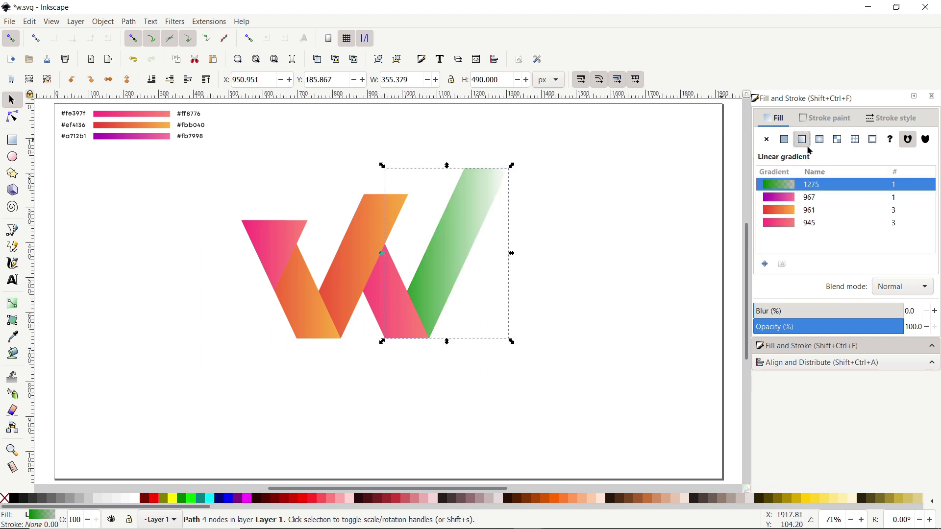
pyautogui.click(785, 198)
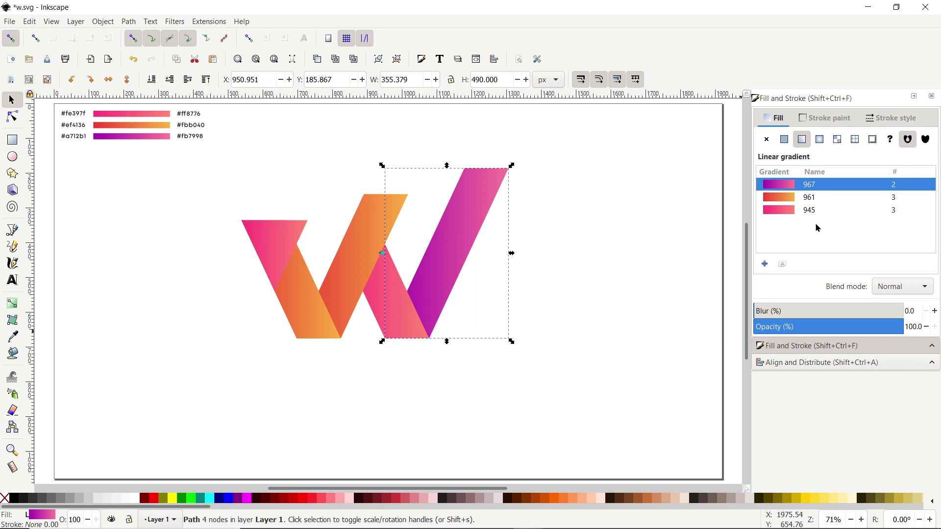
# Angle the tall bar's gradient along its slant, with purple starting below its foot and pink ending above its tip
pyautogui.click(13, 304)
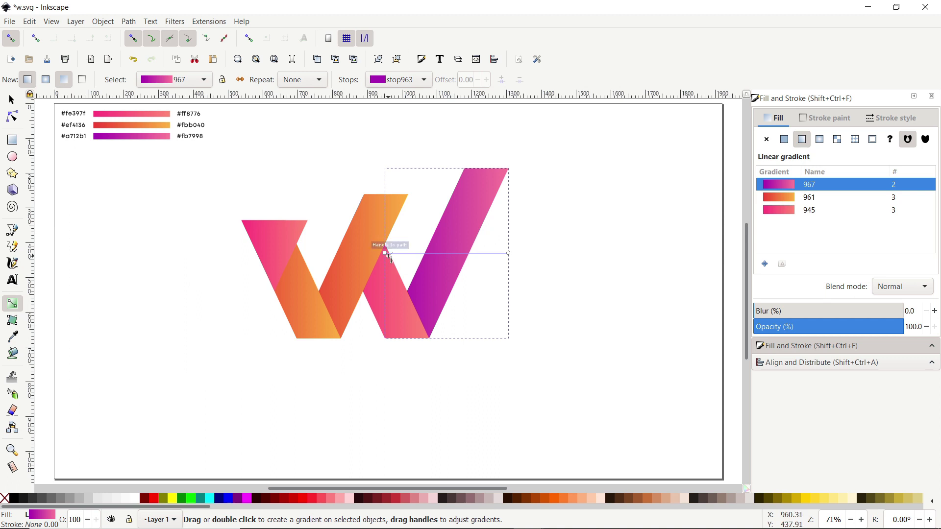
pyautogui.moveTo(385, 255); pyautogui.dragTo(393, 362)
pyautogui.moveTo(508, 254); pyautogui.dragTo(497, 143)
pyautogui.moveTo(393, 363); pyautogui.dragTo(376, 401)
pyautogui.moveTo(498, 142); pyautogui.dragTo(507, 119)
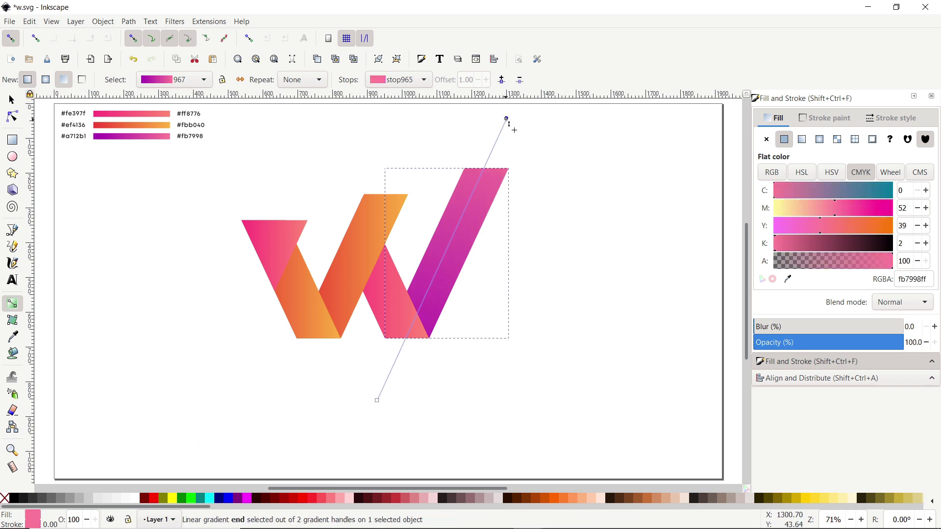
# Angle the second downward bar's pink gradient along its slant, from its upper end to just below its foot
pyautogui.click(400, 300)
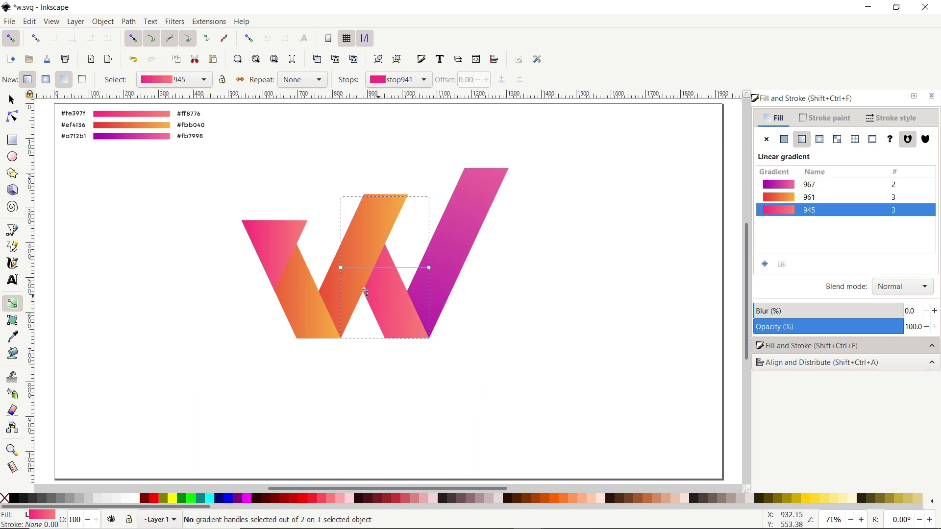
pyautogui.moveTo(342, 268); pyautogui.dragTo(346, 231)
pyautogui.moveTo(429, 268); pyautogui.dragTo(405, 355)
pyautogui.moveTo(346, 231); pyautogui.dragTo(358, 242)
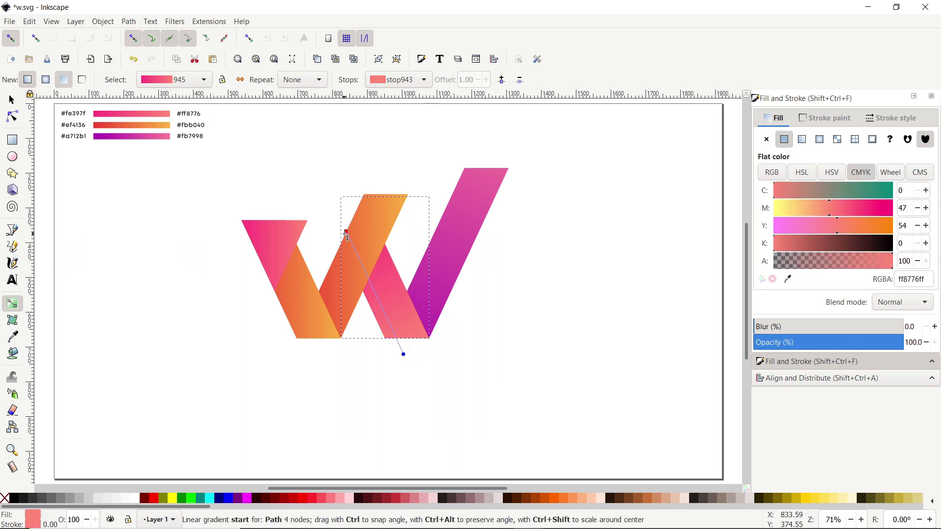
# Angle the middle upward bar's gradient along its slant, with red just below its foot and orange just above its tip
pyautogui.click(389, 206)
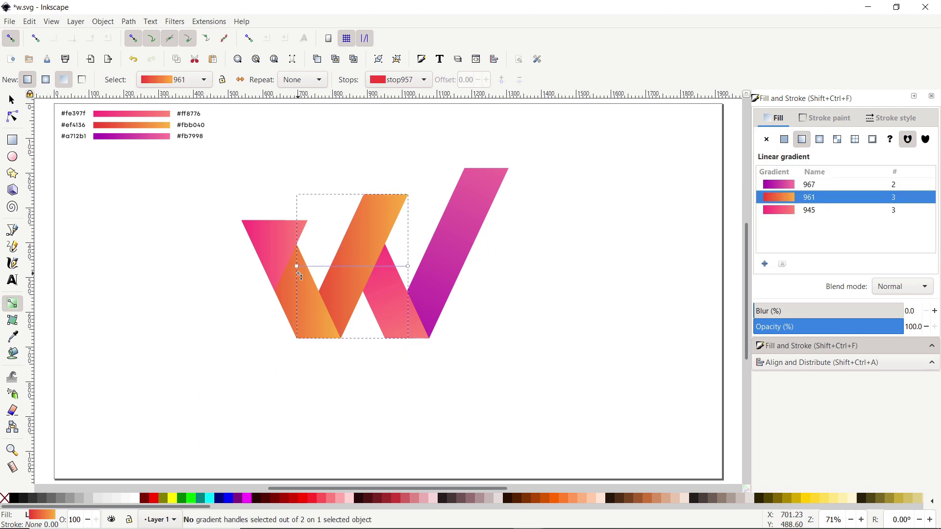
pyautogui.moveTo(311, 353)
pyautogui.mouseDown()
pyautogui.moveTo(407, 269)
pyautogui.moveTo(398, 180)
pyautogui.mouseUp()
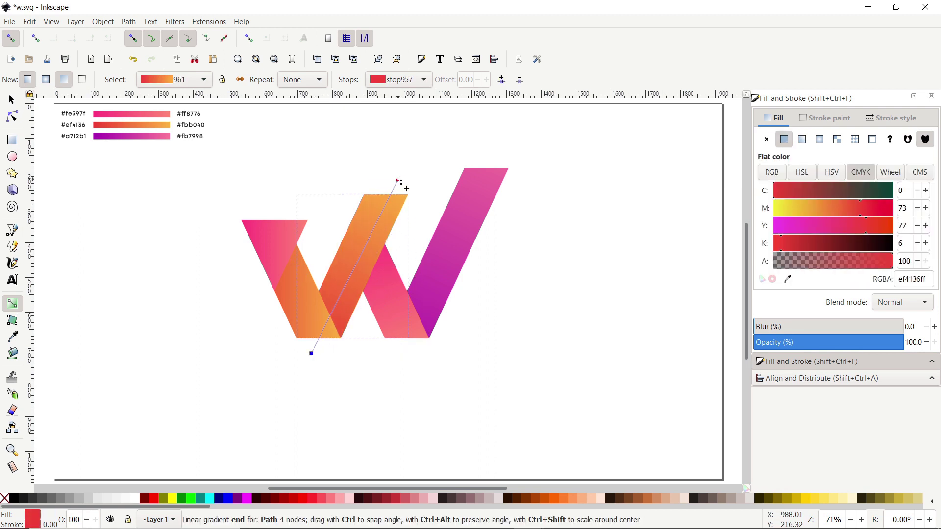
pyautogui.click(327, 303)
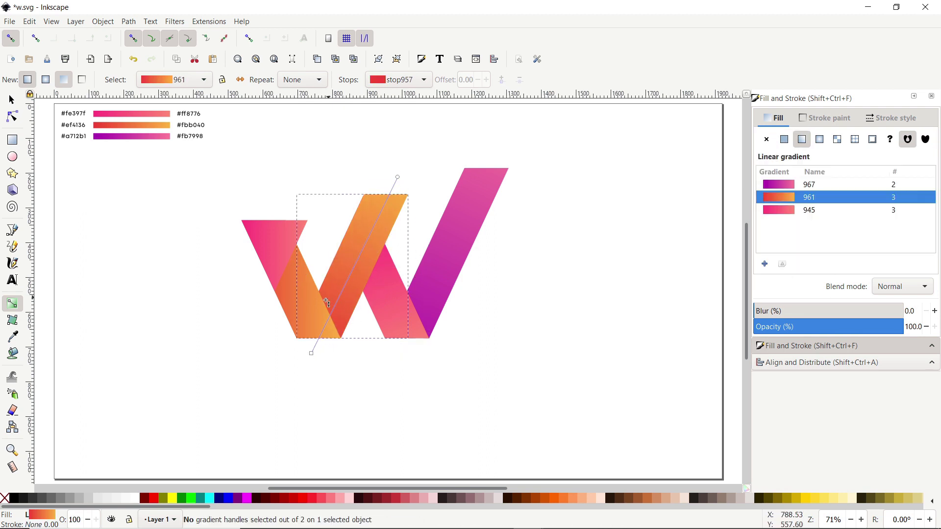
# Angle the first orange bar's gradient downward along its slant, from the W's upper edge to below the bar's foot
pyautogui.click(300, 310)
pyautogui.moveTo(241, 279); pyautogui.dragTo(271, 220)
pyautogui.moveTo(340, 280); pyautogui.dragTo(331, 373)
pyautogui.press('Escape')
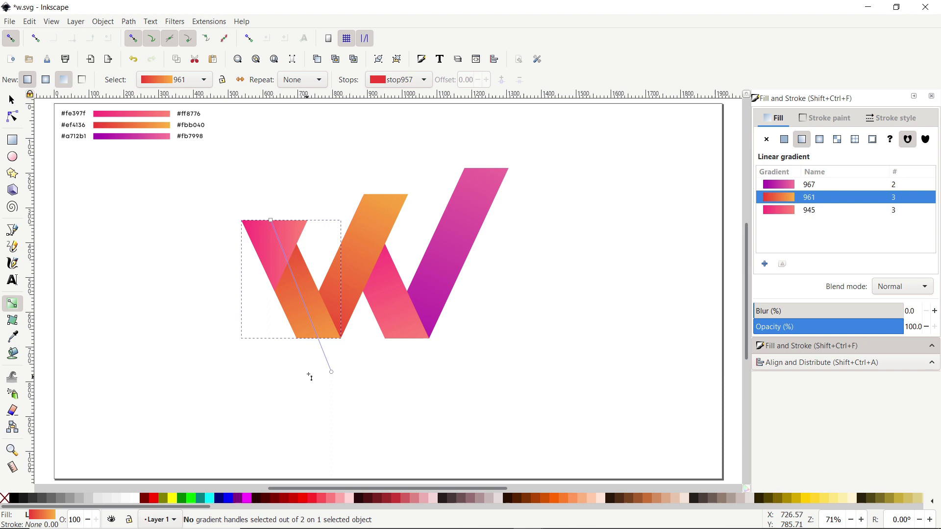
# Reverse the gradient of the pink piece at the W's left end and run it diagonally from upper left to lower right
pyautogui.click(285, 237)
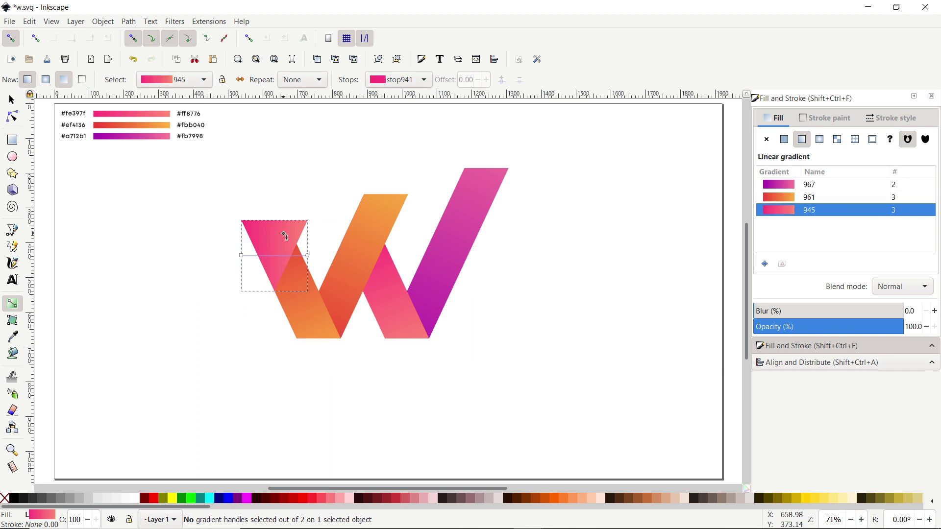
pyautogui.click(242, 81)
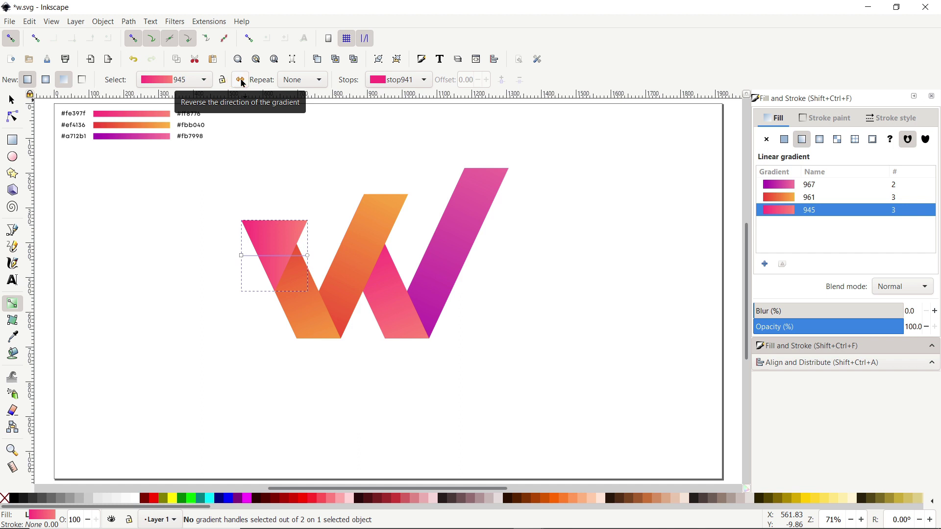
pyautogui.click(241, 81)
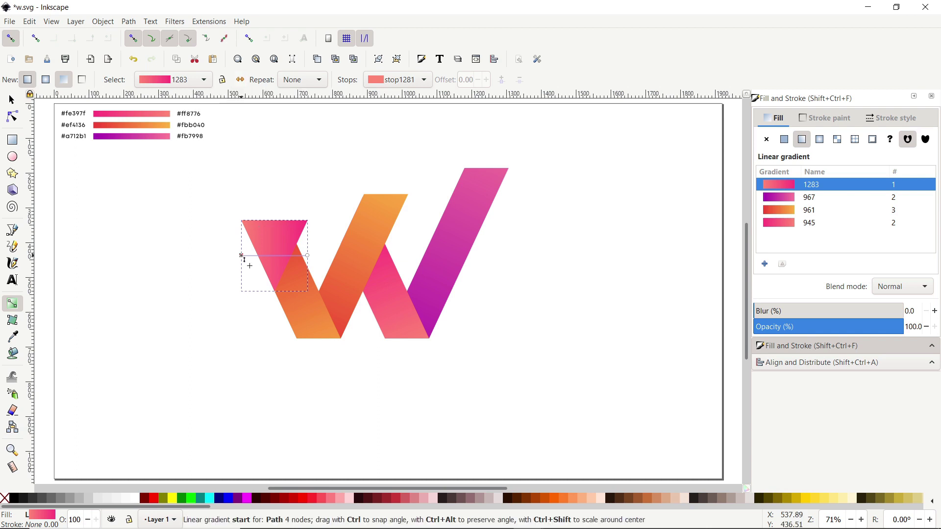
pyautogui.moveTo(241, 256); pyautogui.dragTo(227, 207)
pyautogui.moveTo(308, 255); pyautogui.dragTo(311, 274)
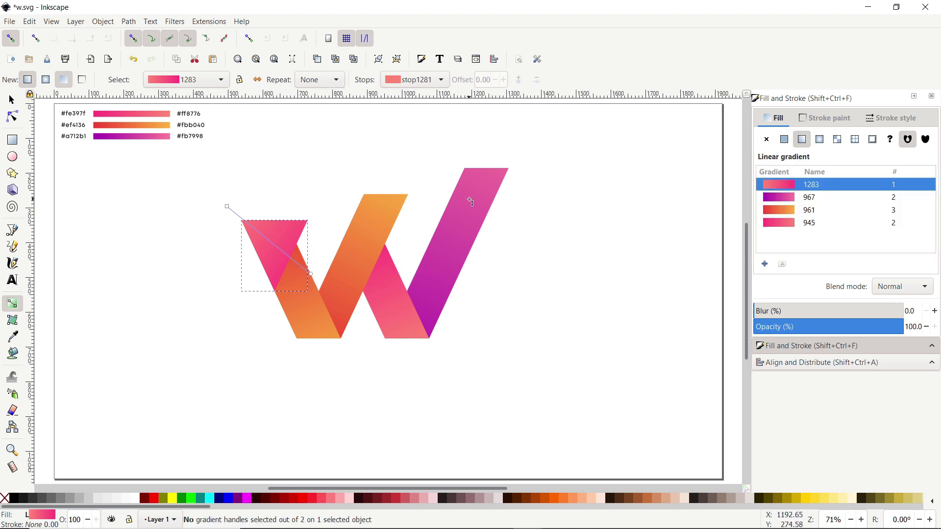
# Paste the four overlap triangles in place, fill them white and set their opacity to 10%
pyautogui.click(30, 22)
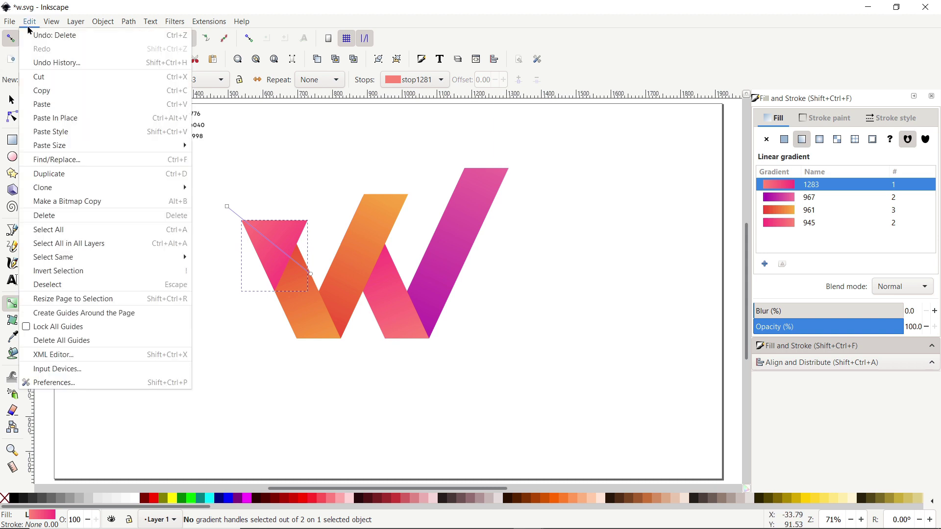
pyautogui.click(53, 119)
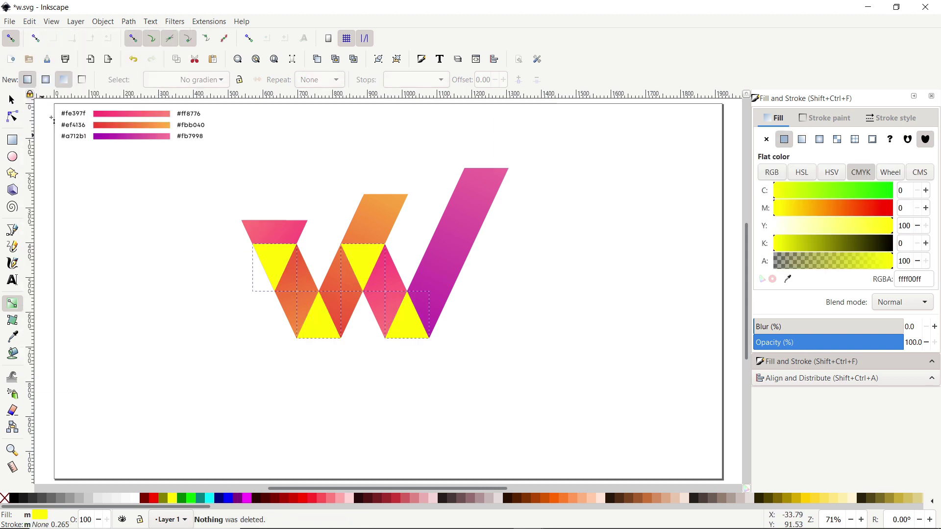
pyautogui.click(136, 499)
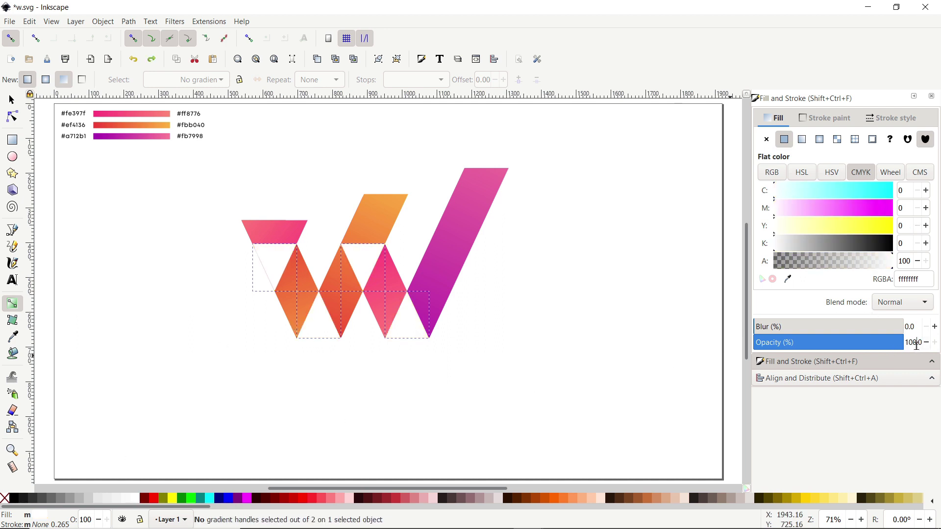
pyautogui.press('Return')
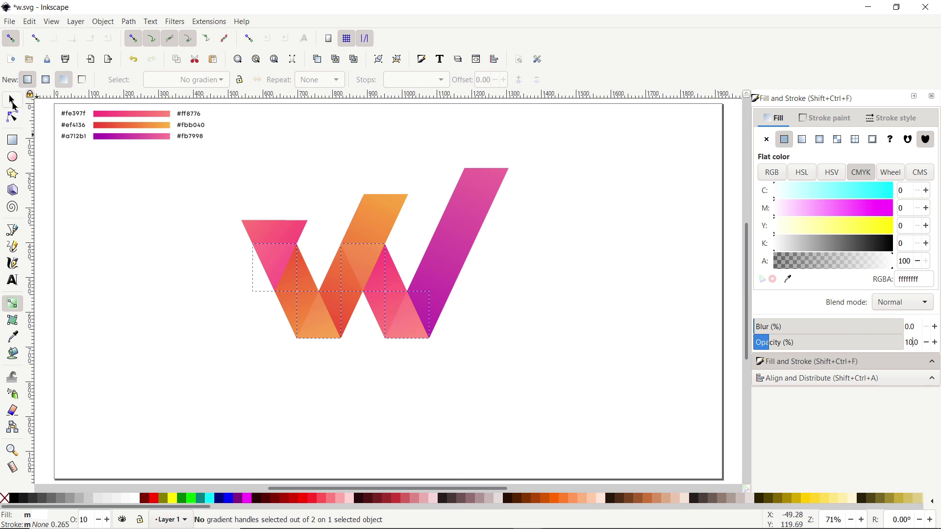
# Draw a closed four-sided path with the Pen tool around the uncovered diamond of the W's first orange bar
pyautogui.click(12, 102)
pyautogui.moveTo(197, 392); pyautogui.dragTo(553, 166)
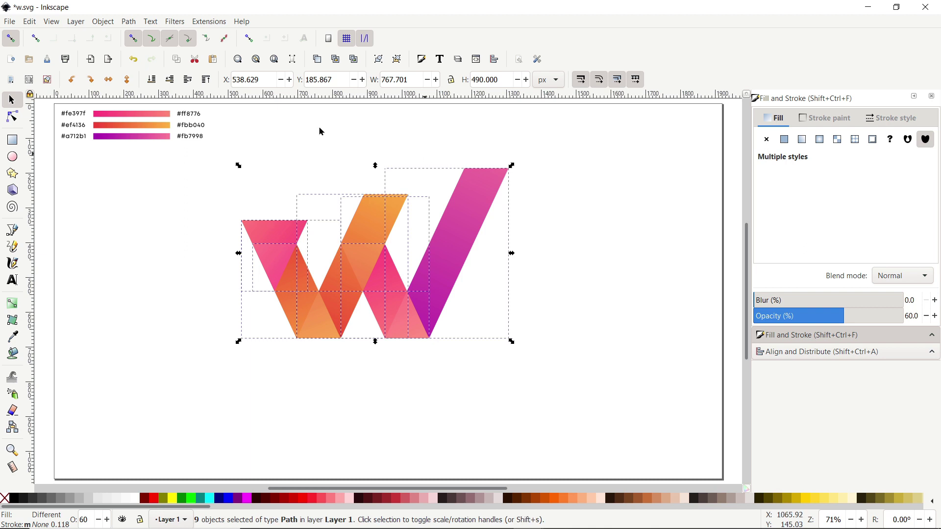
pyautogui.click(238, 59)
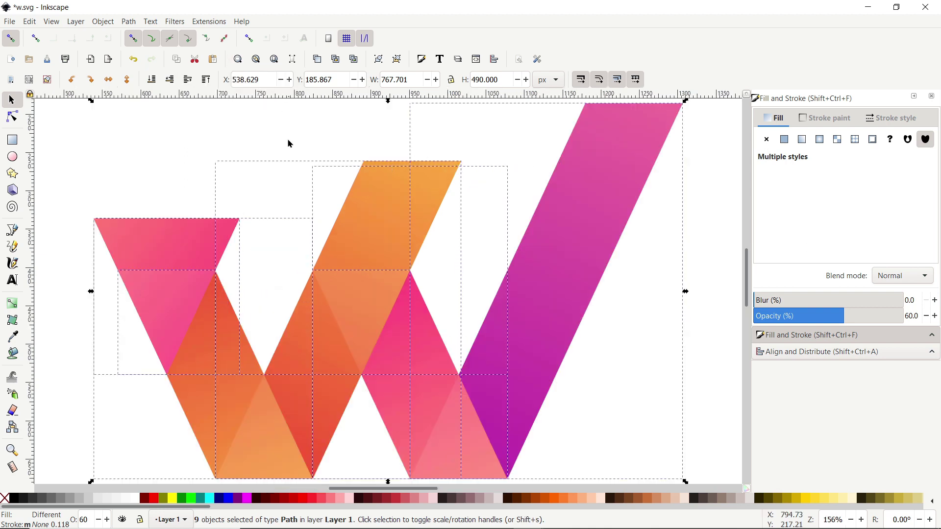
pyautogui.click(13, 231)
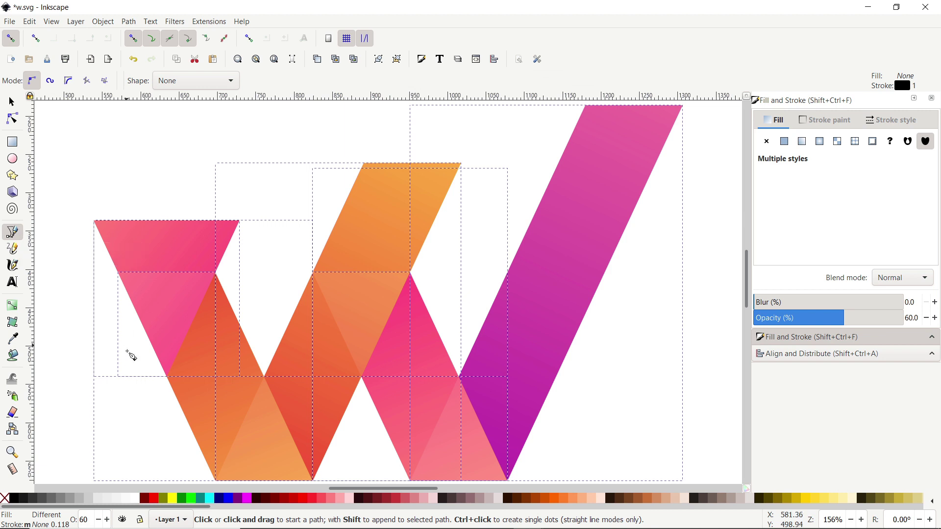
pyautogui.click(169, 377)
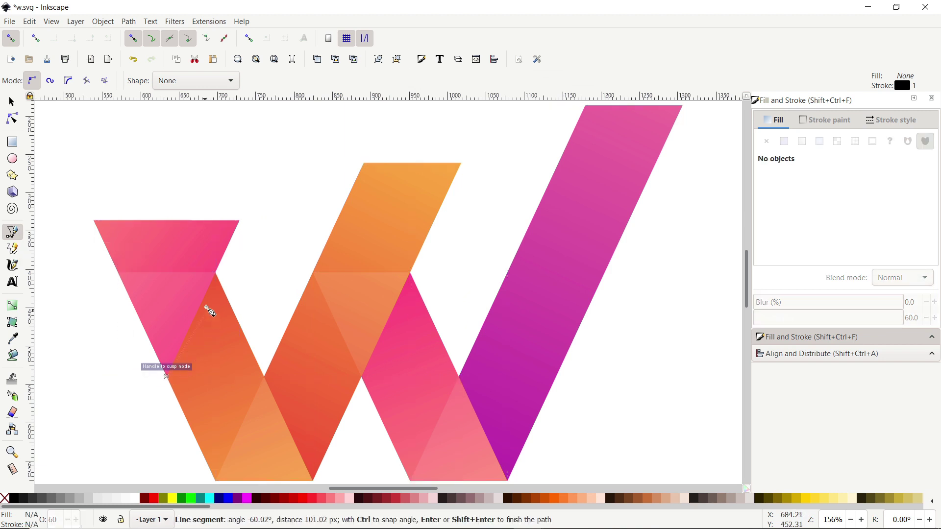
pyautogui.click(216, 272)
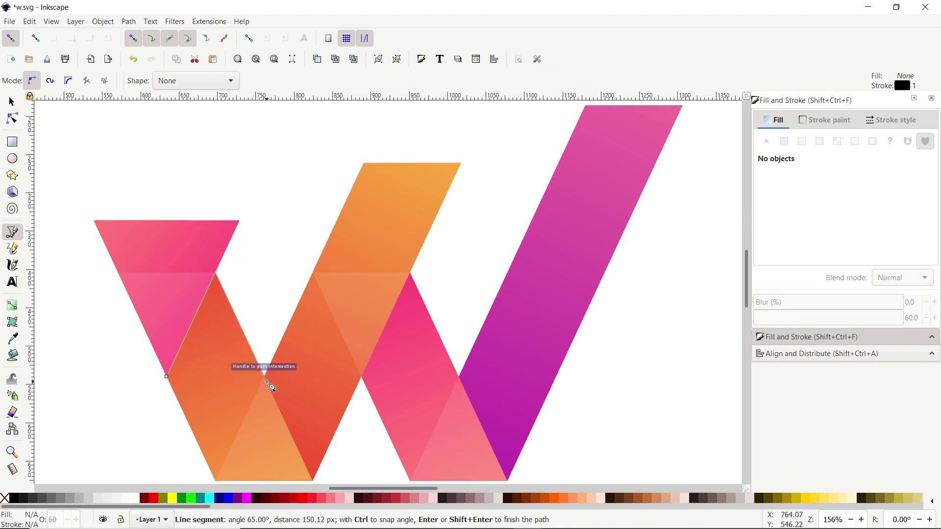
pyautogui.click(265, 377)
pyautogui.click(216, 482)
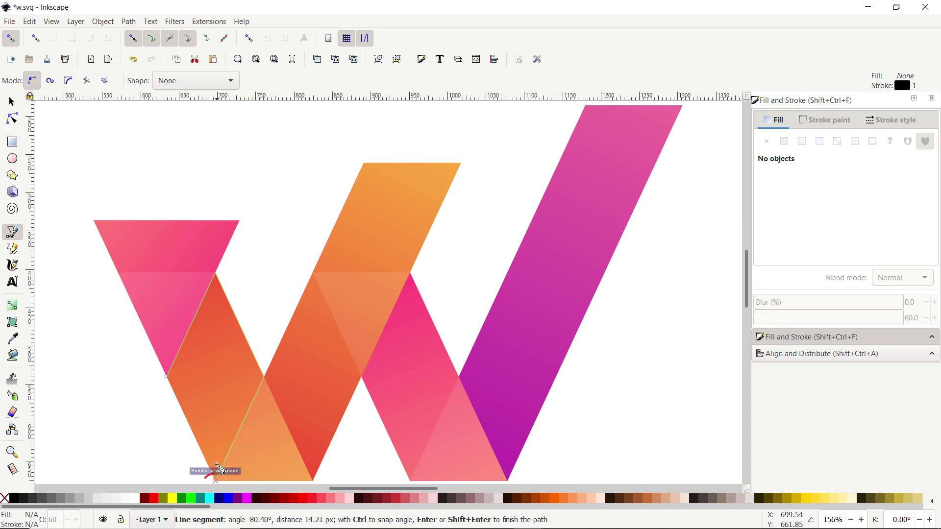
pyautogui.click(167, 377)
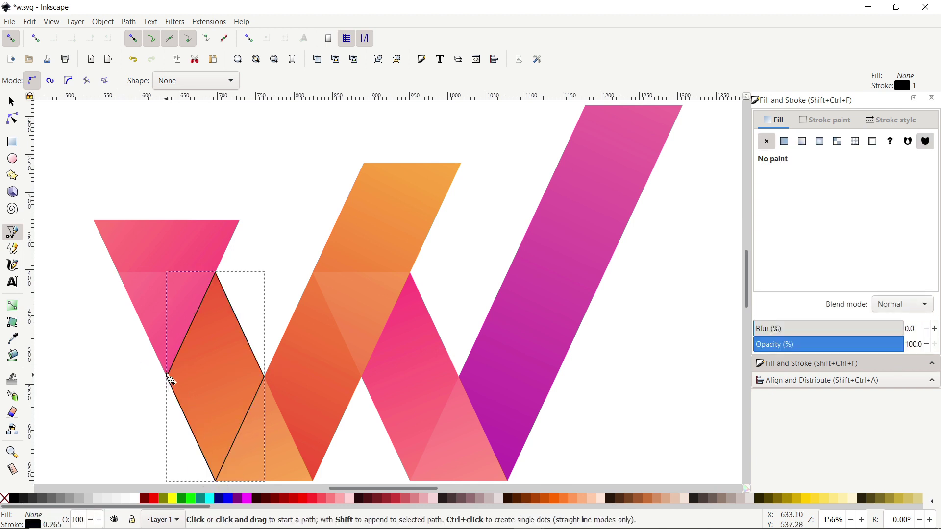
# Remove the outline of the diamond on the W's first orange bar and fill it solid black
pyautogui.keyDown('shift'); pyautogui.click(168, 377); pyautogui.keyUp('shift')
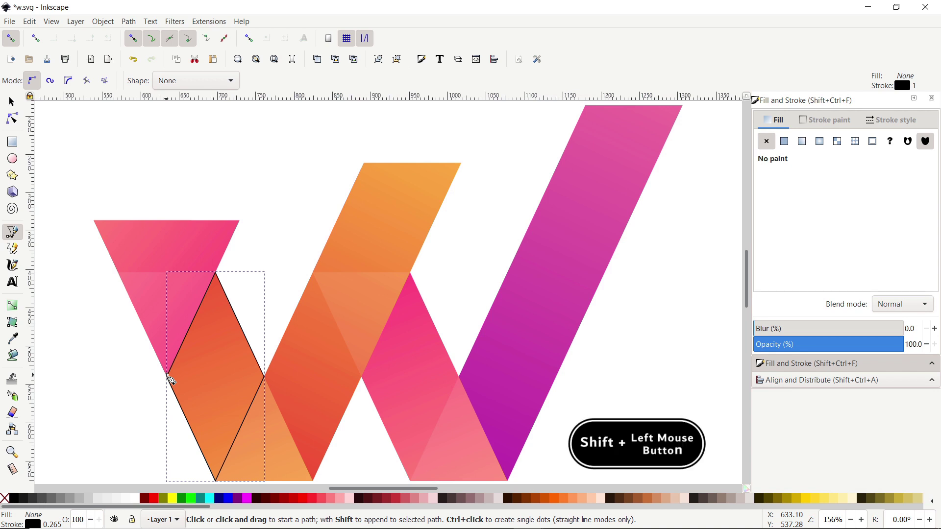
pyautogui.keyDown('shift'); pyautogui.click(4, 499); pyautogui.keyUp('shift')
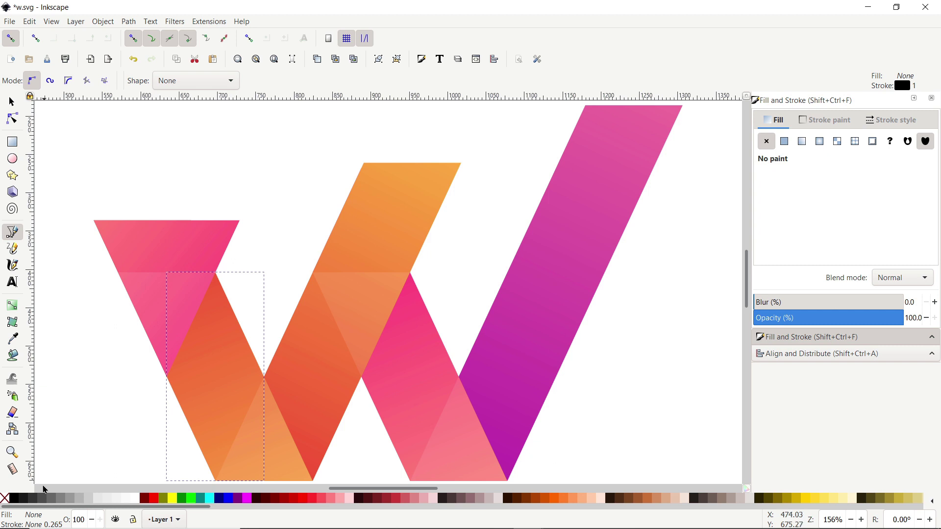
pyautogui.click(15, 499)
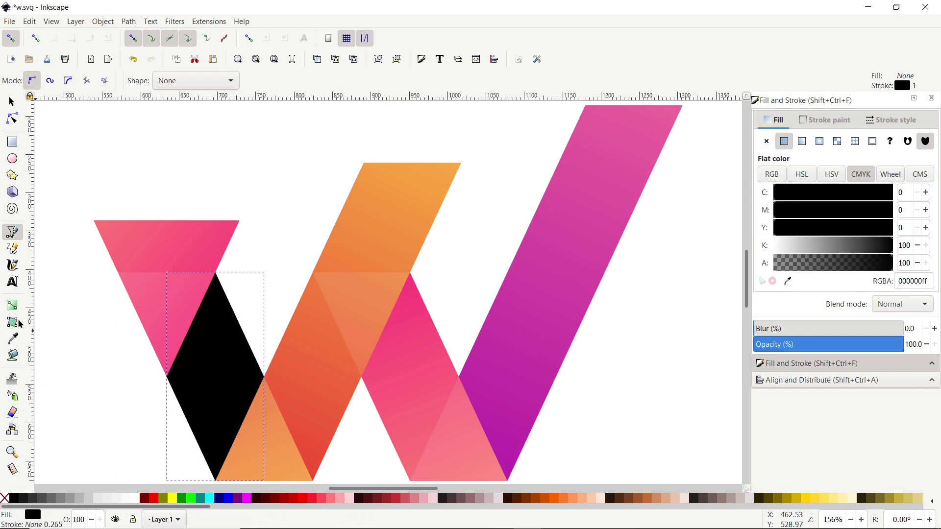
# Apply a linear gradient to the black diamond, fading to transparent from its upper-left edge toward its lower right
pyautogui.click(13, 306)
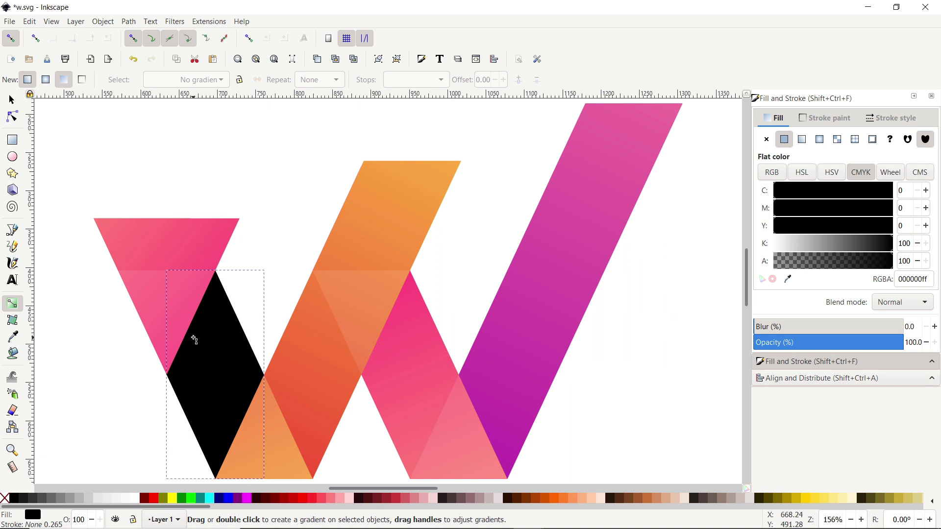
pyautogui.moveTo(191, 325); pyautogui.dragTo(233, 383)
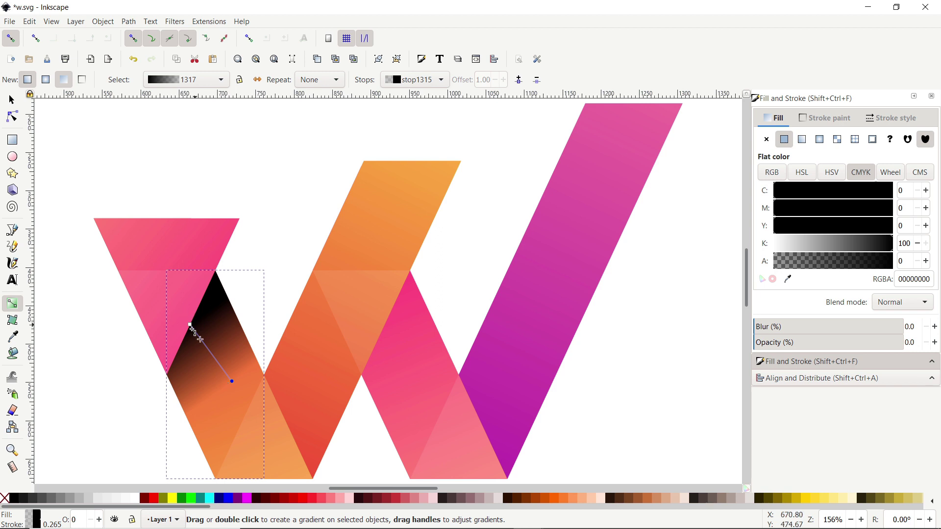
pyautogui.moveTo(190, 325); pyautogui.dragTo(165, 306)
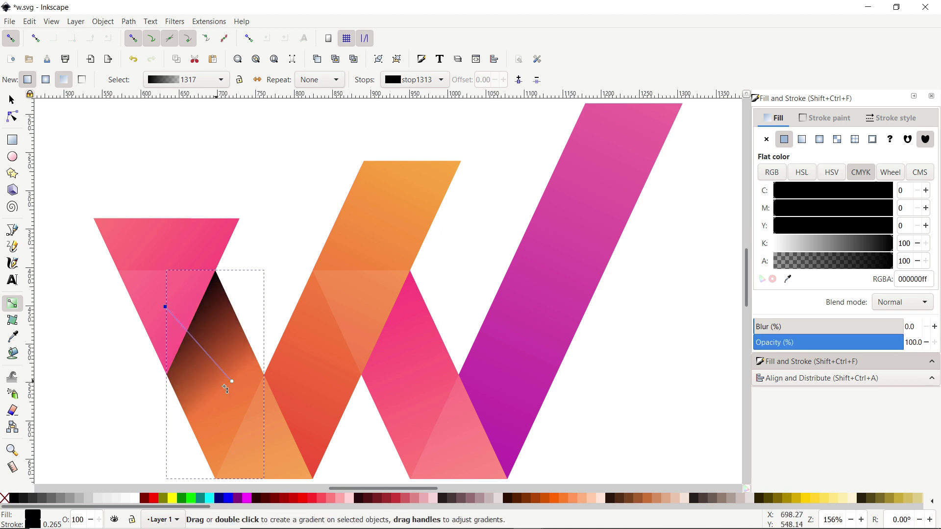
pyautogui.moveTo(232, 381); pyautogui.dragTo(229, 356)
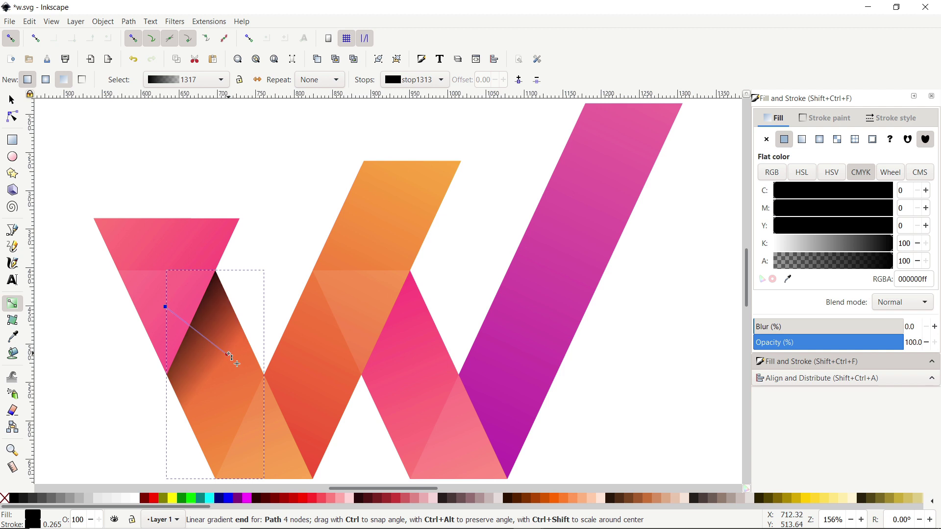
# Colour the gradient's transparent end with orange sampled from the first orange bar and set that stop's opacity to 0
pyautogui.click(228, 354)
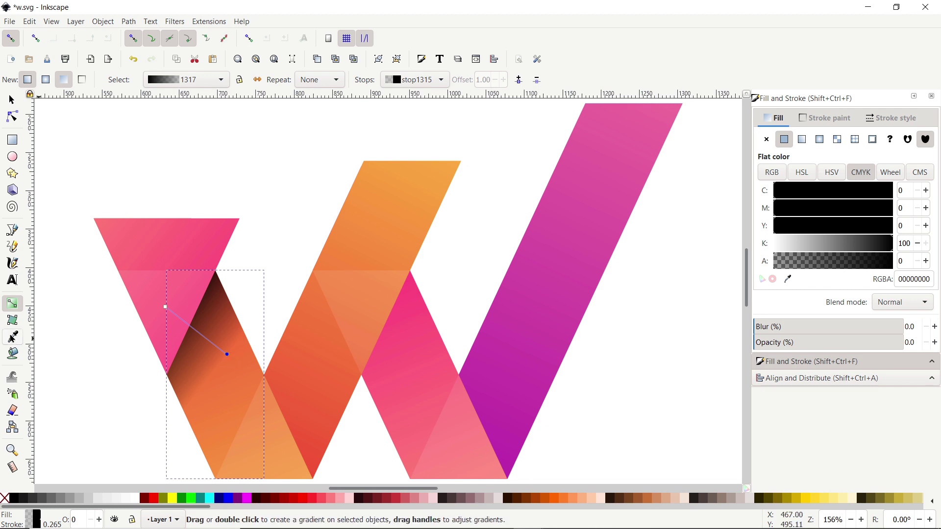
pyautogui.click(13, 338)
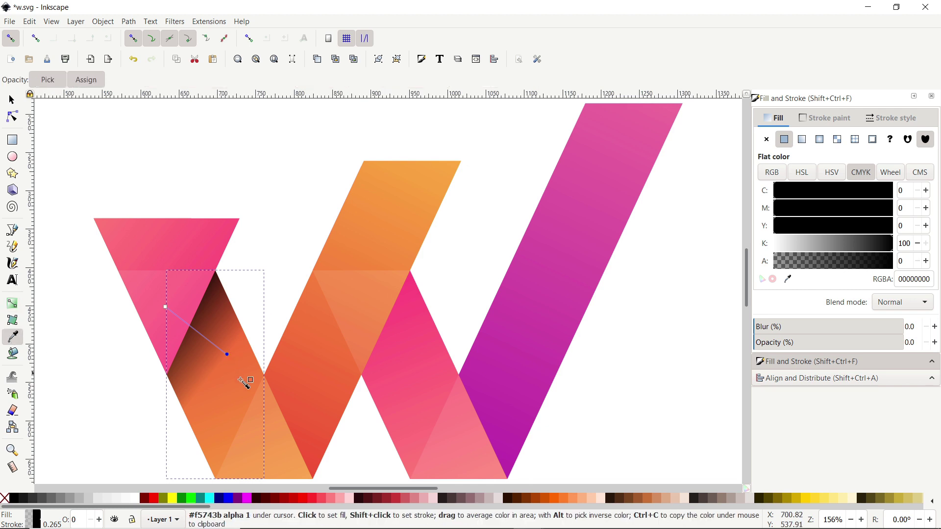
pyautogui.click(227, 363)
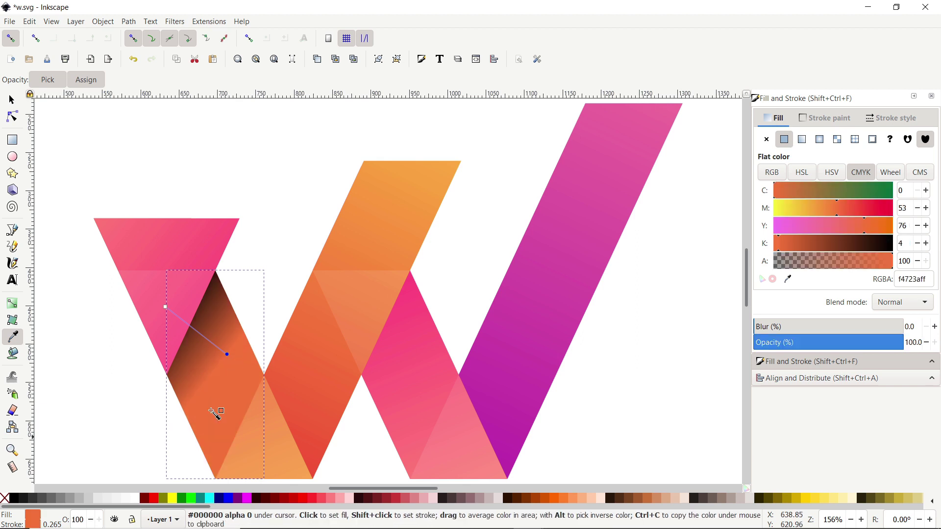
pyautogui.click(3, 500)
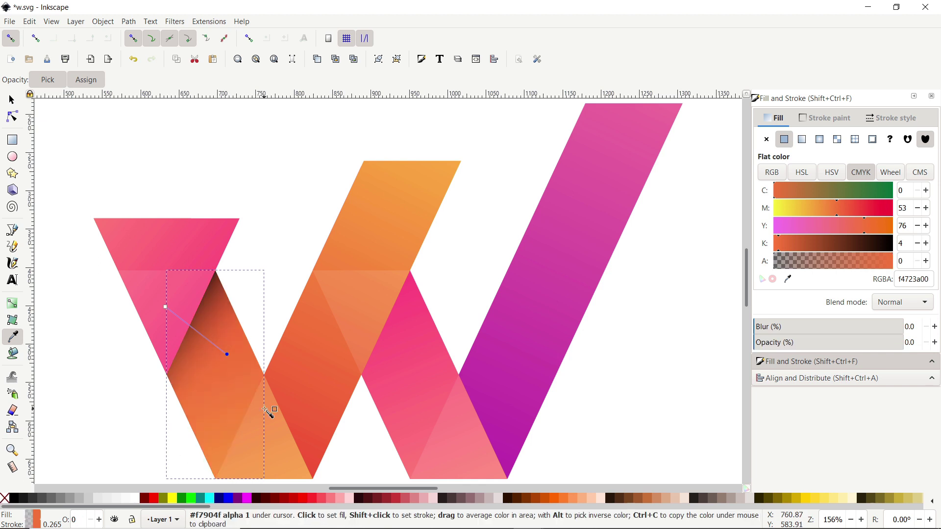
# Move the gradient's black start slightly closer to the diamond and set that stop's opacity to 50%
pyautogui.press('g')
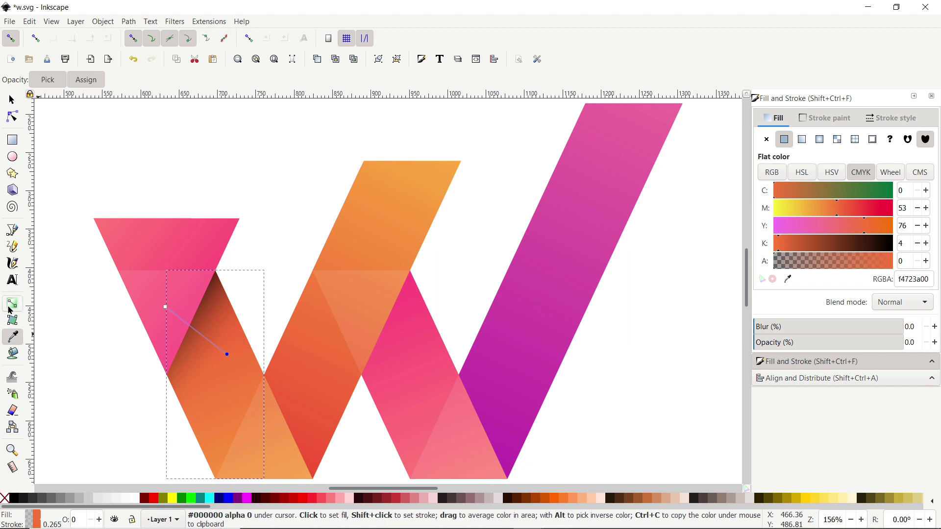
pyautogui.click(164, 312)
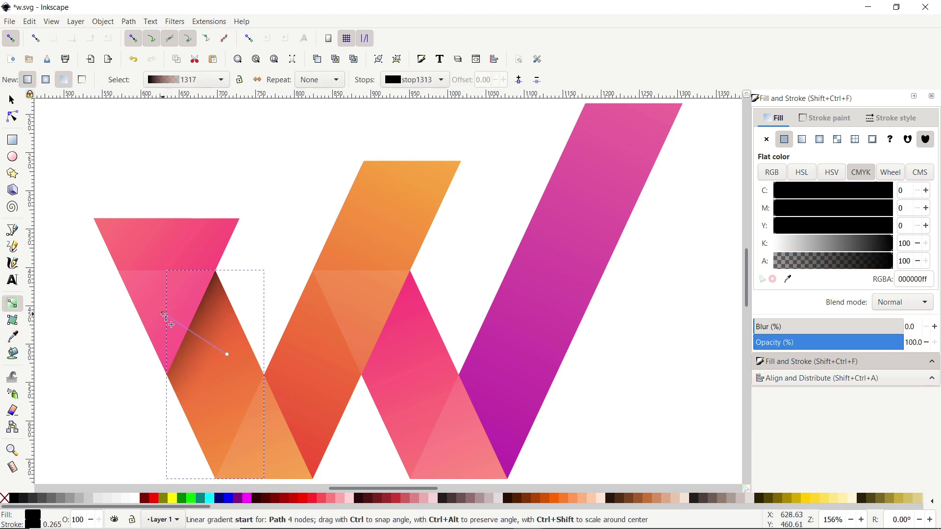
pyautogui.doubleClick(924, 347)
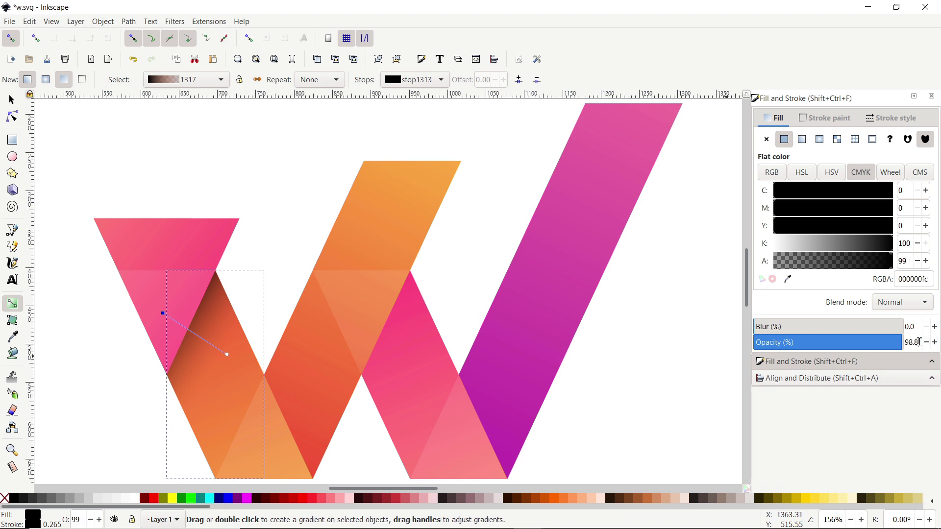
pyautogui.write('50')
pyautogui.press('Return')
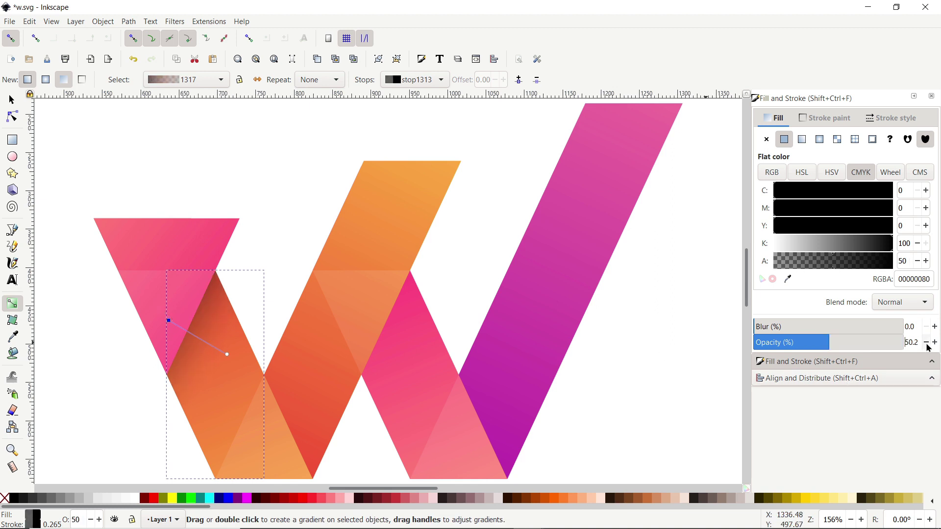
# Duplicate the shadow diamond and move the copy onto the matching diamond of the second pink bar
pyautogui.press('s')
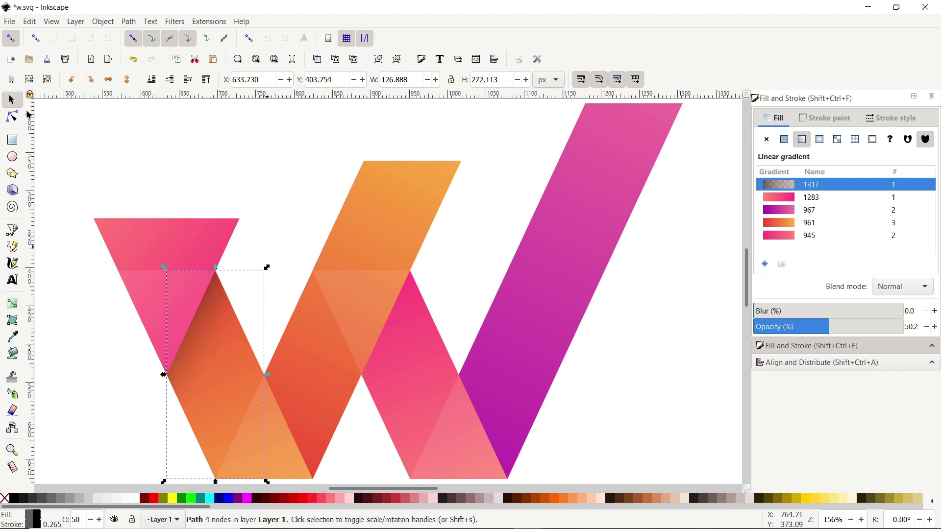
pyautogui.rightClick(208, 310)
pyautogui.click(216, 286)
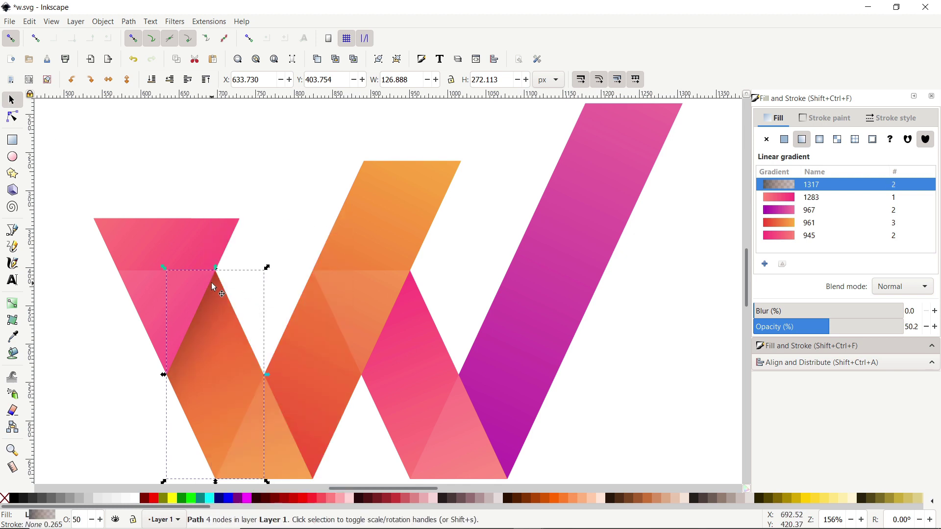
pyautogui.moveTo(220, 296)
pyautogui.mouseDown()
pyautogui.moveTo(230, 308)
pyautogui.moveTo(343, 322)
pyautogui.moveTo(416, 298)
pyautogui.moveTo(412, 272)
pyautogui.moveTo(411, 288)
pyautogui.mouseUp()
pyautogui.press('Escape')
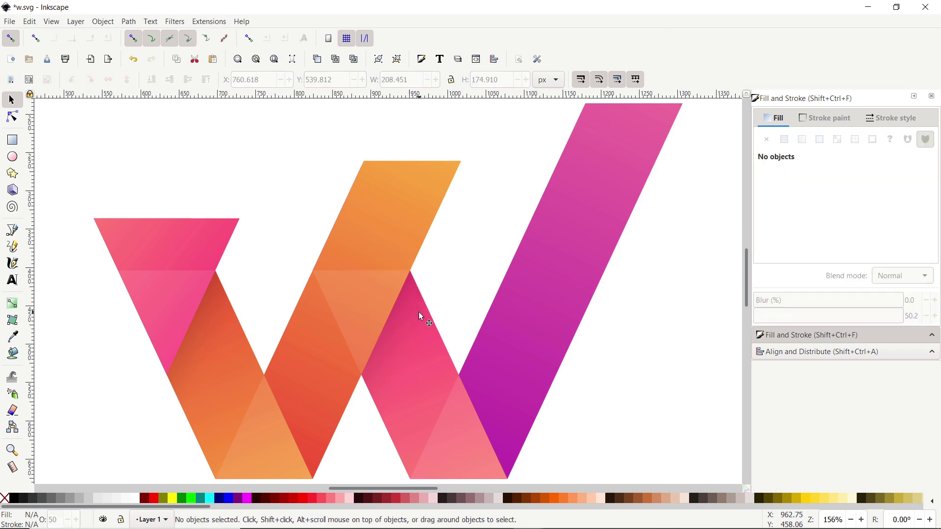
# Draw a closed four-sided path around the uncovered diamond of the second orange bar and give it a black fill without an outline
pyautogui.click(12, 230)
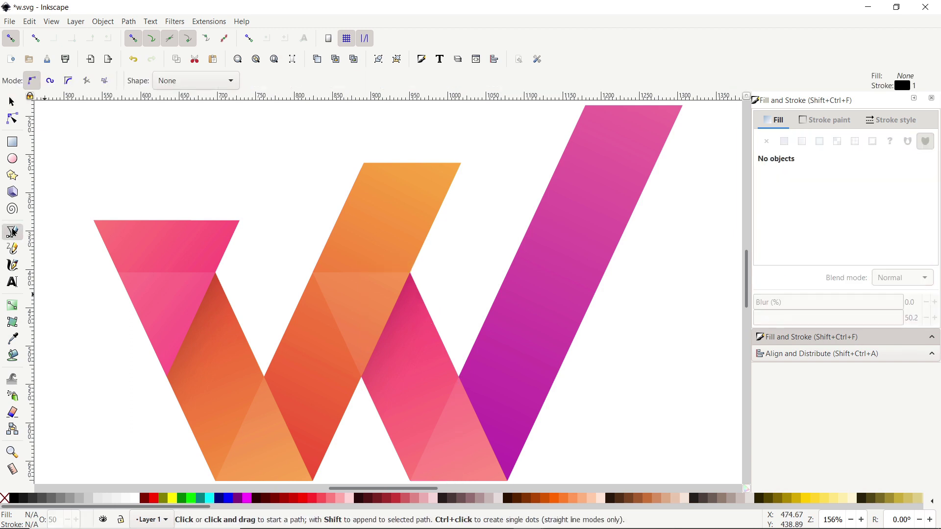
pyautogui.click(265, 377)
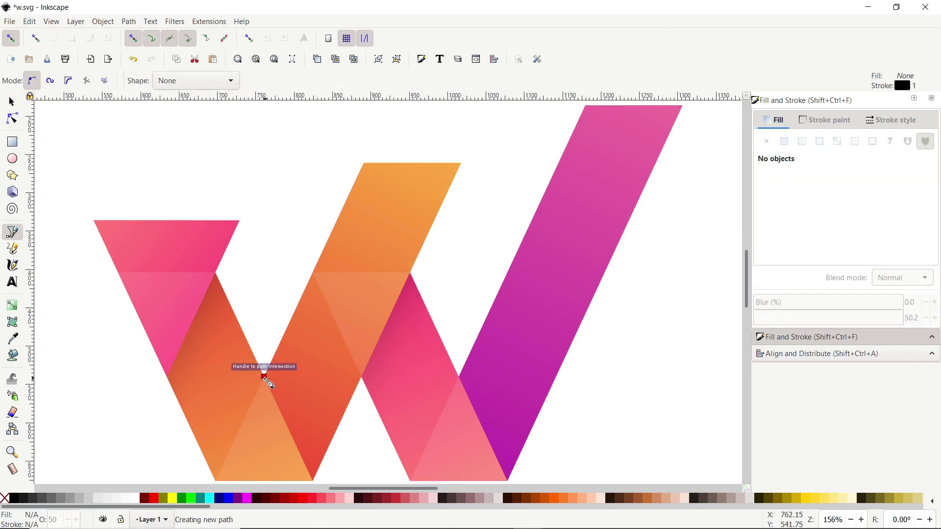
pyautogui.click(312, 272)
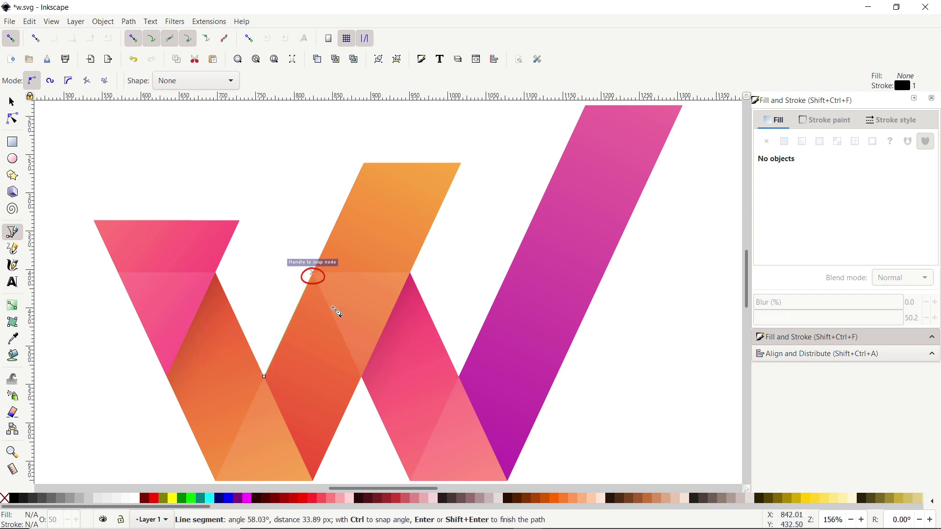
pyautogui.click(362, 377)
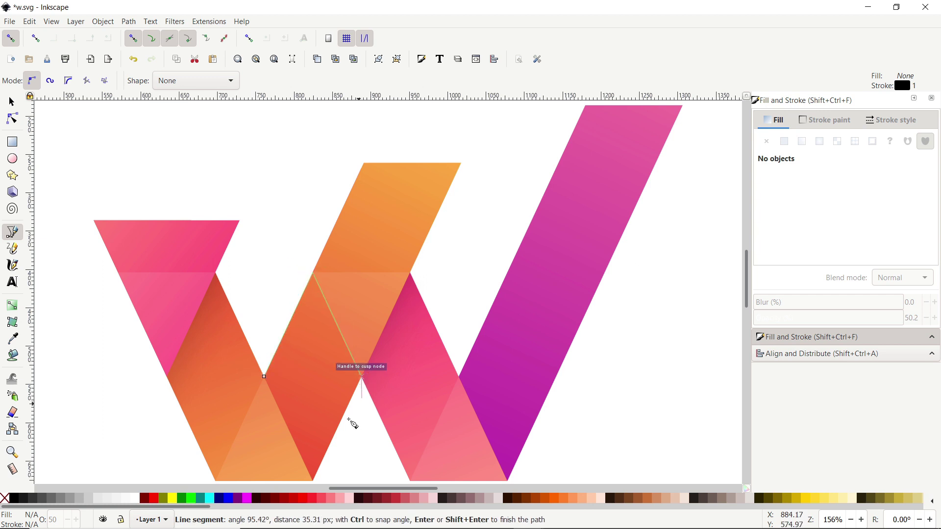
pyautogui.click(313, 482)
pyautogui.click(265, 377)
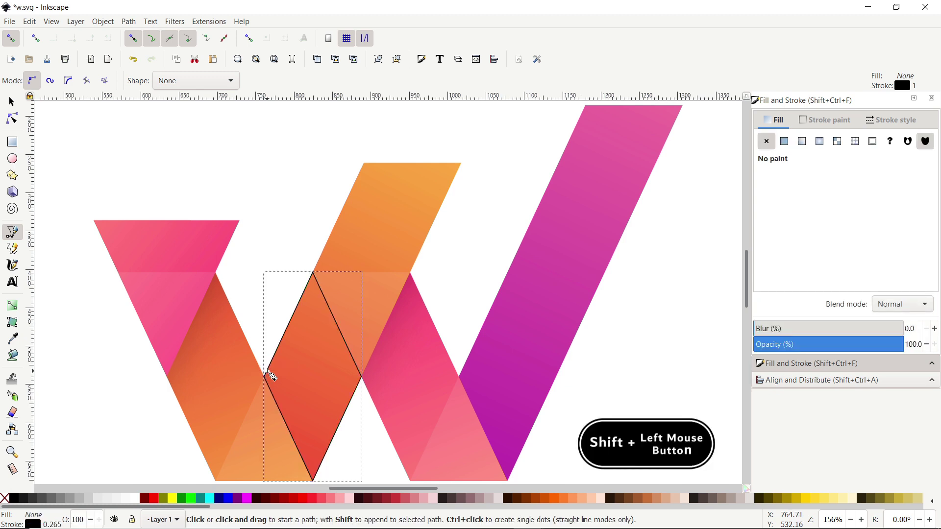
pyautogui.keyDown('shift'); pyautogui.click(5, 498); pyautogui.keyUp('shift')
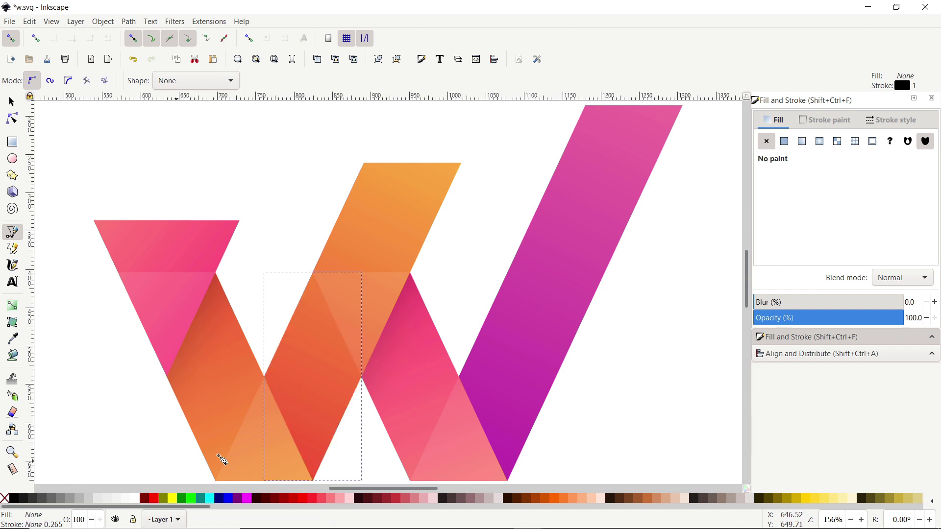
pyautogui.click(14, 499)
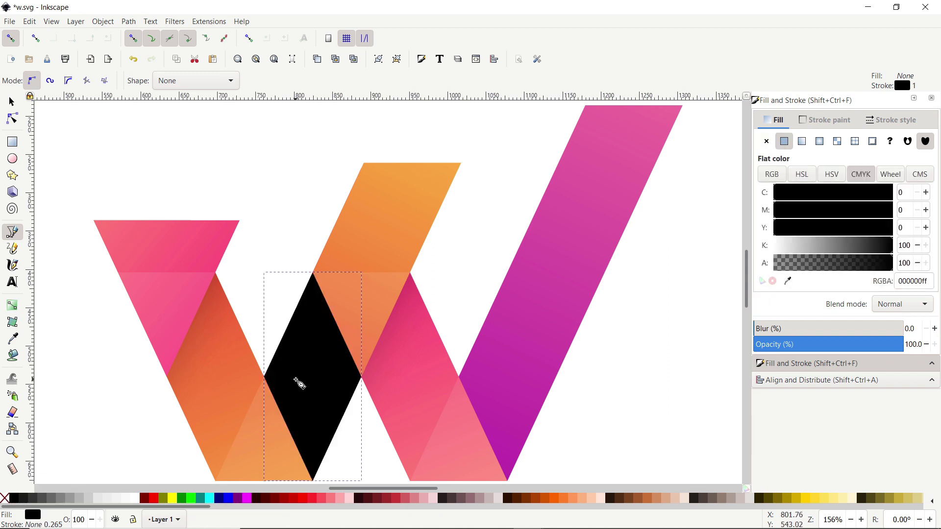
# Apply a linear gradient to the second black diamond, fading to transparent from its lower-left edge toward its upper right
pyautogui.click(12, 305)
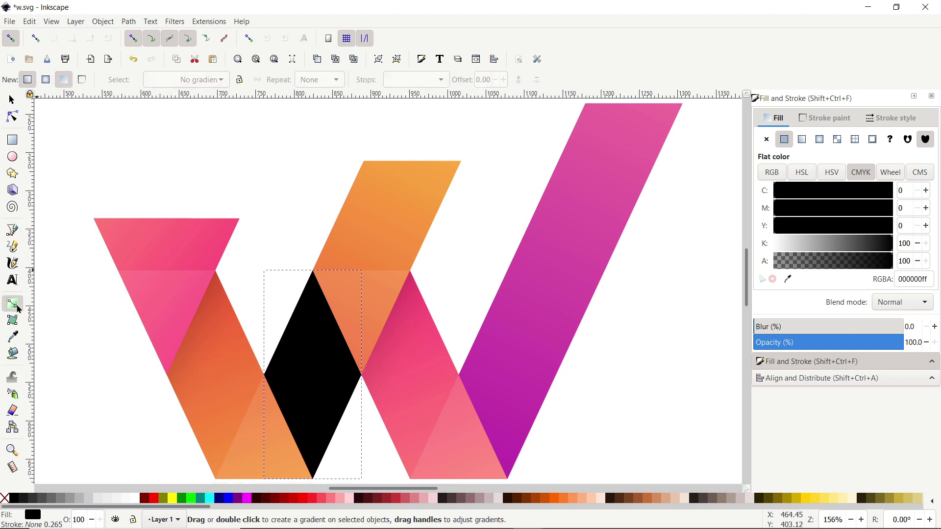
pyautogui.moveTo(286, 421); pyautogui.dragTo(326, 378)
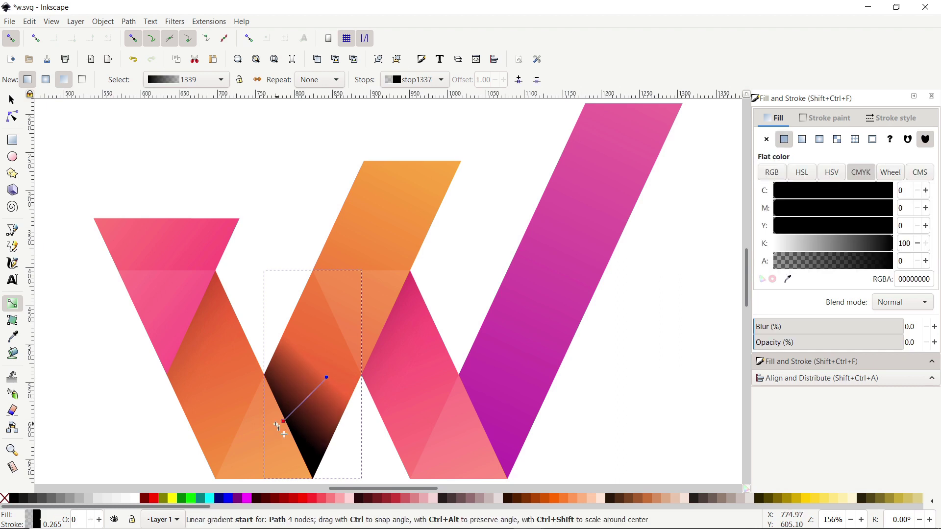
pyautogui.moveTo(285, 421); pyautogui.dragTo(269, 421)
pyautogui.moveTo(326, 378); pyautogui.dragTo(329, 387)
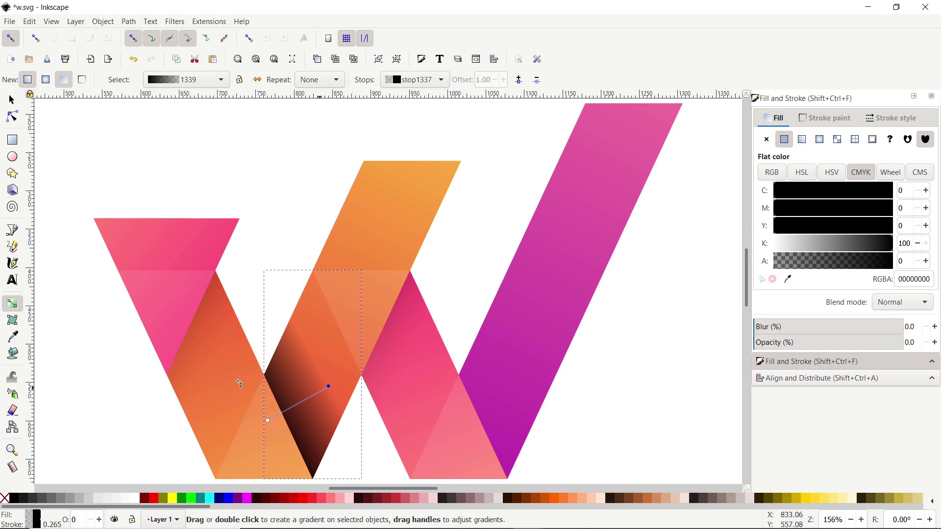
# Colour the second shadow gradient's transparent end with orange sampled from its bar and set that stop's opacity to 0
pyautogui.click(12, 336)
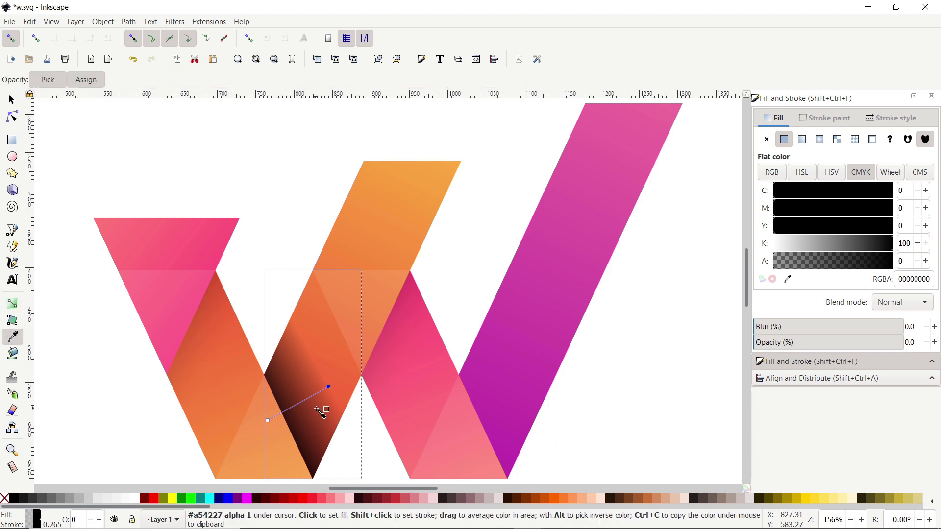
pyautogui.click(335, 384)
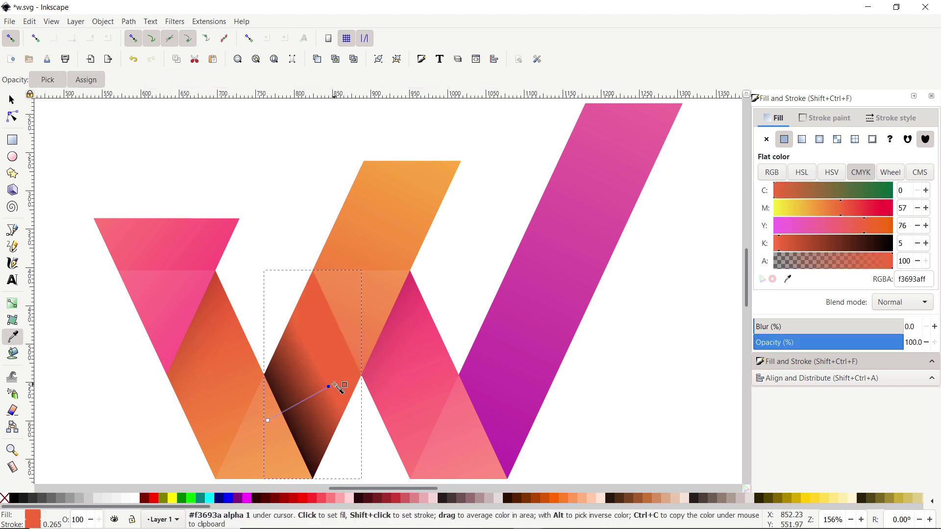
pyautogui.click(4, 500)
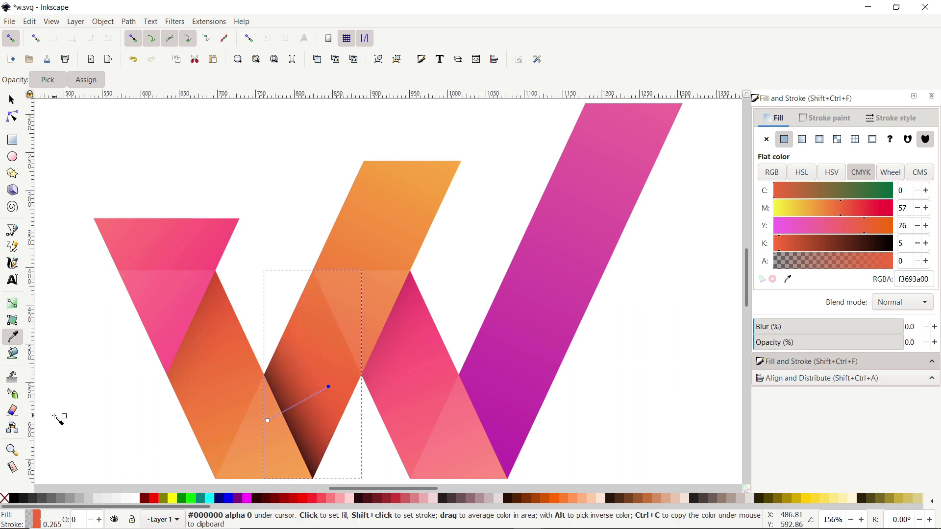
# Set the opacity of the second shadow gradient's black stop to 50%
pyautogui.click(268, 420)
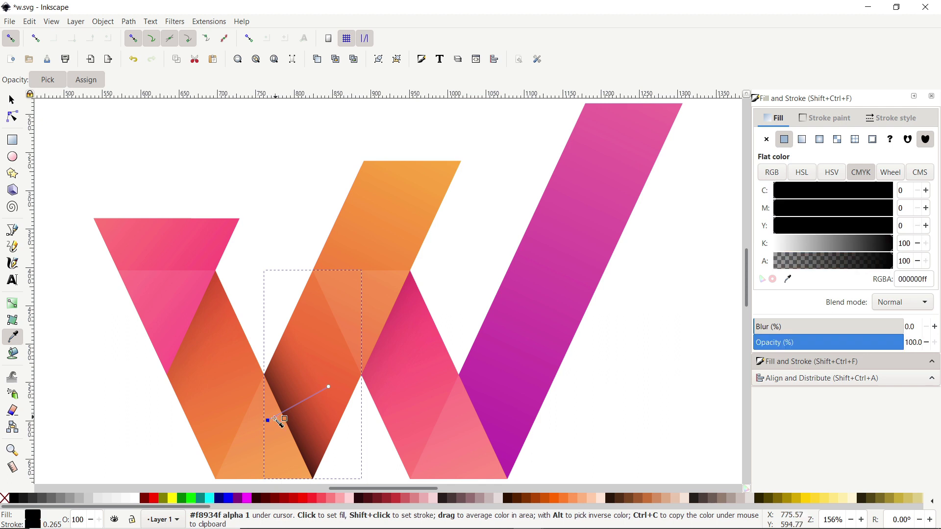
pyautogui.click(852, 342)
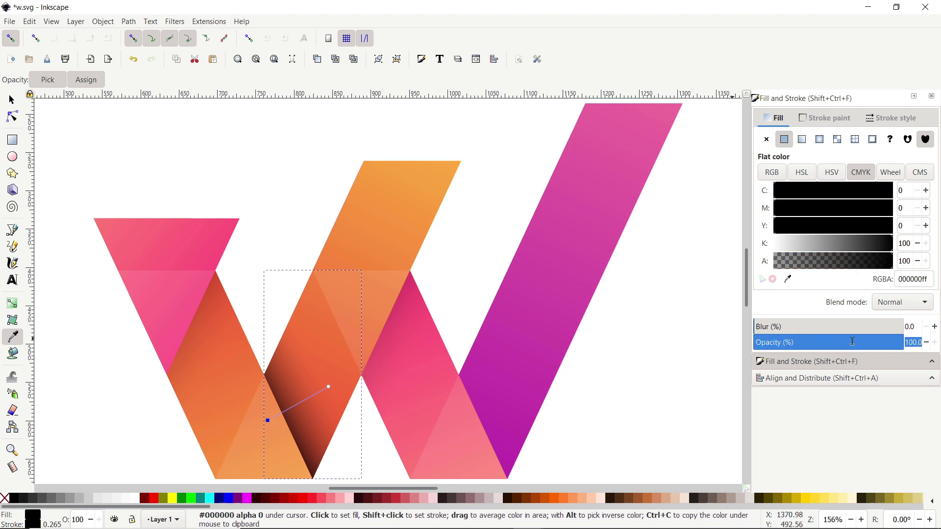
pyautogui.write('51')
pyautogui.press('Return')
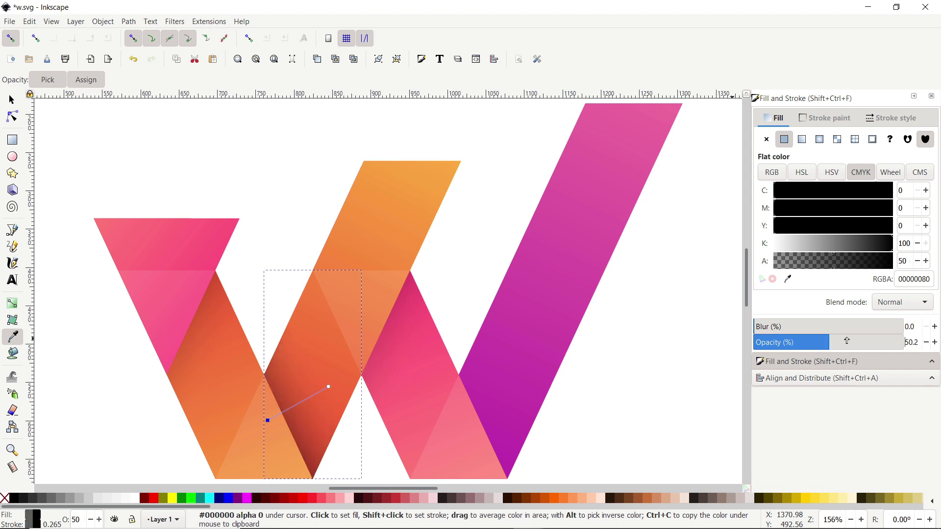
# Duplicate the second orange bar's shadow diamond and move the copy onto the lower end of the purple bar
pyautogui.click(12, 100)
pyautogui.rightClick(294, 399)
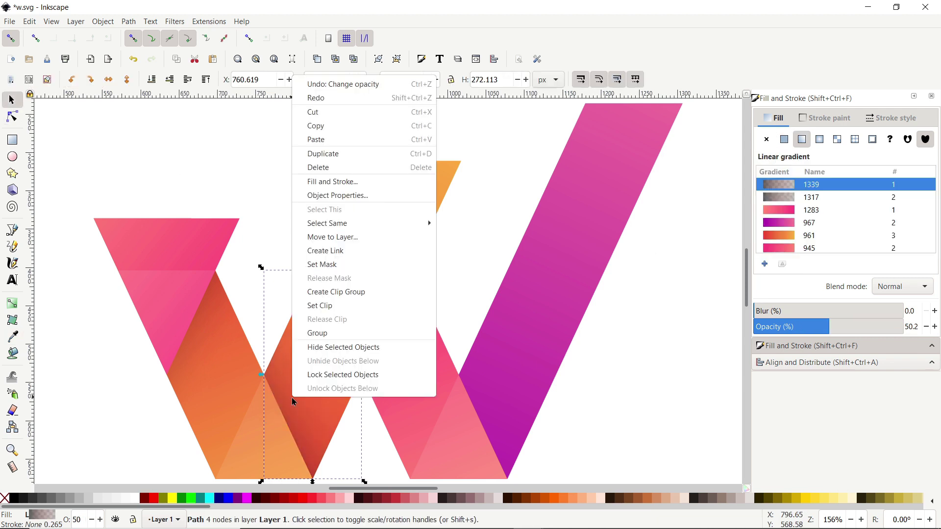
pyautogui.click(336, 152)
pyautogui.moveTo(280, 389); pyautogui.dragTo(478, 389)
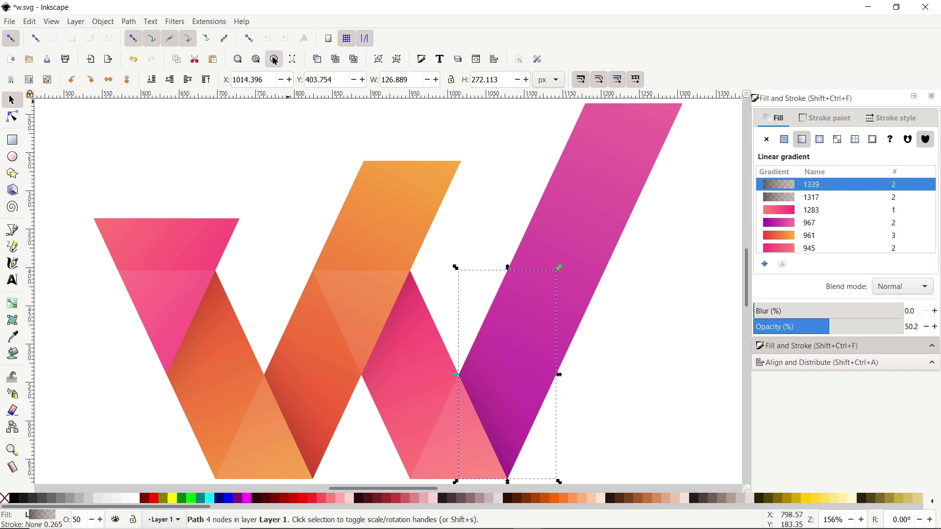
pyautogui.press('5')
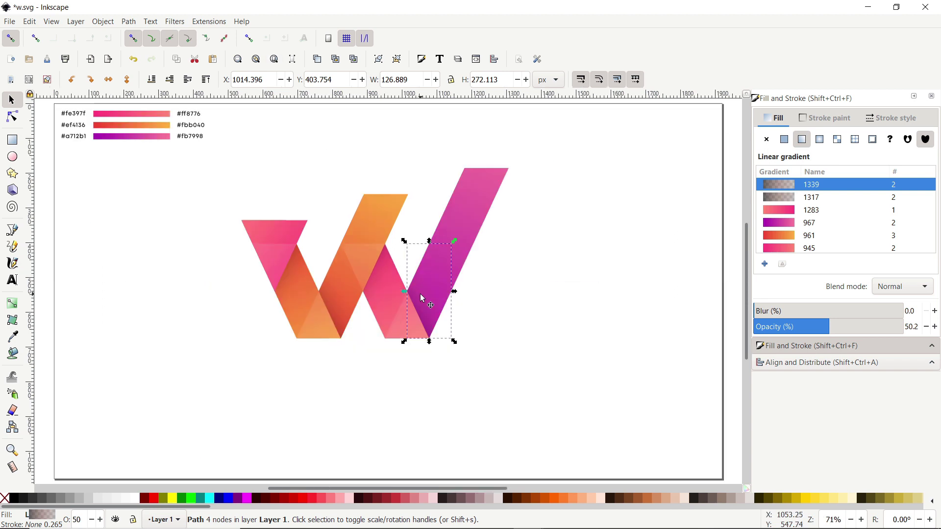